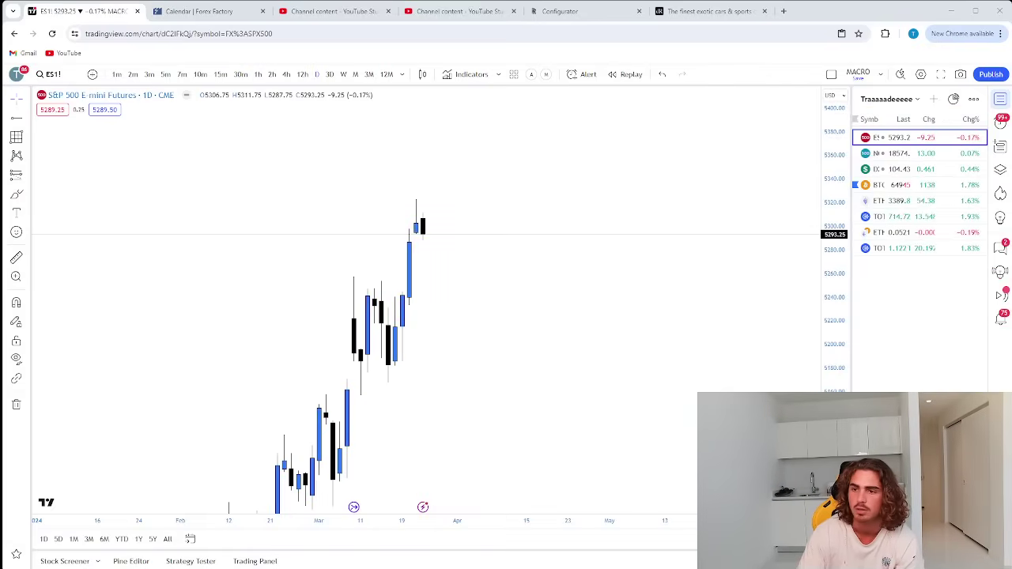
pyautogui.moveTo(643, 257); pyautogui.dragTo(627, 255)
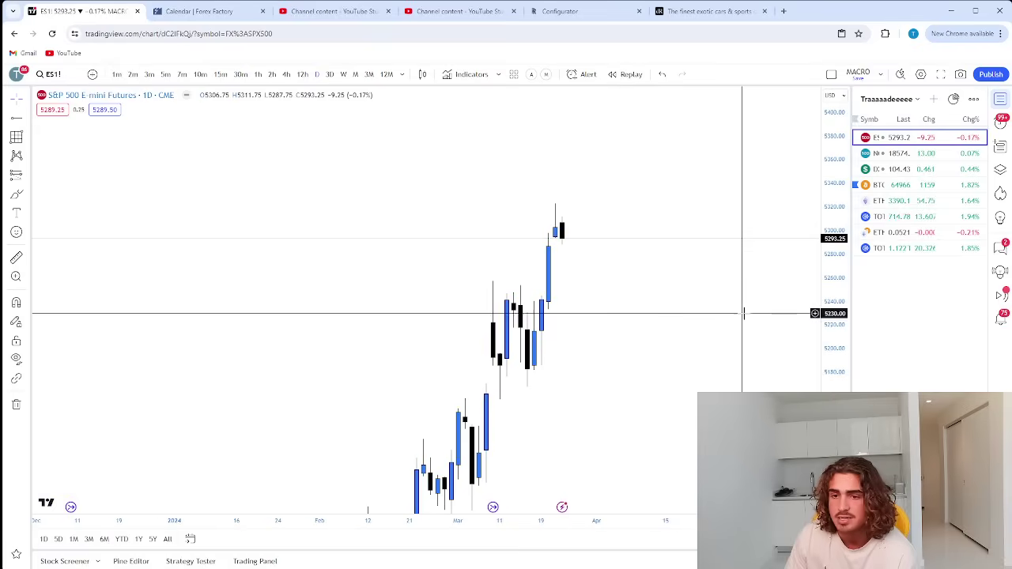
pyautogui.moveTo(823, 351); pyautogui.dragTo(567, 213)
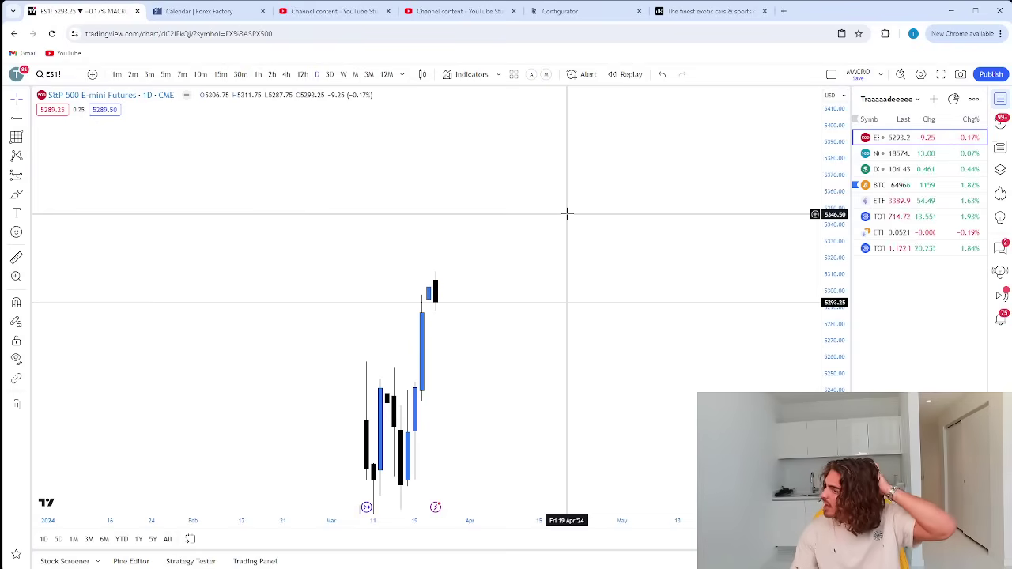
pyautogui.moveTo(483, 195); pyautogui.dragTo(519, 232)
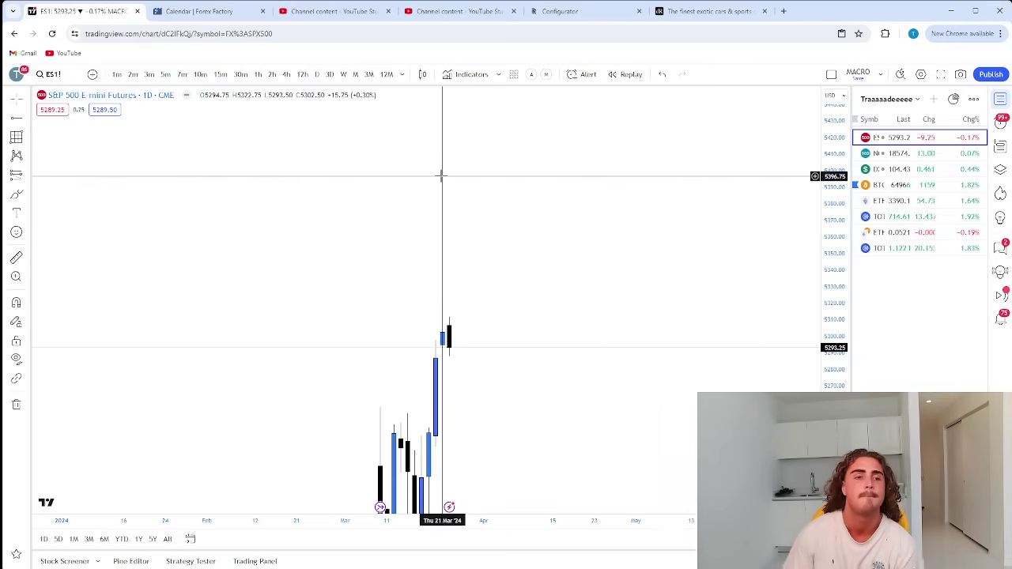
# Add a text note reading "stop losses:" in the empty chart area above the candles and reposition it near 5509 at 21 Feb 2024
pyautogui.moveTo(401, 201); pyautogui.dragTo(380, 308)
pyautogui.moveTo(490, 226); pyautogui.dragTo(412, 289)
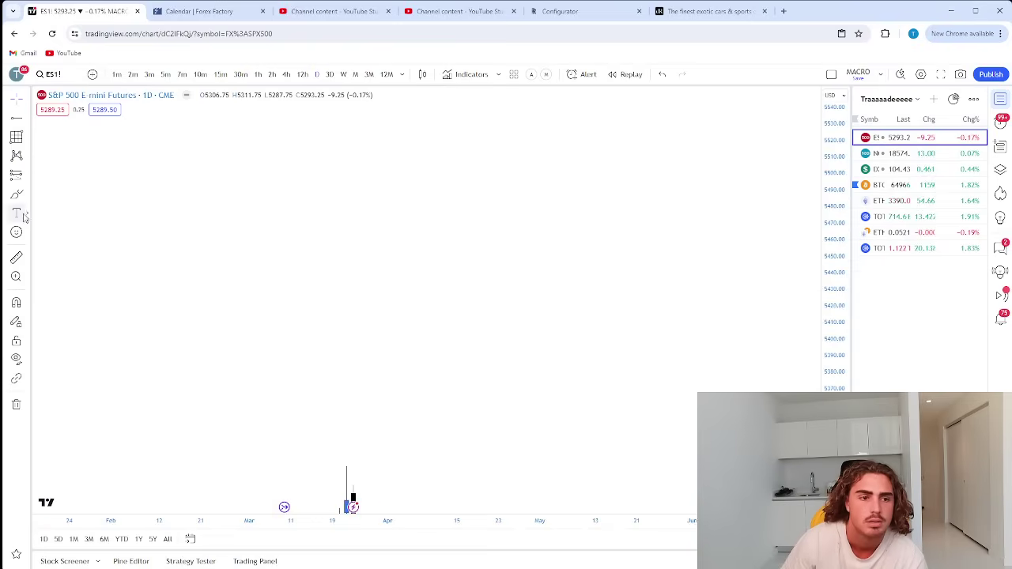
pyautogui.click(302, 171)
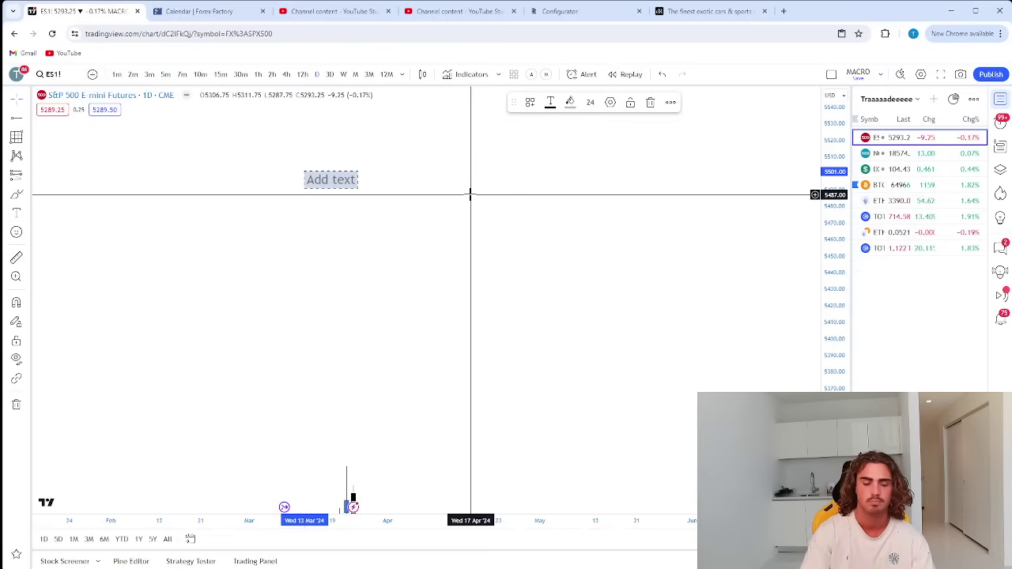
pyautogui.write('stop loos')
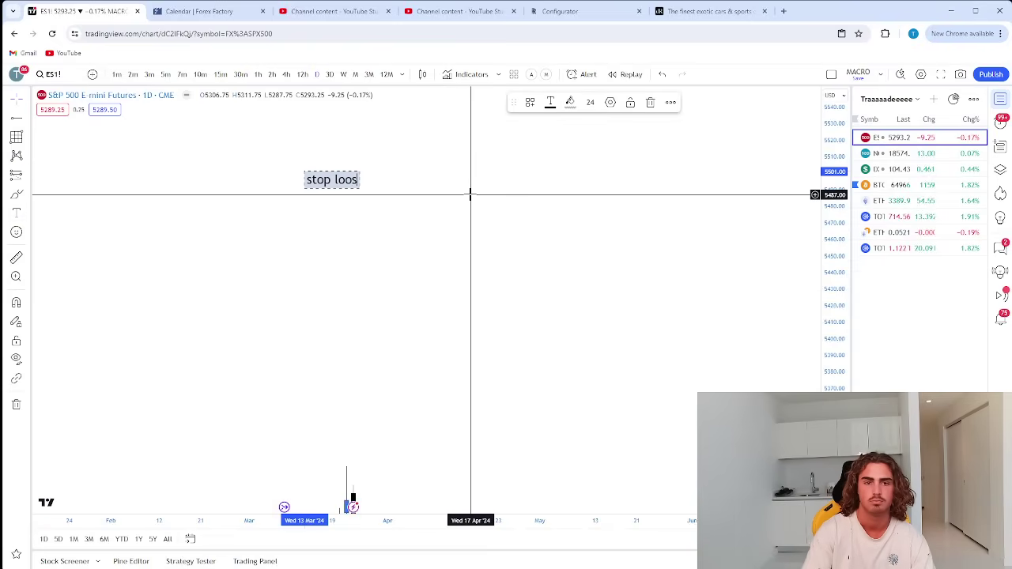
pyautogui.press('BackSpace')
pyautogui.press('BackSpace')
pyautogui.write('sses:')
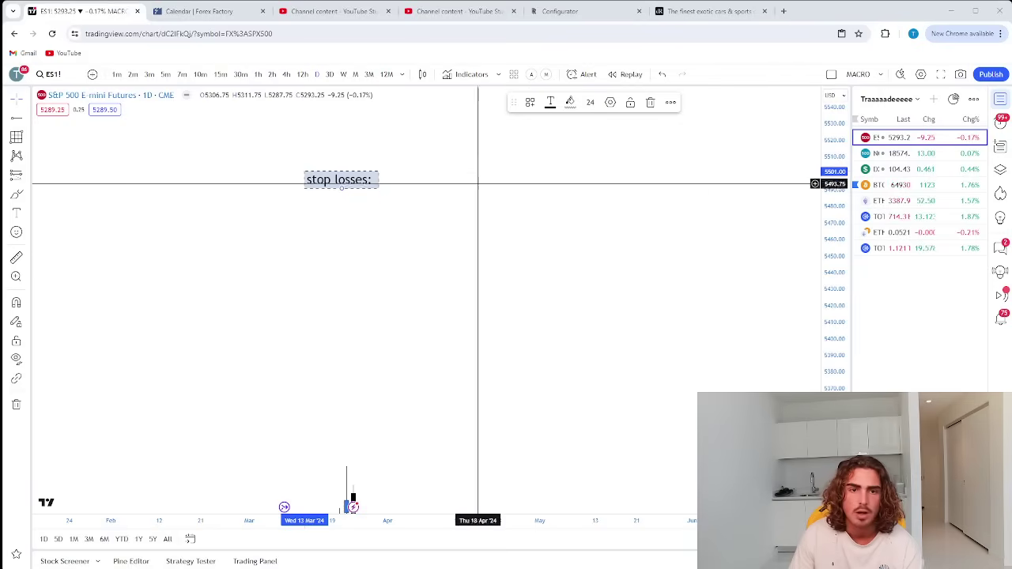
pyautogui.moveTo(300, 175); pyautogui.dragTo(245, 166)
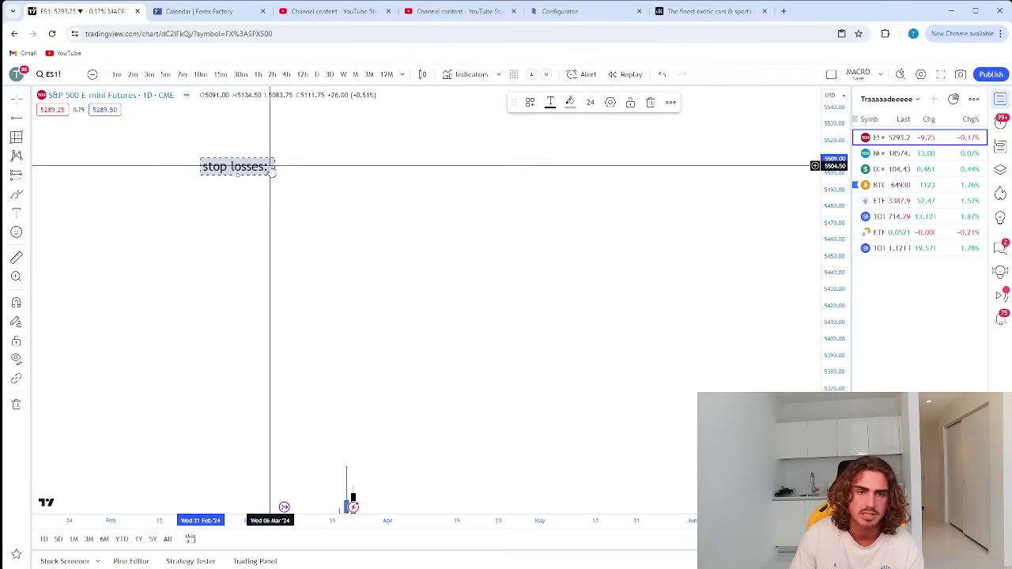
# Open the note's text settings, move the dialog clear of the note, and add a blank line below "stop losses:"
pyautogui.click(609, 103)
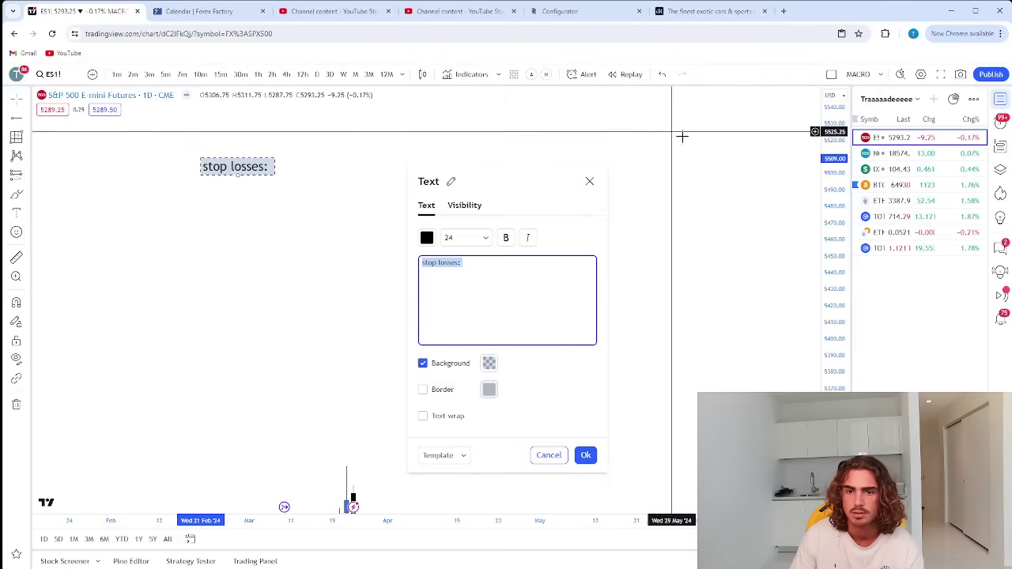
pyautogui.moveTo(540, 182)
pyautogui.mouseDown()
pyautogui.moveTo(924, 225)
pyautogui.moveTo(947, 272)
pyautogui.moveTo(952, 250)
pyautogui.mouseUp()
pyautogui.click(889, 329)
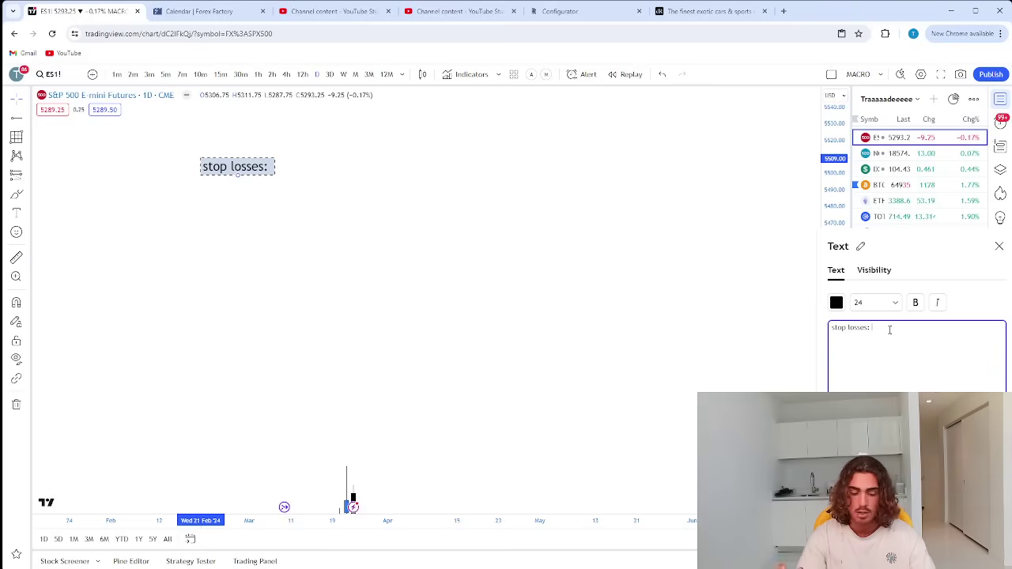
pyautogui.write('w6')
pyautogui.press('BackSpace')
pyautogui.press('BackSpace')
pyautogui.press('Return')
pyautogui.press('Return')
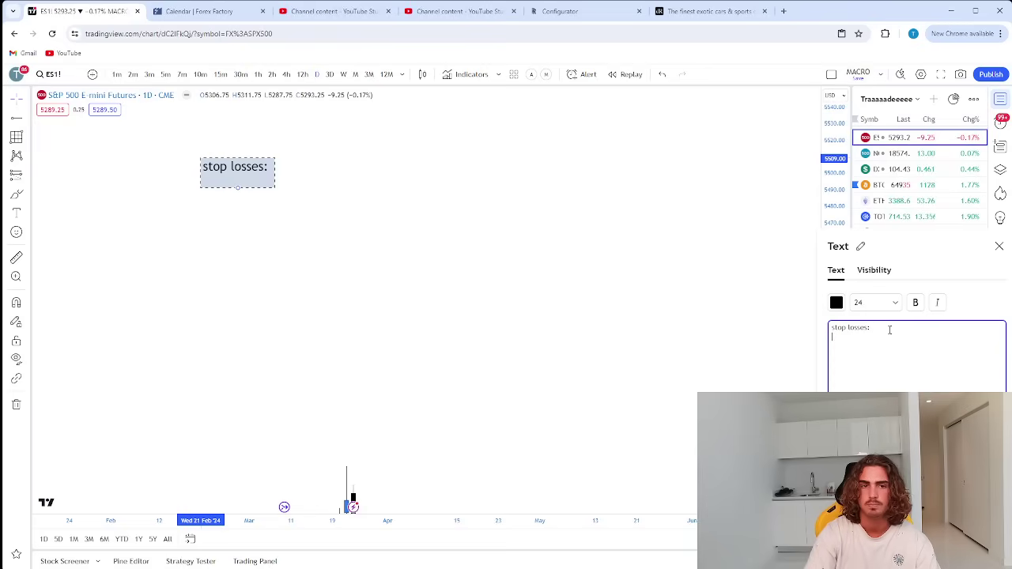
# Add the line "why are they useful: it makes us practice risk management" to the stop losses note
pyautogui.write('why are the')
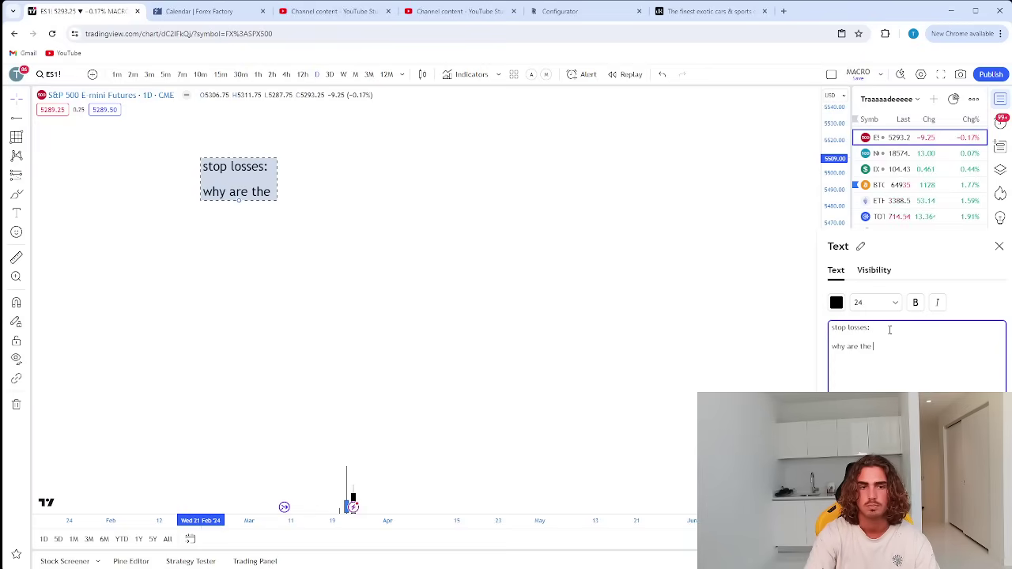
pyautogui.write('y useful')
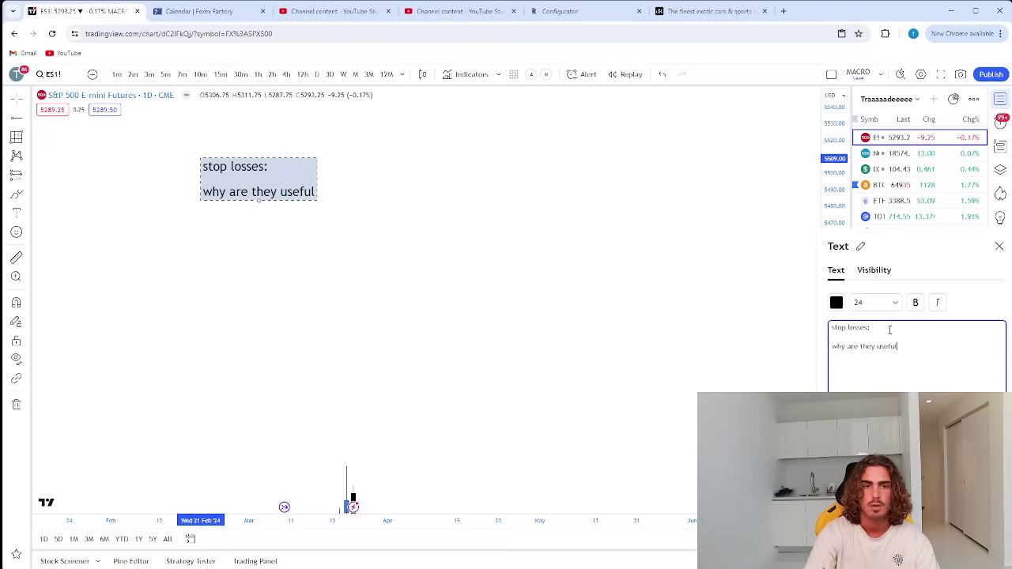
pyautogui.write(': he')
pyautogui.press('BackSpace')
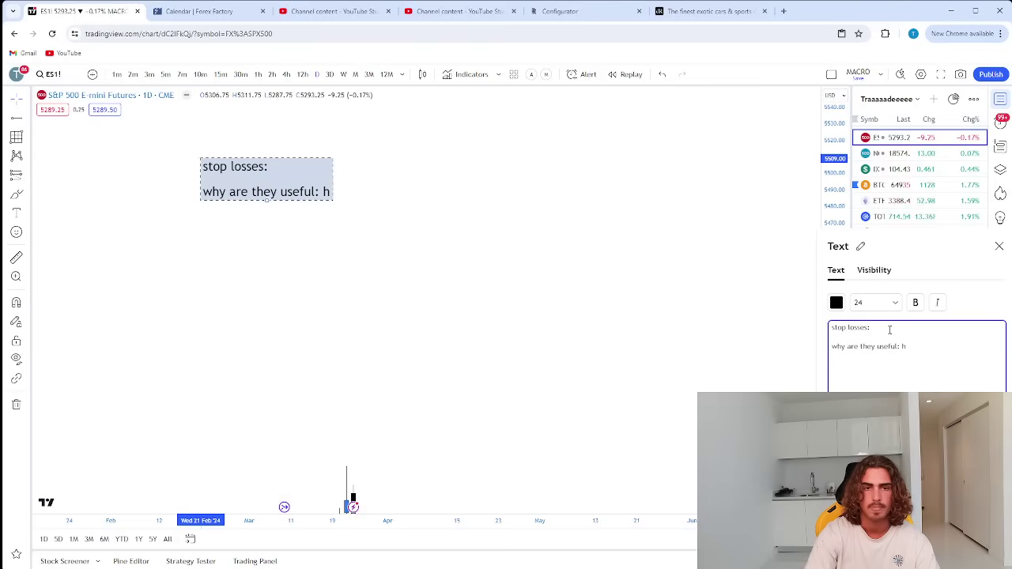
pyautogui.press('BackSpace')
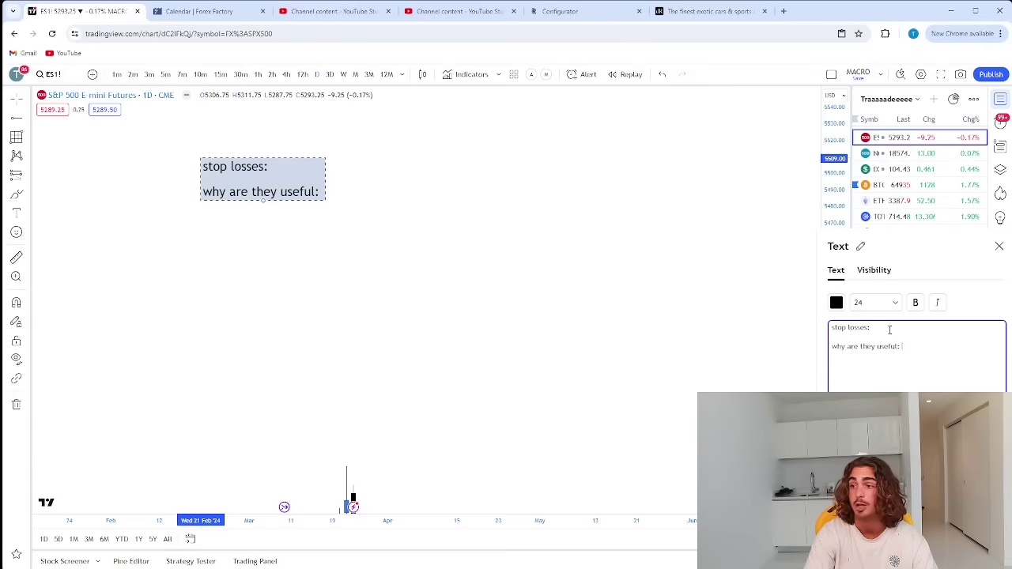
pyautogui.write('it make')
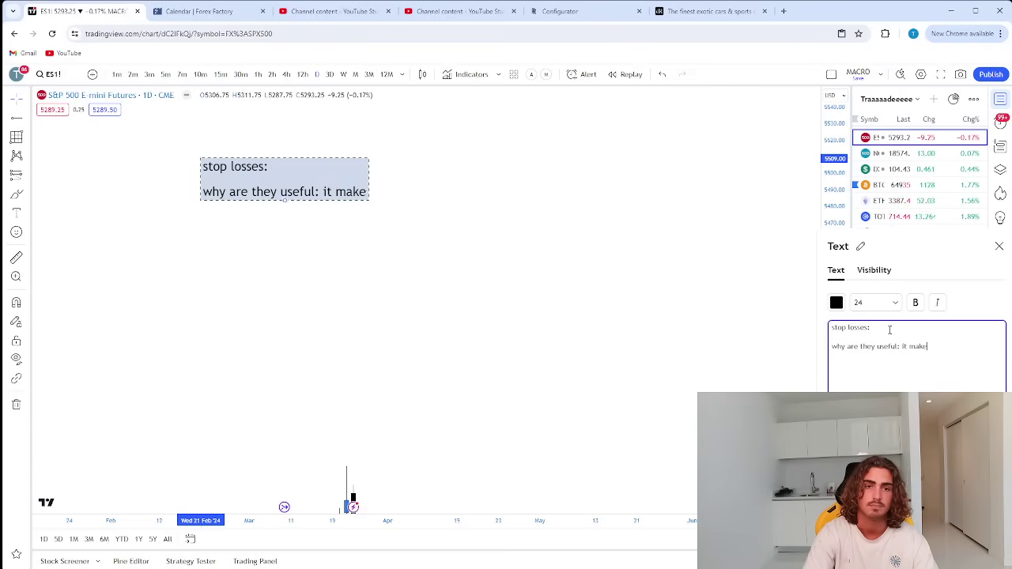
pyautogui.write('s us pract')
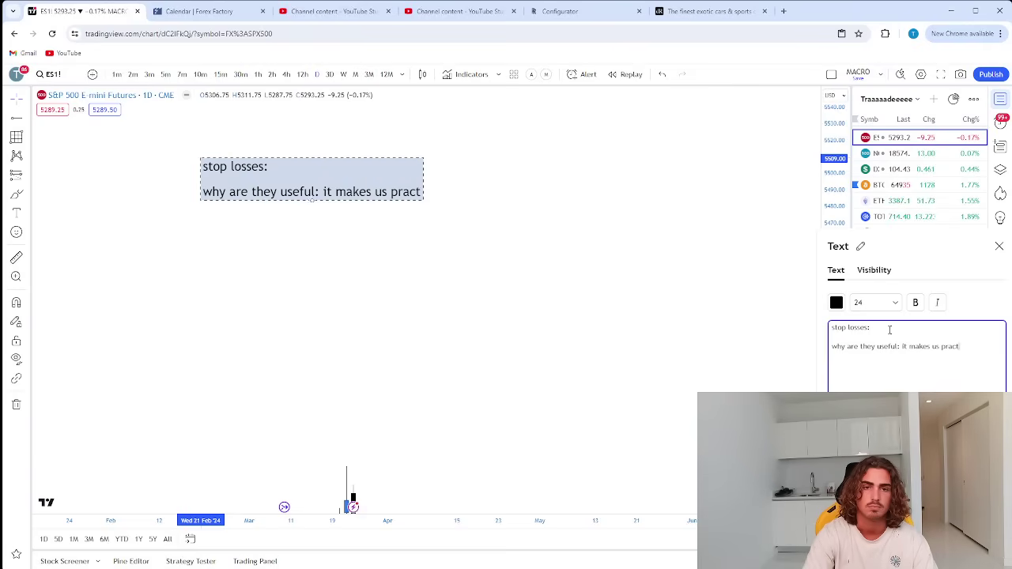
pyautogui.write('ice risk mana')
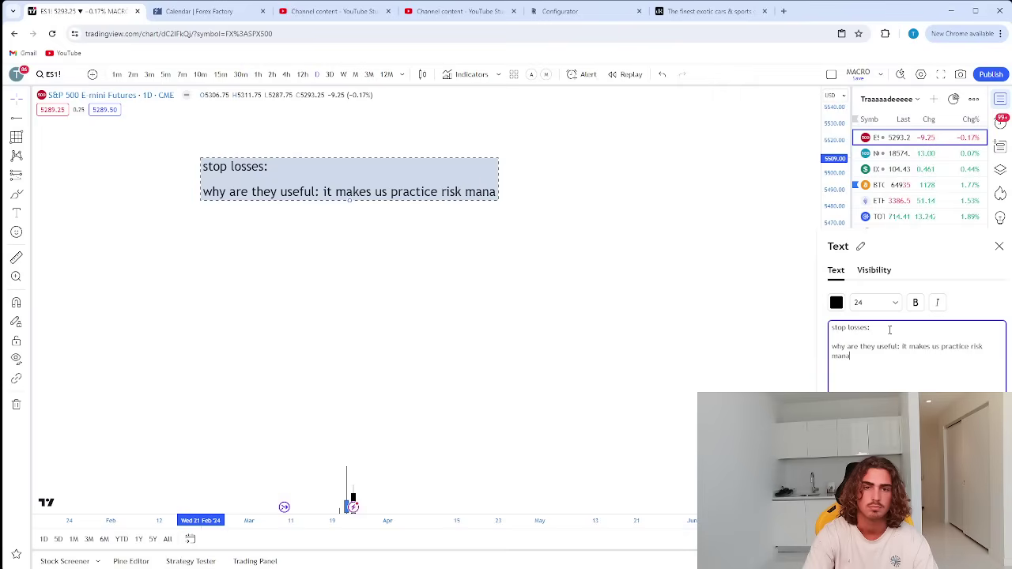
pyautogui.write('gement')
# Add a new line to the note reading "why do we use them: so we dont lose a shit ton of money"
pyautogui.press('Return')
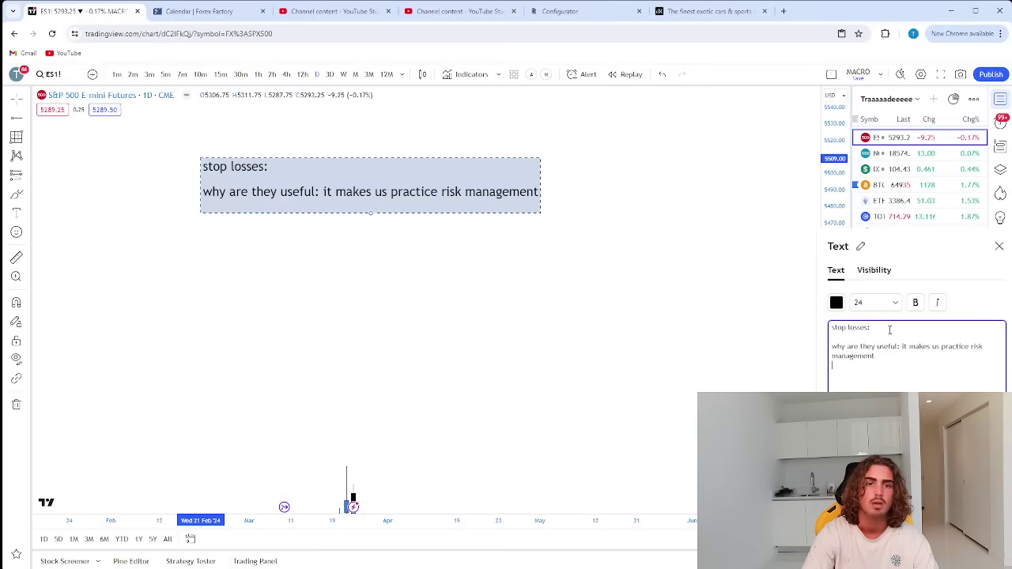
pyautogui.write('wh')
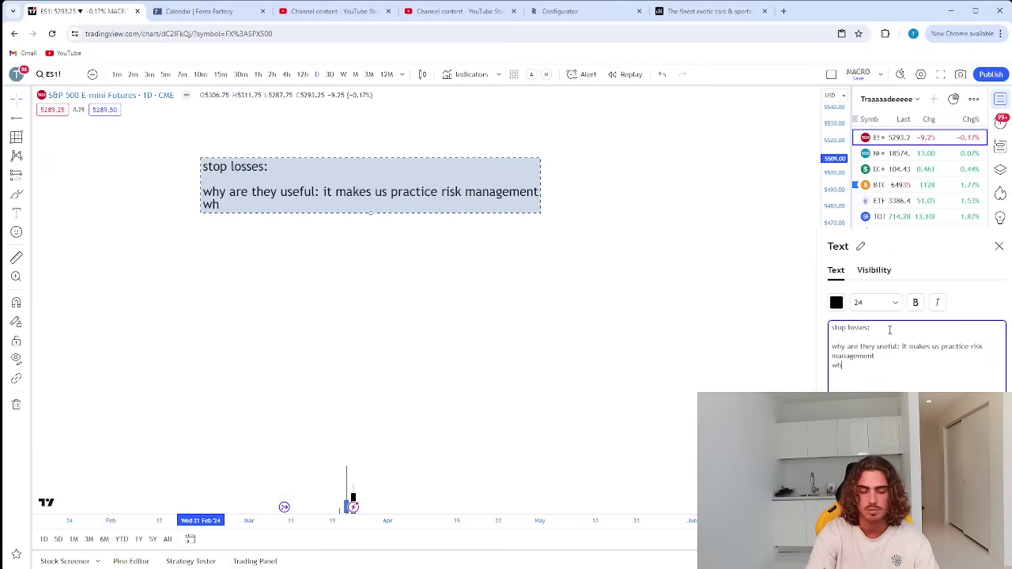
pyautogui.write('y do we use the')
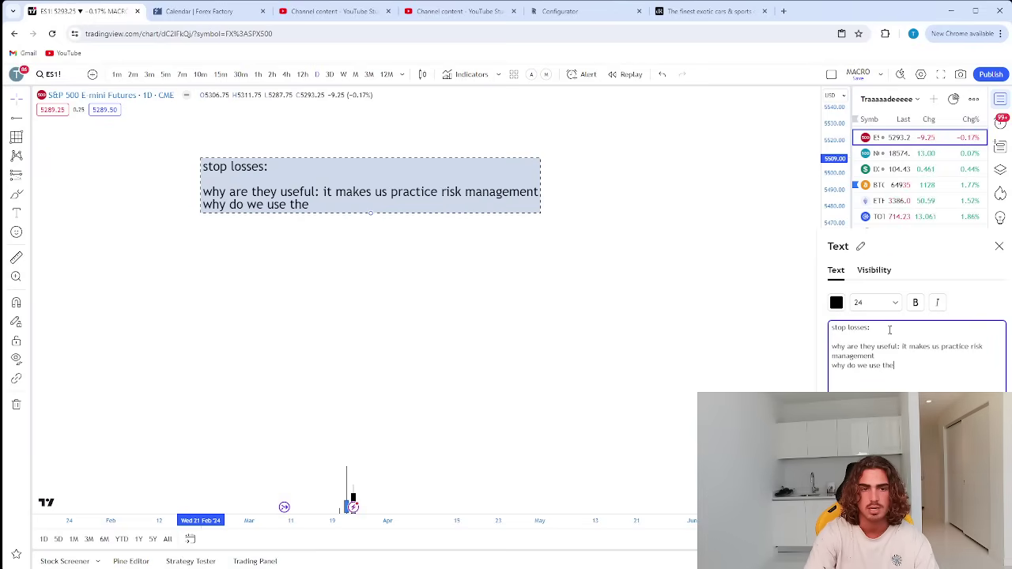
pyautogui.write('m: so we don')
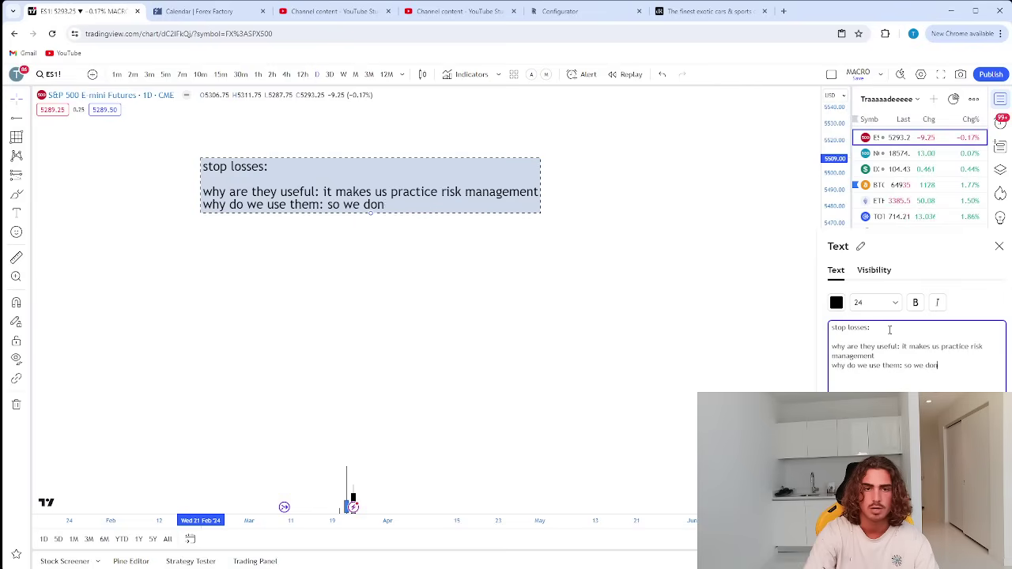
pyautogui.write('t lose a sh')
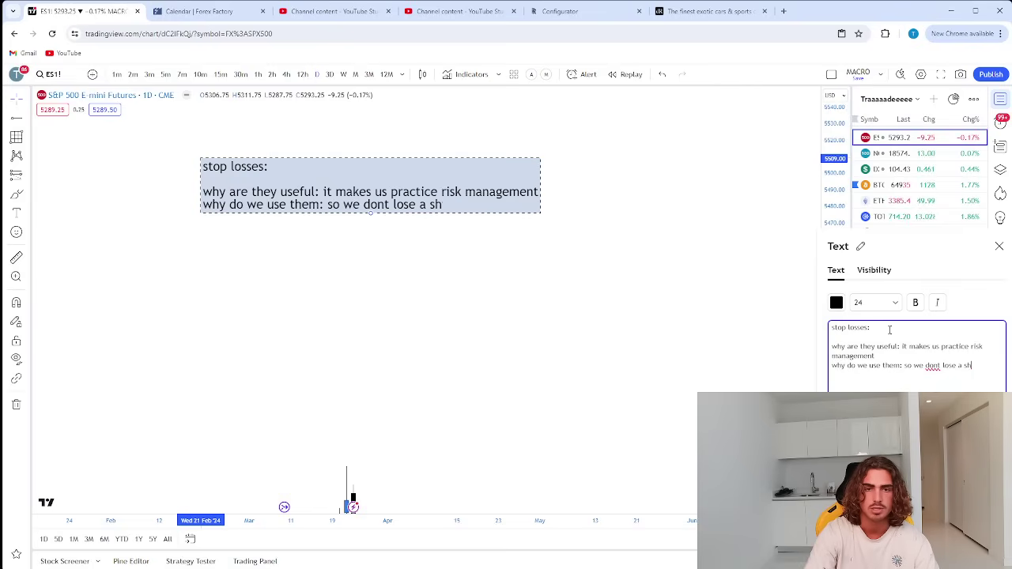
pyautogui.write('it ton of money')
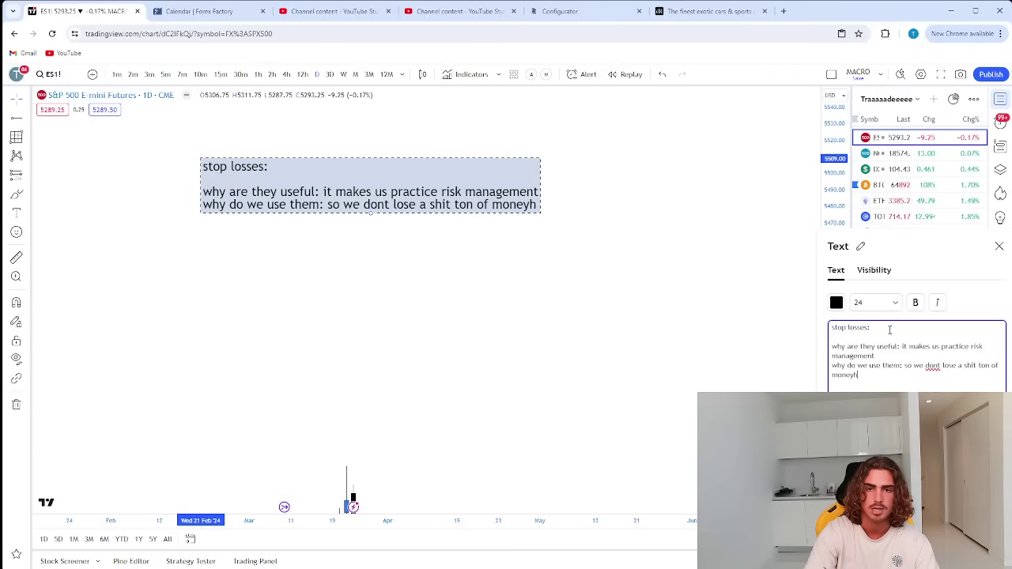
pyautogui.press('Return')
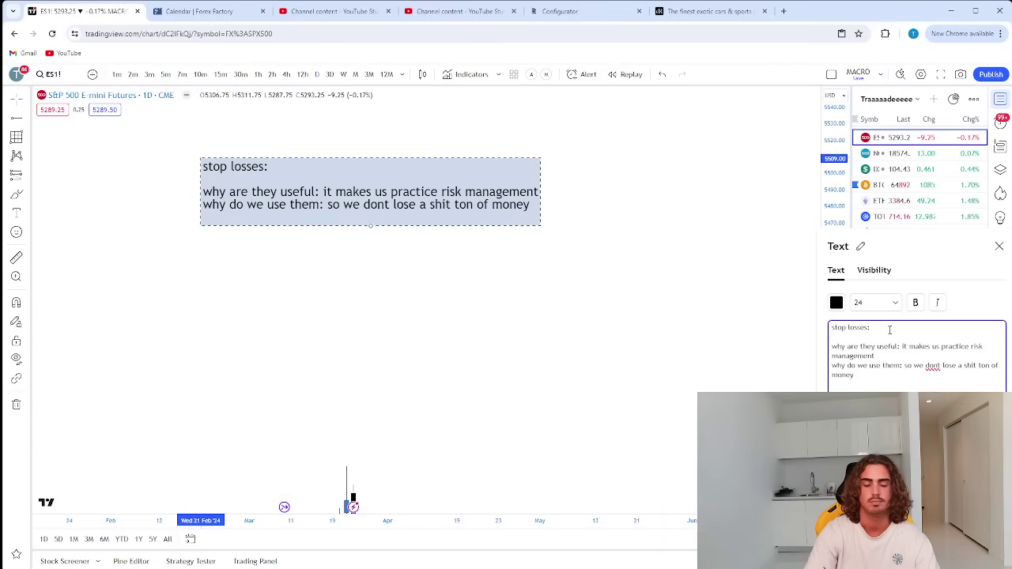
pyautogui.write('why is it')
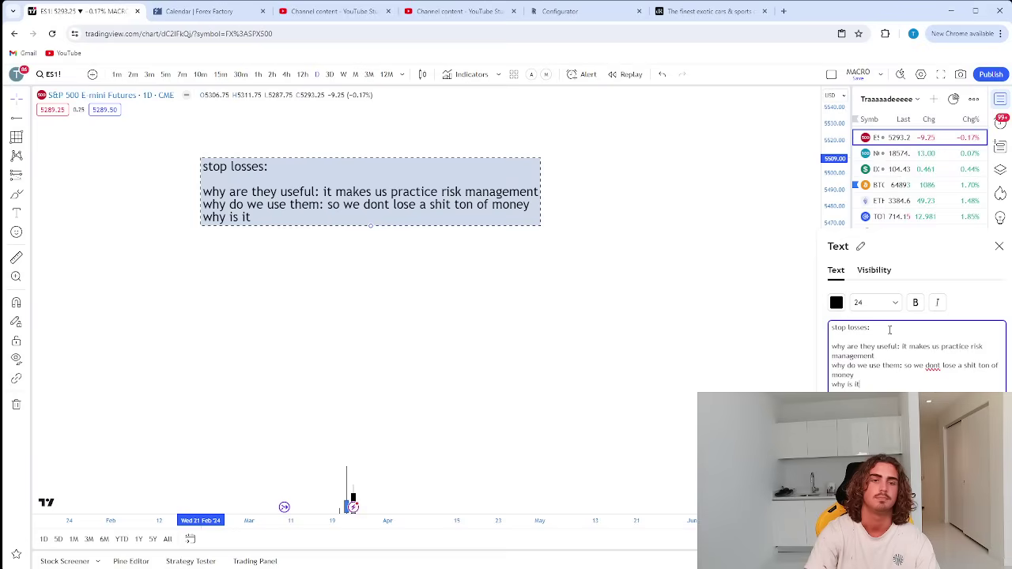
pyautogui.press('BackSpace')
pyautogui.press('BackSpace')
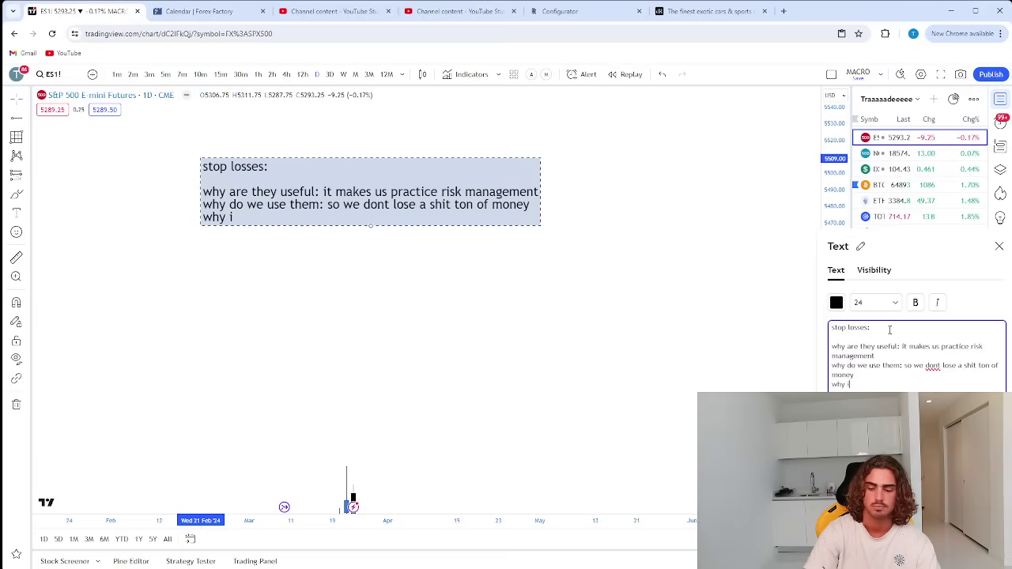
pyautogui.press('BackSpace')
pyautogui.press('BackSpace')
pyautogui.press('BackSpace')
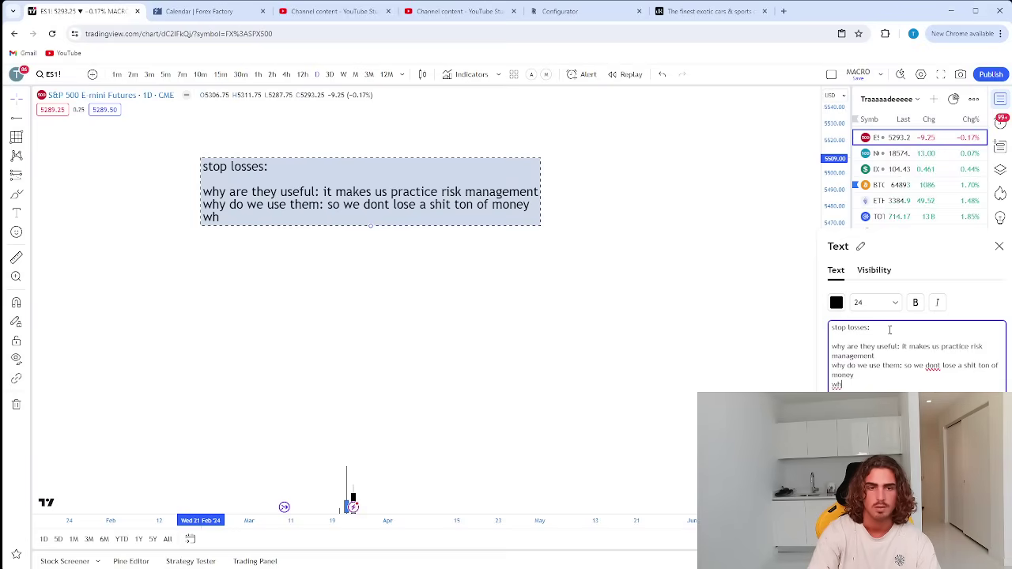
pyautogui.write('y')
pyautogui.press('BackSpace')
pyautogui.press('BackSpace')
pyautogui.press('BackSpace')
pyautogui.press('BackSpace')
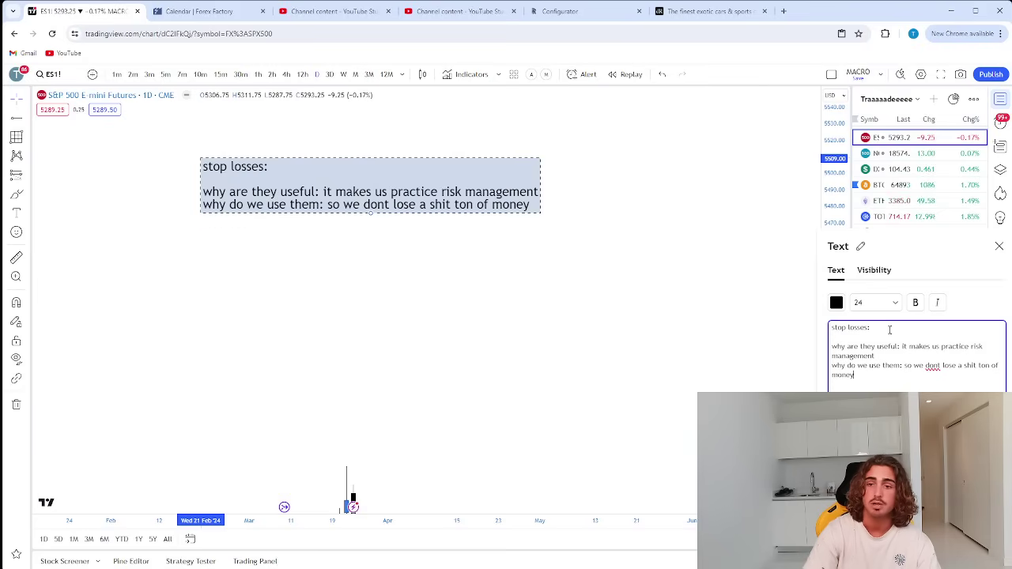
# Extend the note's last line with "and because it identifies a price where our trade idea is invalidated"
pyautogui.write('and')
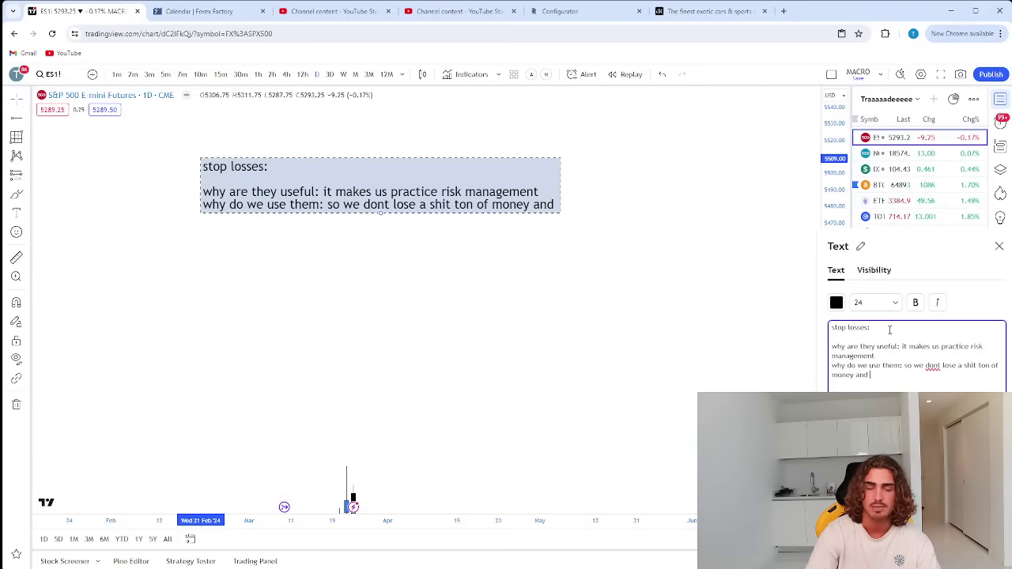
pyautogui.write(' because it id')
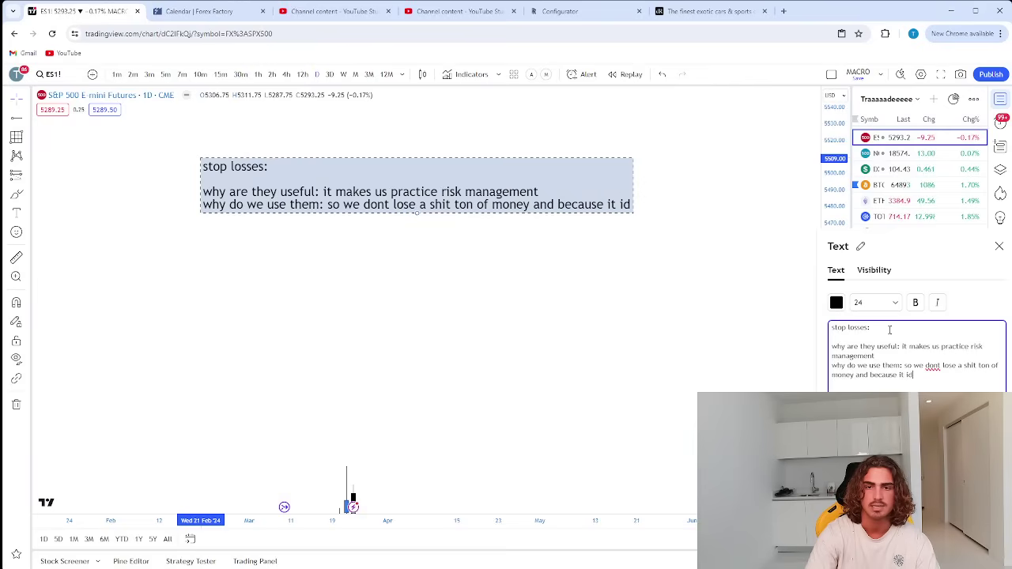
pyautogui.write('entifies a pri')
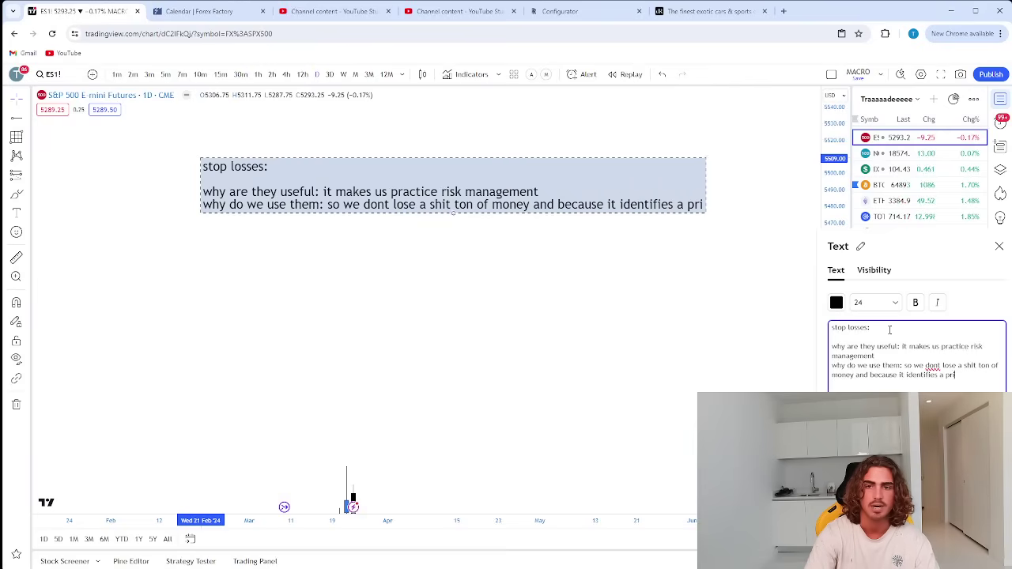
pyautogui.write('ce where a')
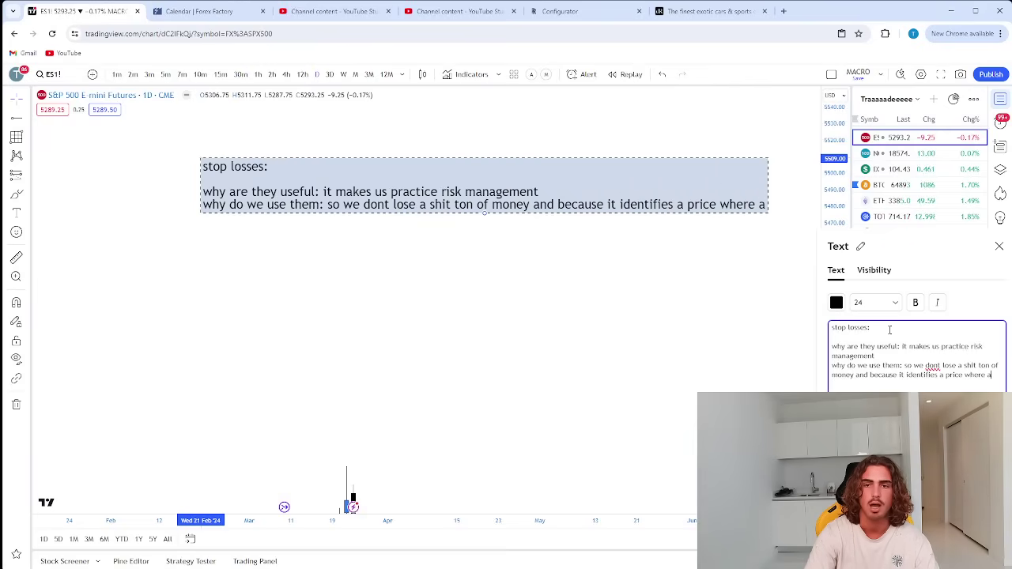
pyautogui.press('BackSpace')
pyautogui.write('our trade idea is inva')
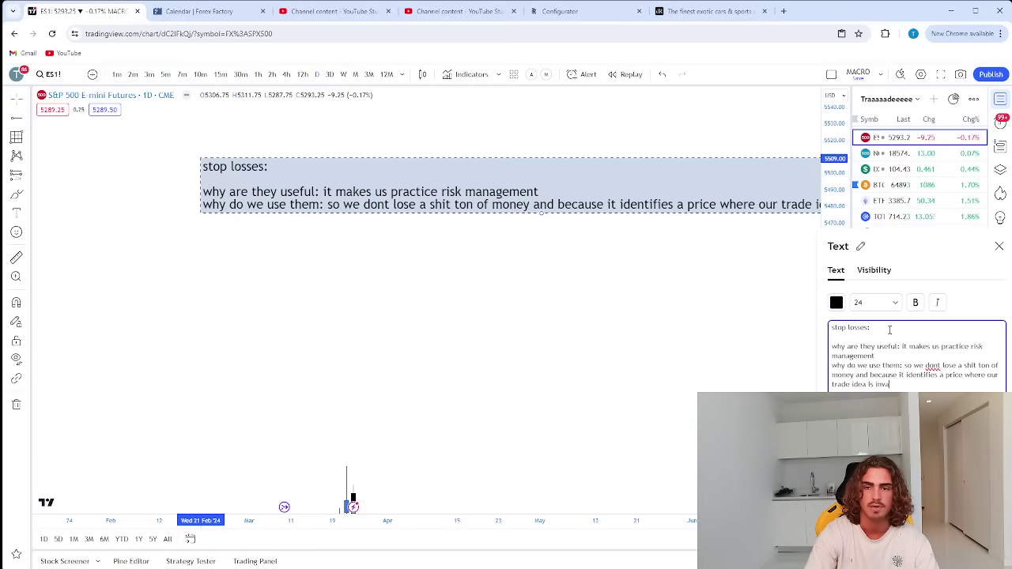
pyautogui.write('lidated')
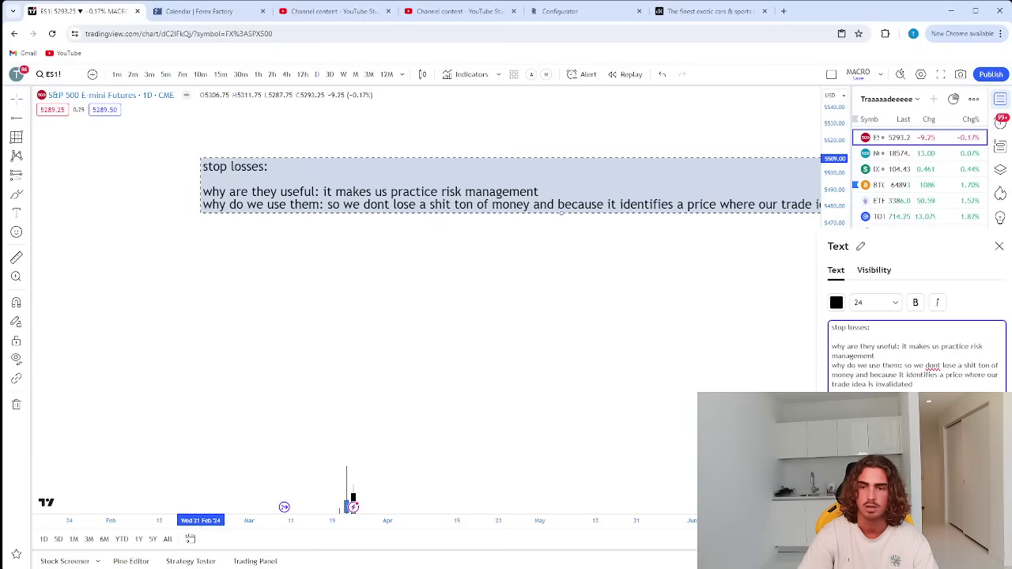
# Close the note's text settings and move the note so its whole last line fits within the chart
pyautogui.click(583, 226)
pyautogui.moveTo(572, 183)
pyautogui.mouseDown()
pyautogui.moveTo(407, 174)
pyautogui.moveTo(414, 163)
pyautogui.mouseUp()
pyautogui.click(197, 224)
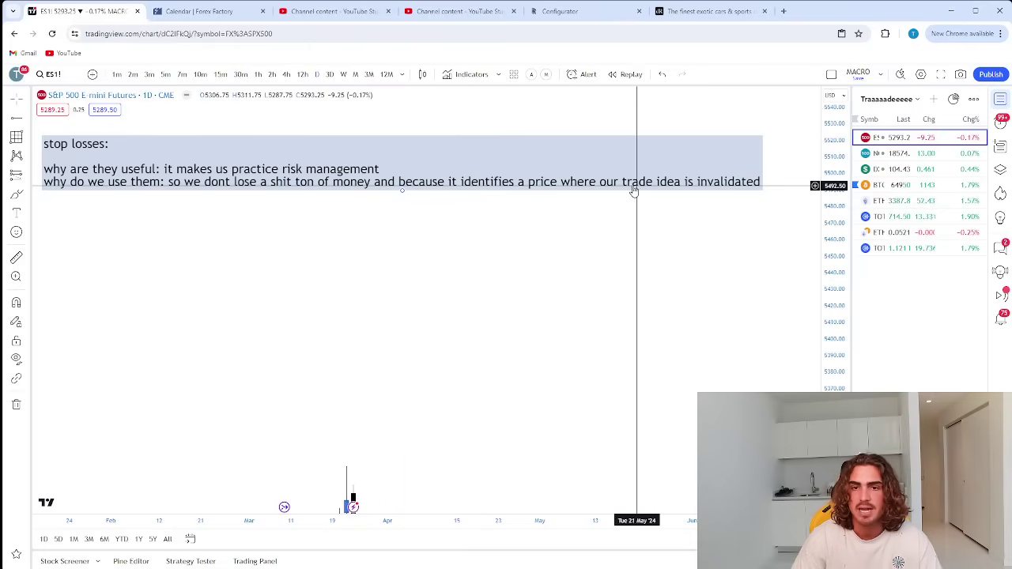
pyautogui.hscroll(-2, 573, 225)
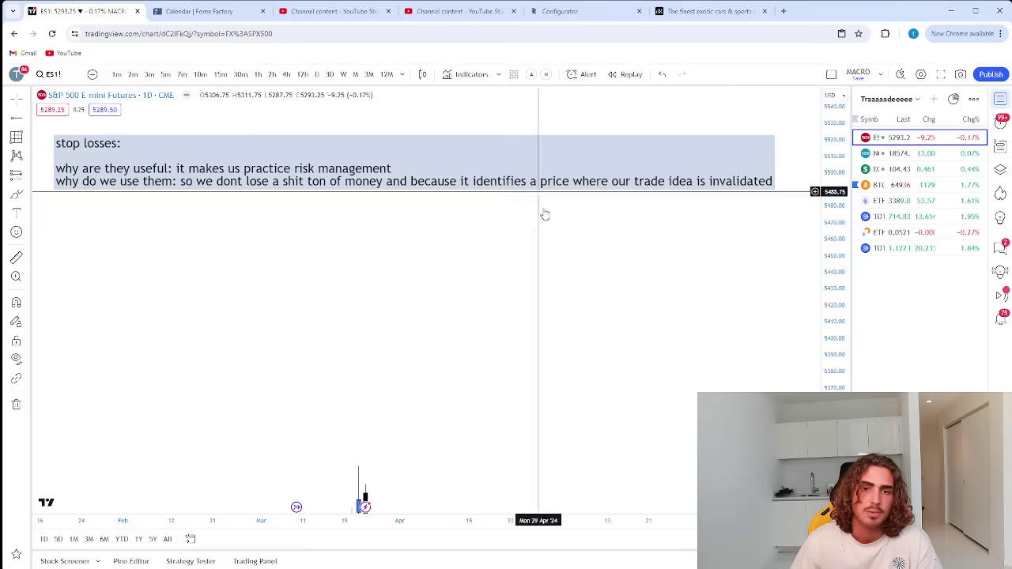
# Delete the stop losses note and reset the chart view to the latest candles
pyautogui.click(579, 169)
pyautogui.press('Delete')
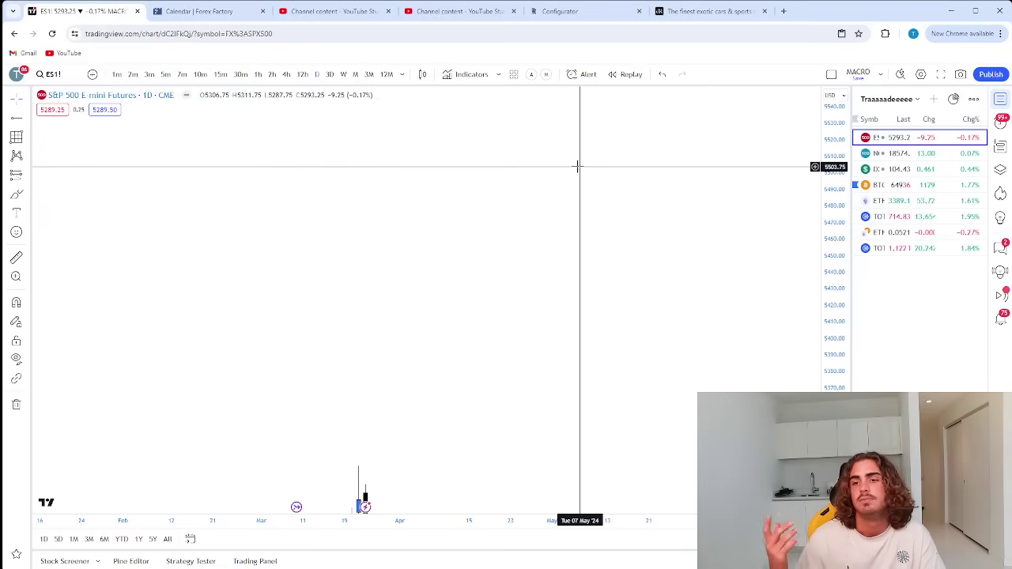
pyautogui.hotkey('alt', 'r')
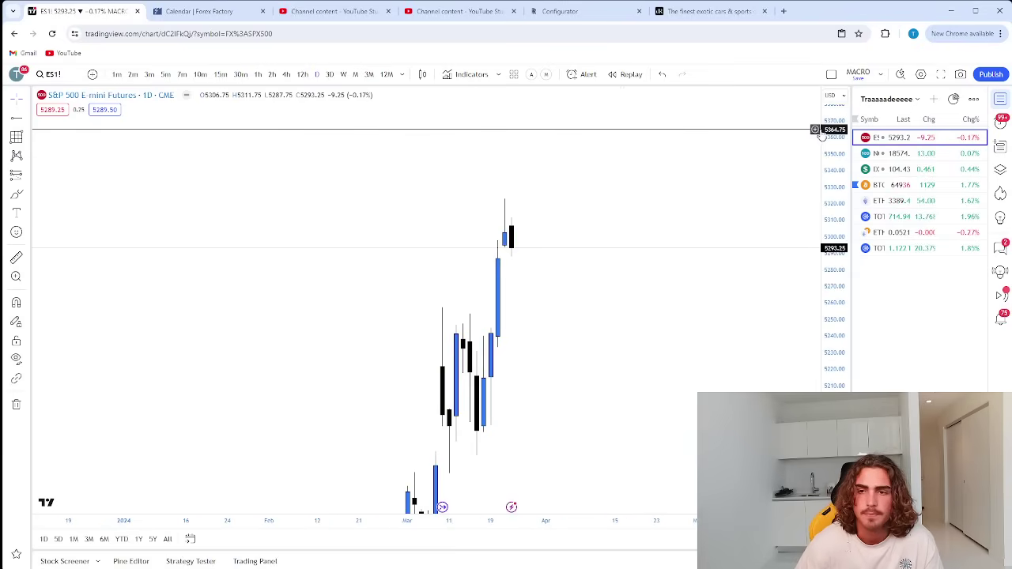
# Switch the S&P 500 E-mini Futures chart to the 15-minute timeframe and inspect the price action of 19 to 22 March
pyautogui.click(221, 74)
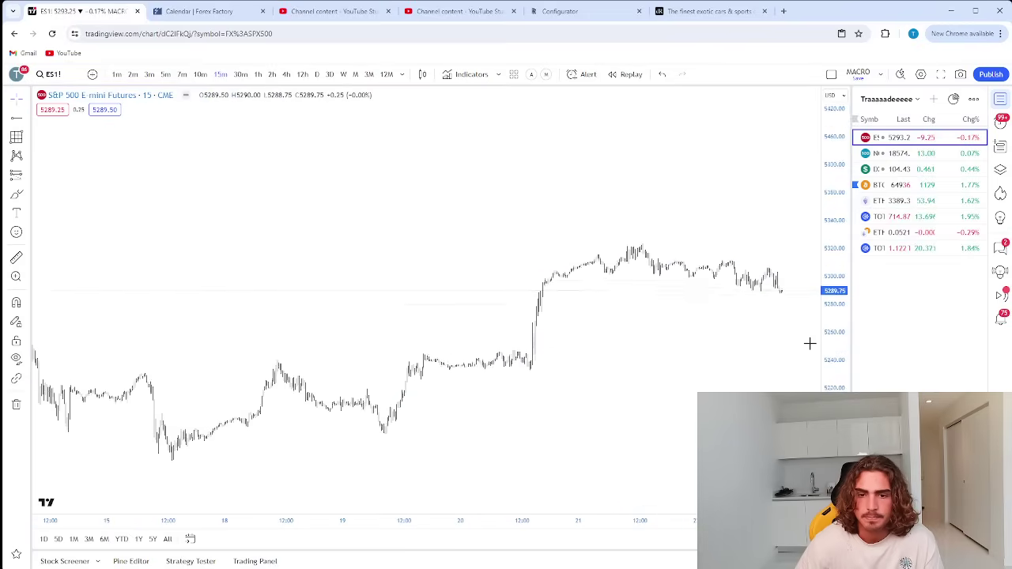
pyautogui.scroll(5, 635, 406)
pyautogui.scroll(5, 511, 435)
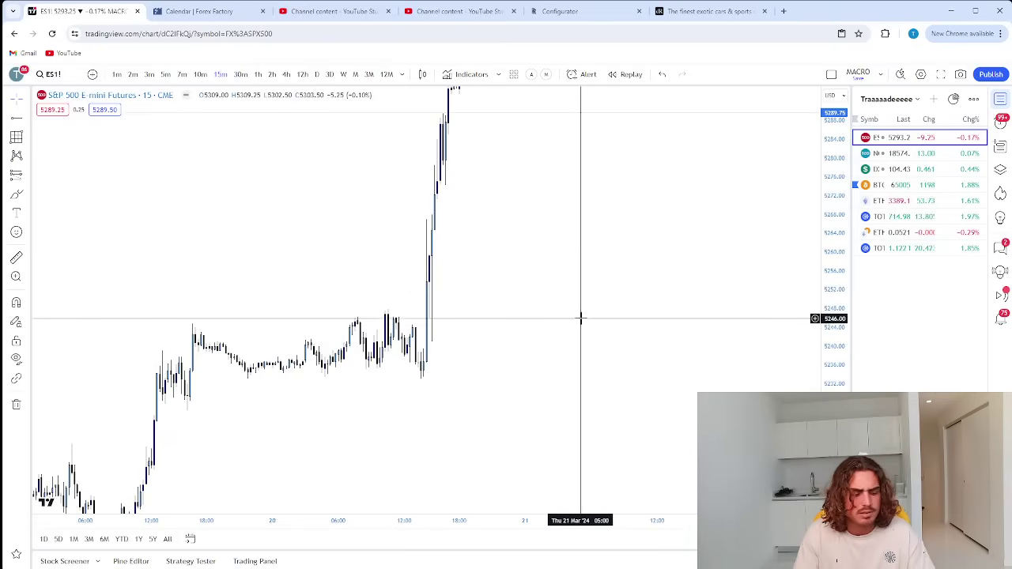
pyautogui.scroll(2, 475, 370)
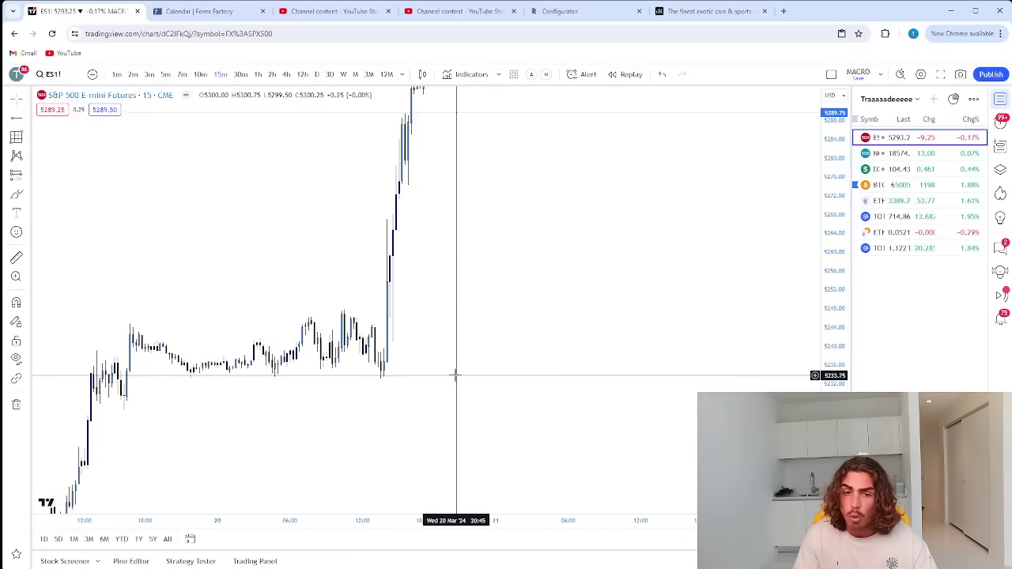
pyautogui.moveTo(209, 137); pyautogui.dragTo(452, 373)
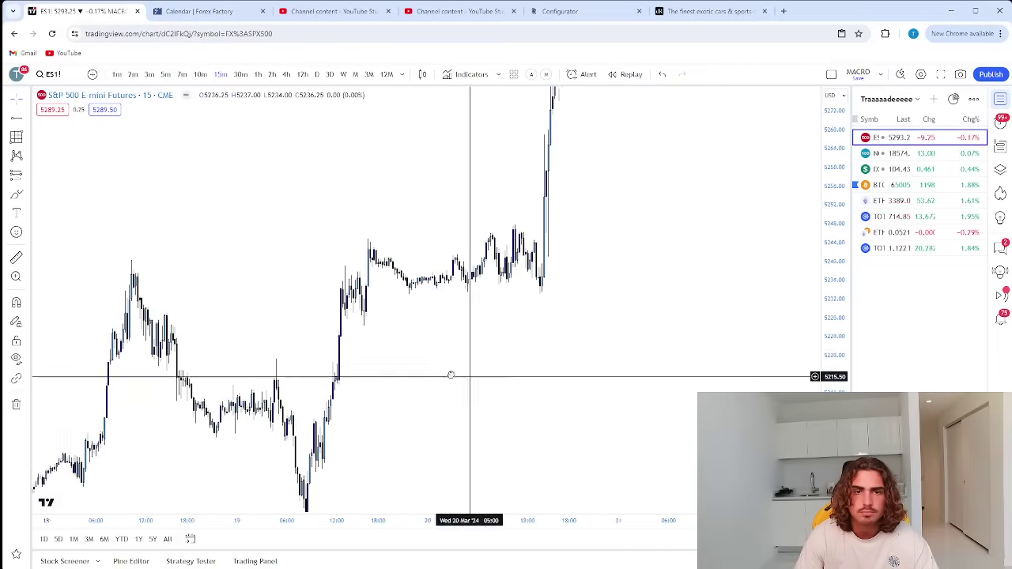
pyautogui.moveTo(689, 211); pyautogui.dragTo(477, 340)
# Open the NASDAQ 100 E-mini Futures chart and mark Fri 22 Mar '24 09:30 with a vertical line
pyautogui.click(879, 152)
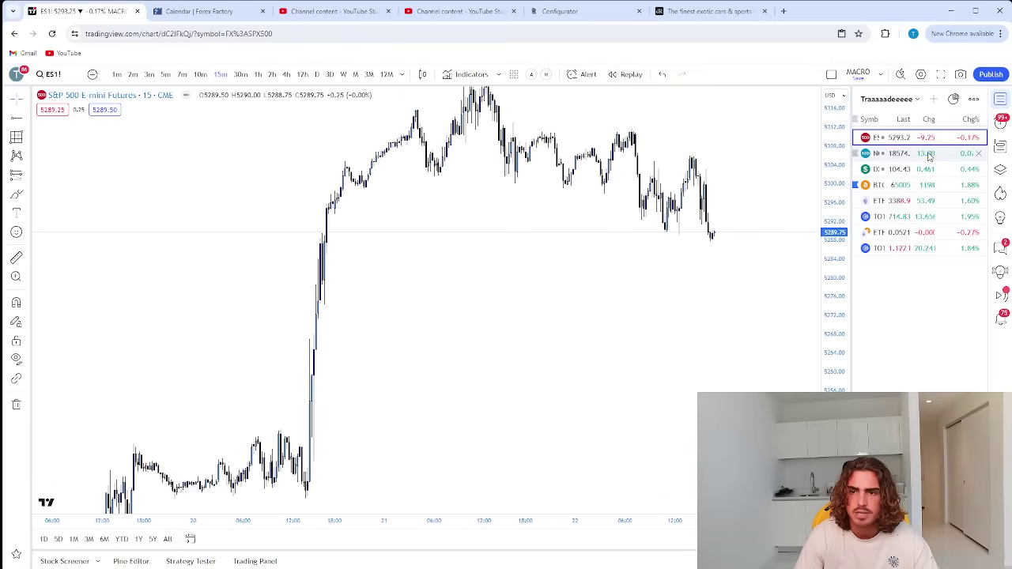
pyautogui.click(25, 117)
pyautogui.click(95, 278)
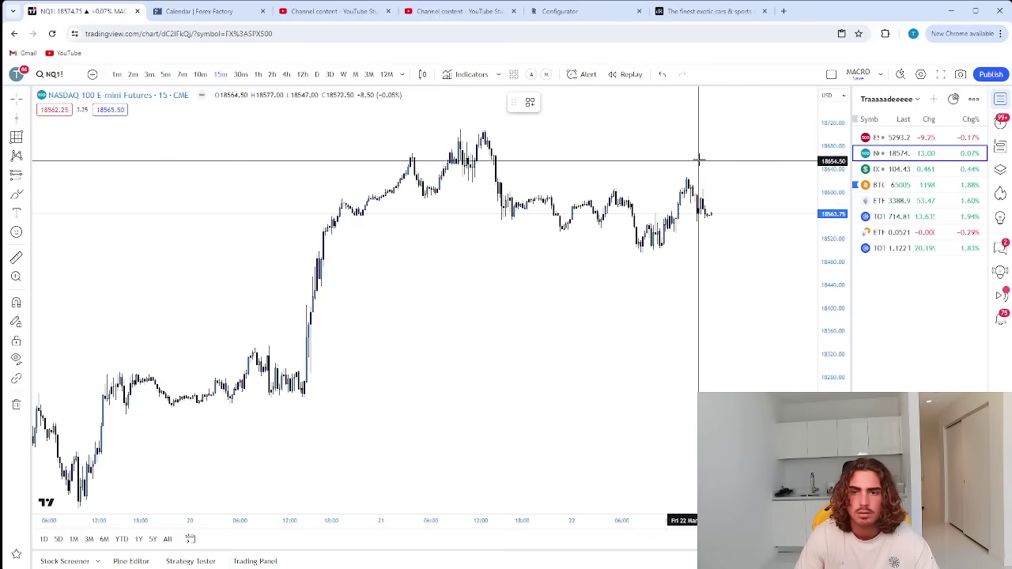
pyautogui.click(651, 160)
pyautogui.click(714, 276)
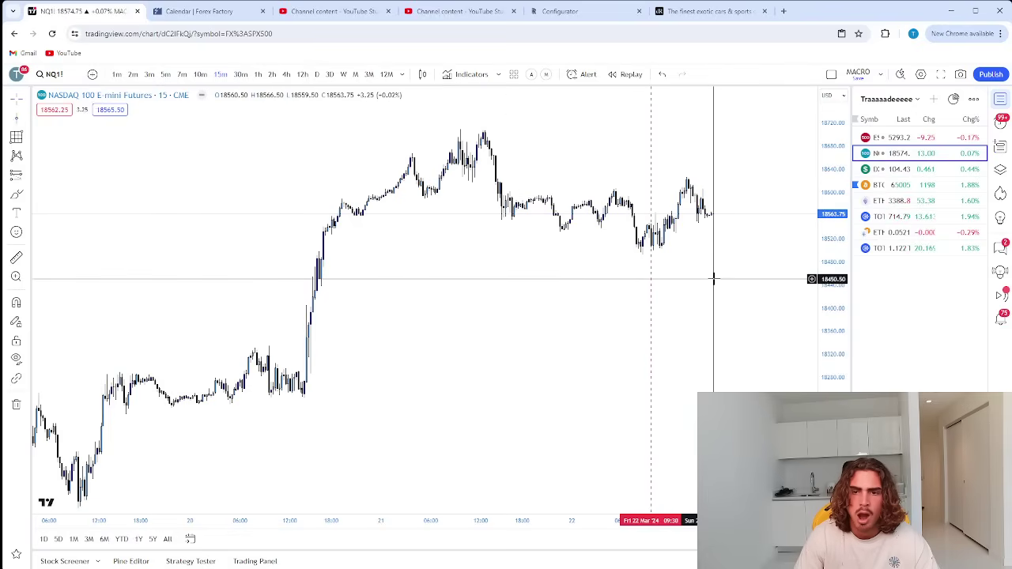
# Compare briefly with the S&P 500 E-mini chart, return to NASDAQ 100 E-mini Futures, and delete its vertical line
pyautogui.click(886, 138)
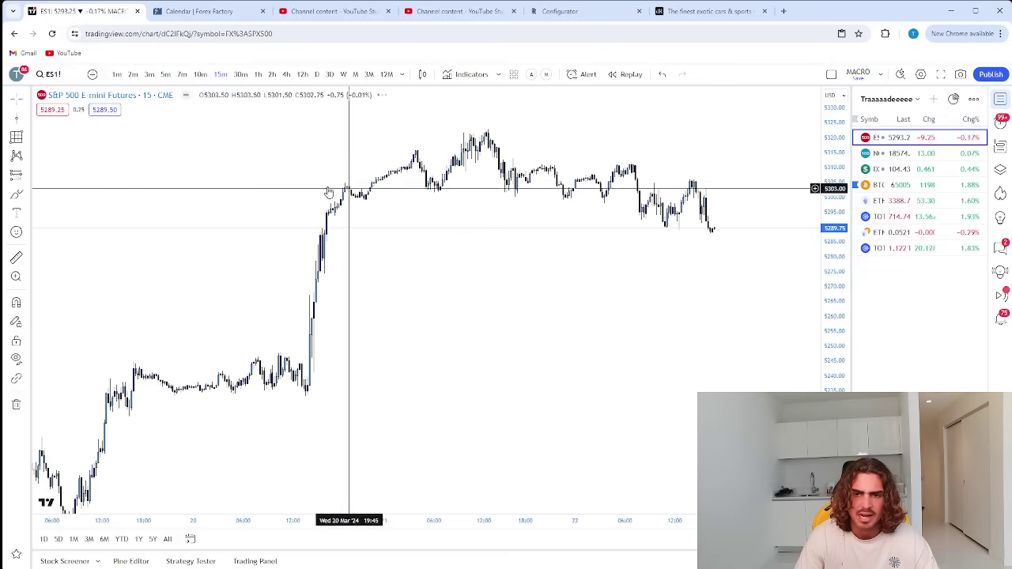
pyautogui.press('Down')
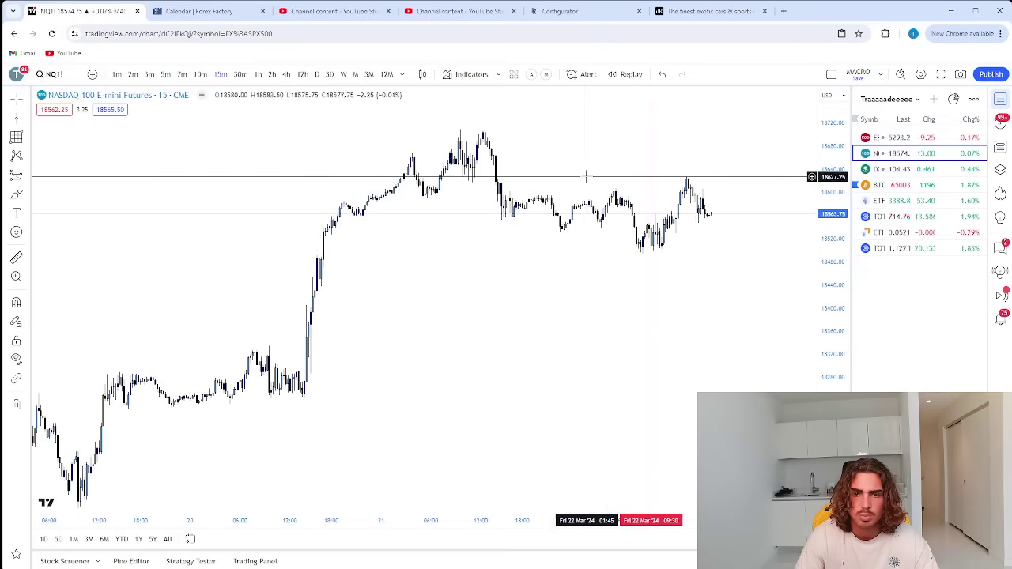
pyautogui.click(652, 185)
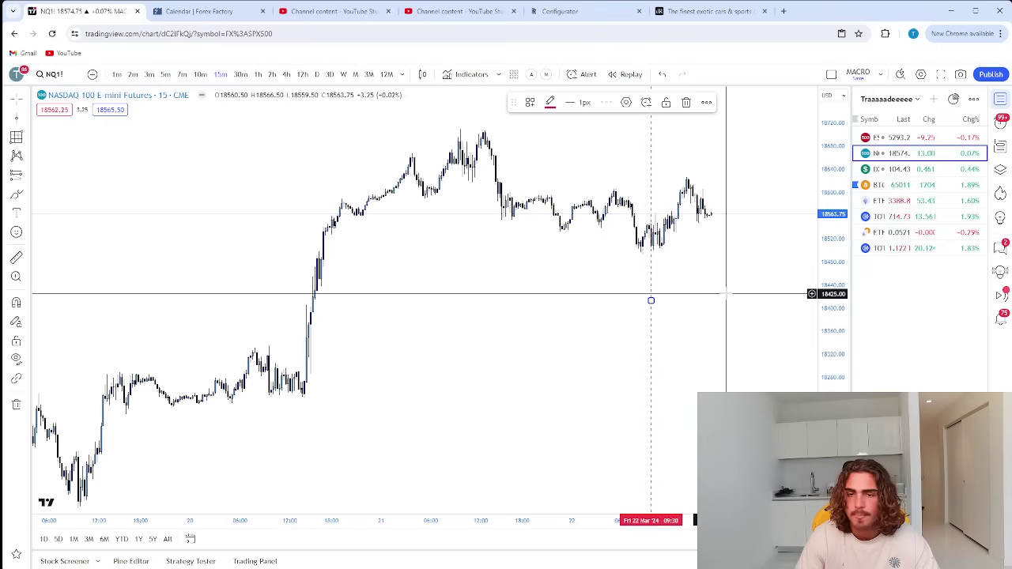
pyautogui.press('Delete')
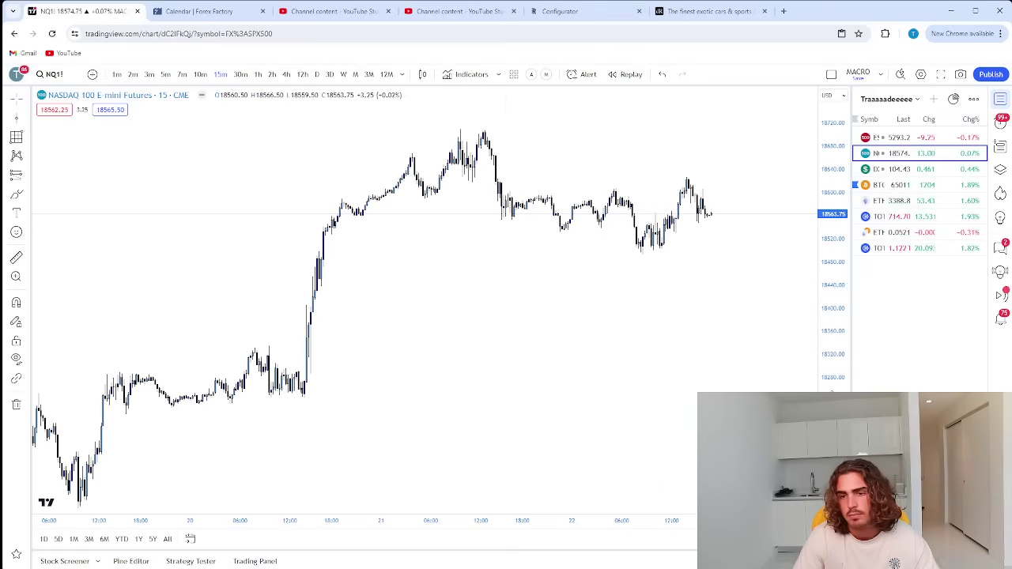
# Switch the NASDAQ 100 E-mini Futures chart to the 5-minute timeframe
pyautogui.scroll(5, 657, 351)
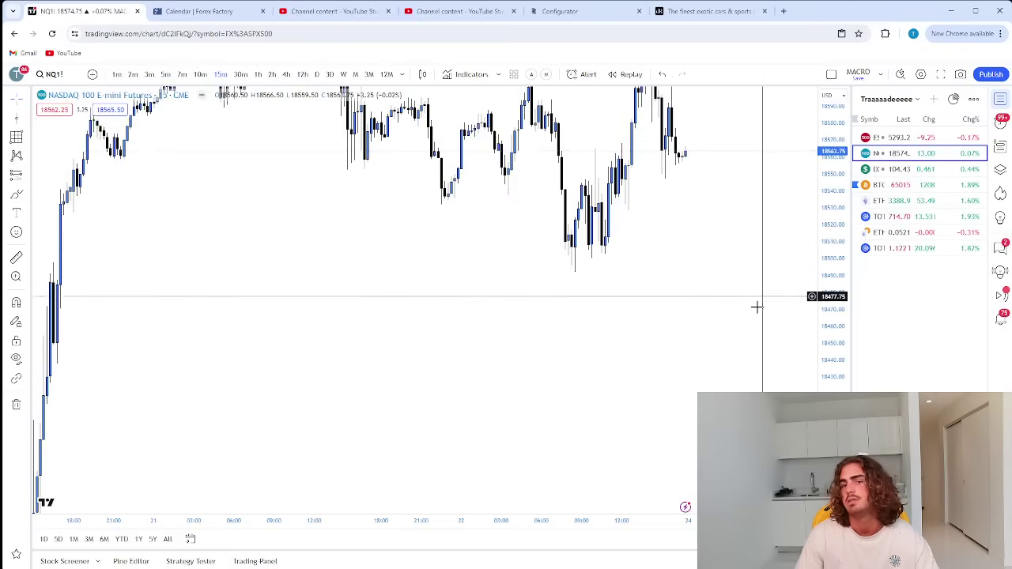
pyautogui.scroll(5, 637, 339)
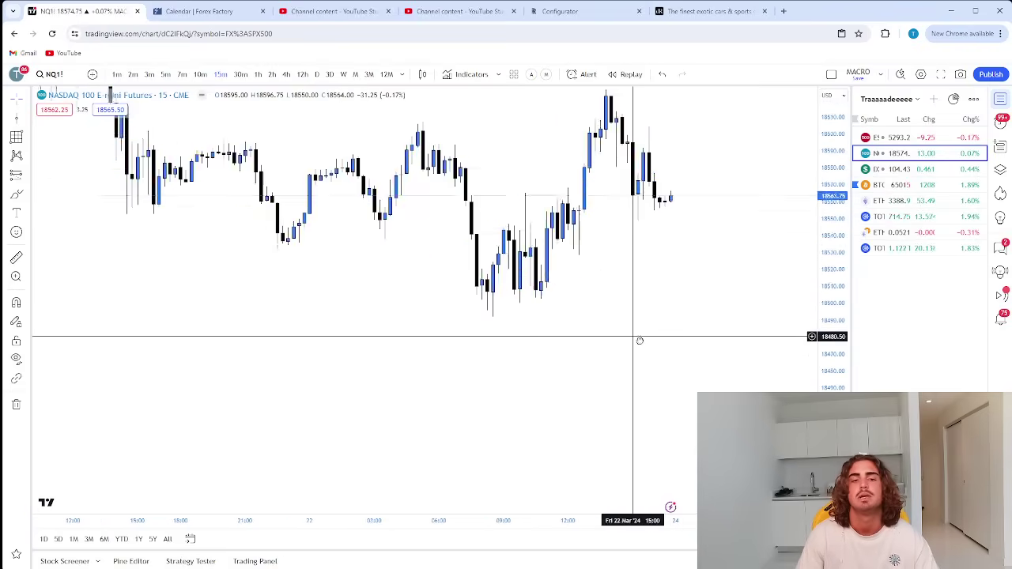
pyautogui.click(168, 75)
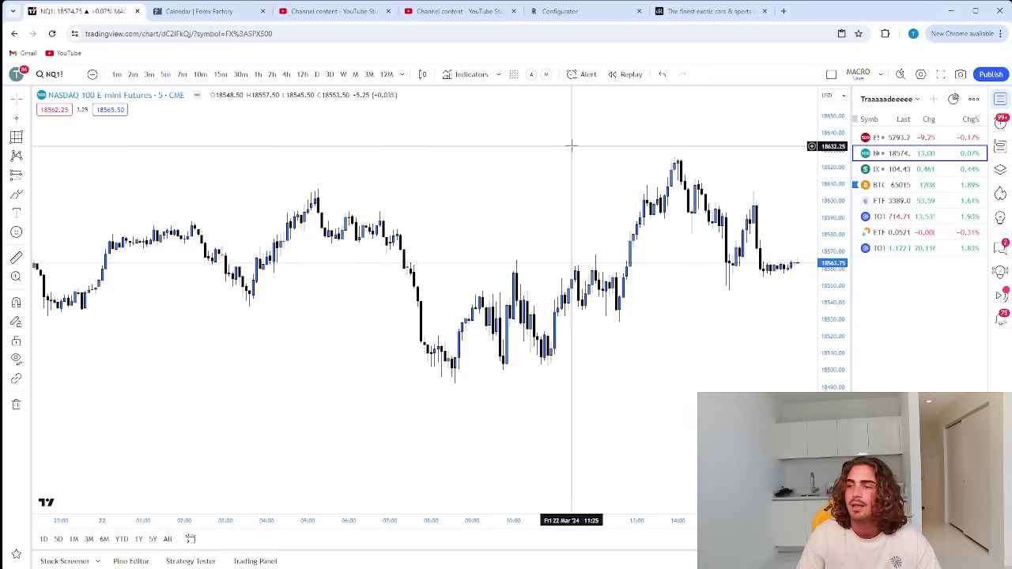
pyautogui.moveTo(571, 146); pyautogui.dragTo(578, 343)
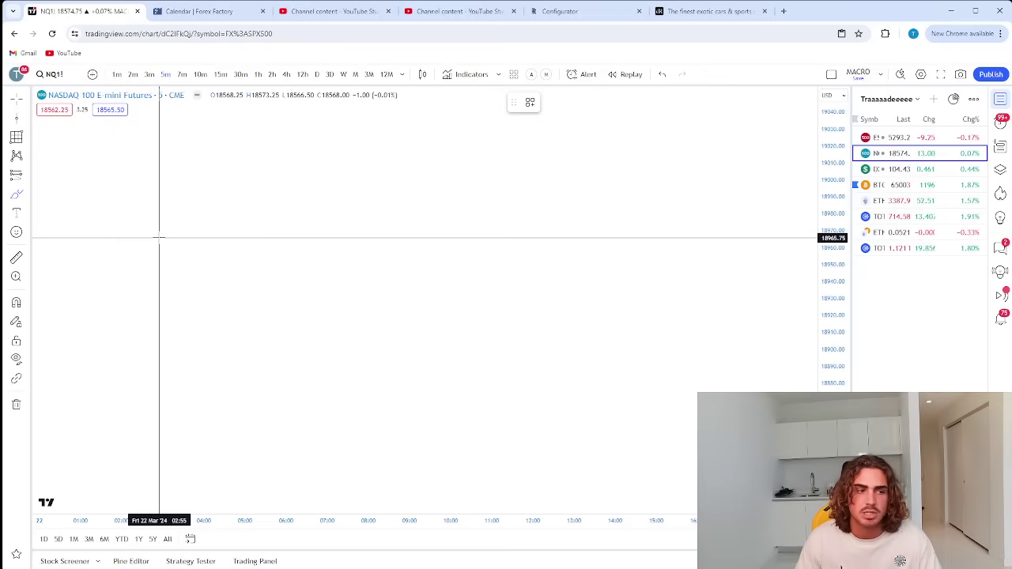
# Brush a schematic double-peak reversal in blank chart space, with resistance and sloping support lines, a breakdown, and a pullback with its own level
pyautogui.moveTo(164, 232)
pyautogui.mouseDown()
pyautogui.moveTo(183, 195)
pyautogui.moveTo(232, 181)
pyautogui.moveTo(272, 285)
pyautogui.mouseUp()
pyautogui.moveTo(200, 231); pyautogui.dragTo(286, 222)
pyautogui.moveTo(169, 191); pyautogui.dragTo(300, 191)
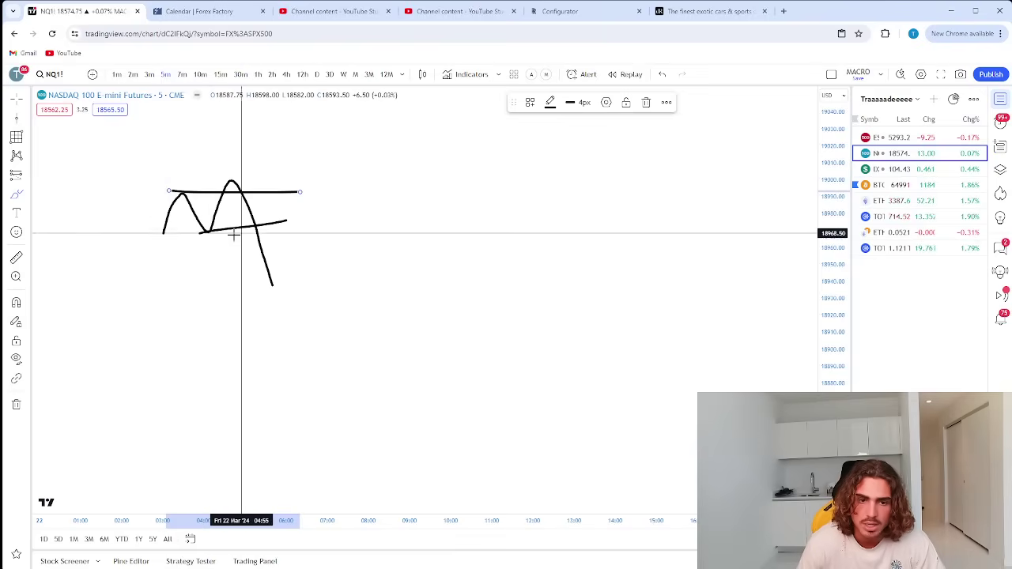
pyautogui.moveTo(273, 285); pyautogui.dragTo(283, 231)
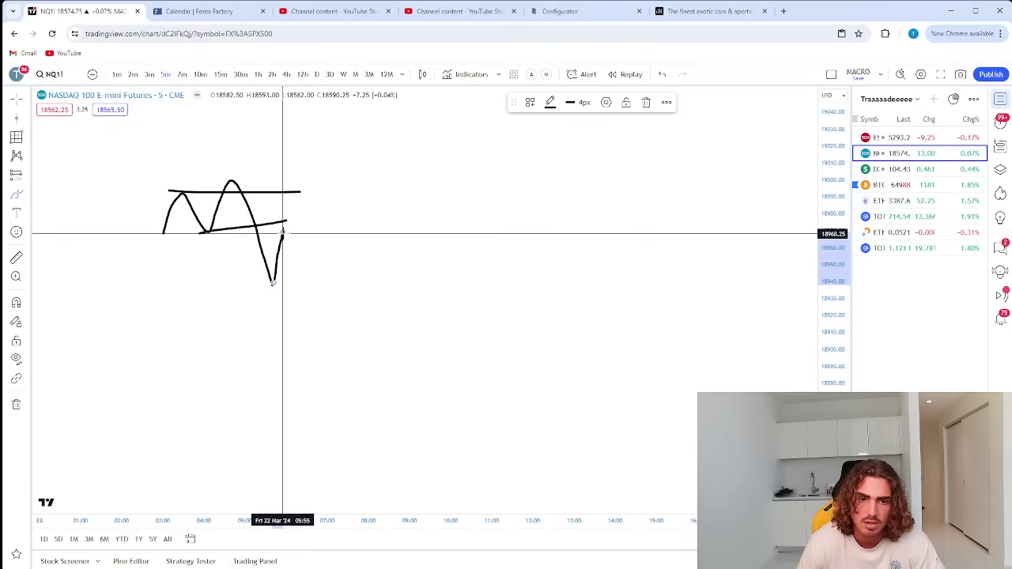
pyautogui.moveTo(282, 232)
pyautogui.mouseDown()
pyautogui.moveTo(303, 232)
pyautogui.moveTo(314, 254)
pyautogui.moveTo(353, 232)
pyautogui.mouseUp()
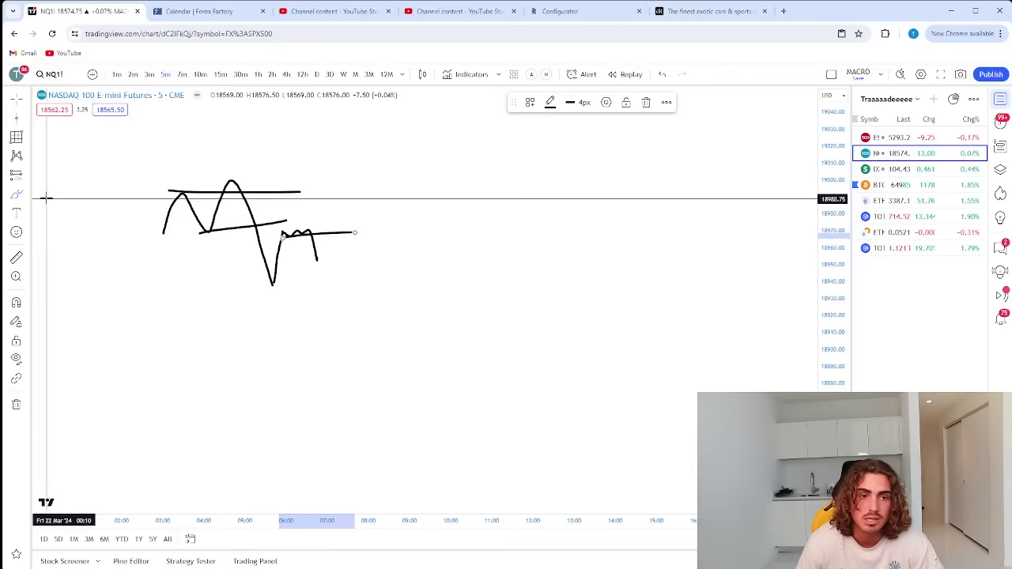
# Place a short position on the sketched pullback with entry at 18968.25, and extend its target to 18891.25
pyautogui.click(27, 179)
pyautogui.click(70, 210)
pyautogui.click(307, 233)
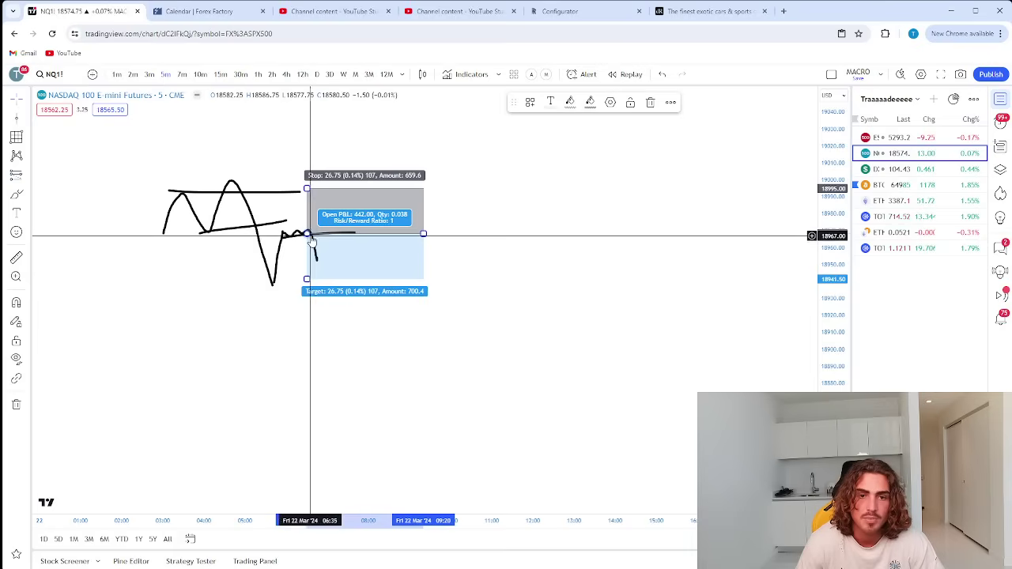
pyautogui.moveTo(307, 278); pyautogui.dragTo(307, 364)
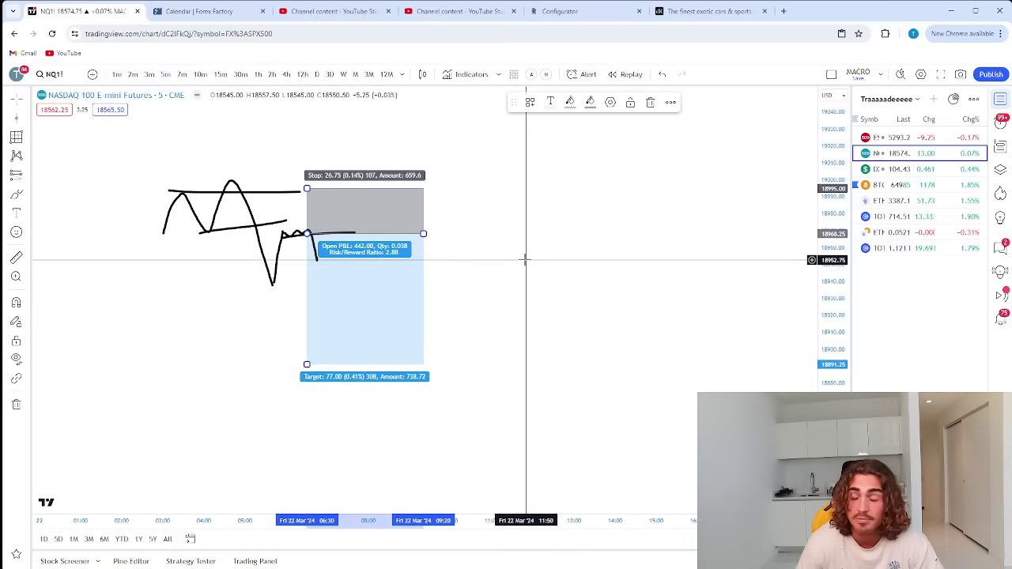
# Raise the short position's stop to 19001.25, just above the sketch's higher peak
pyautogui.click(599, 336)
pyautogui.scroll(-3, 601, 334)
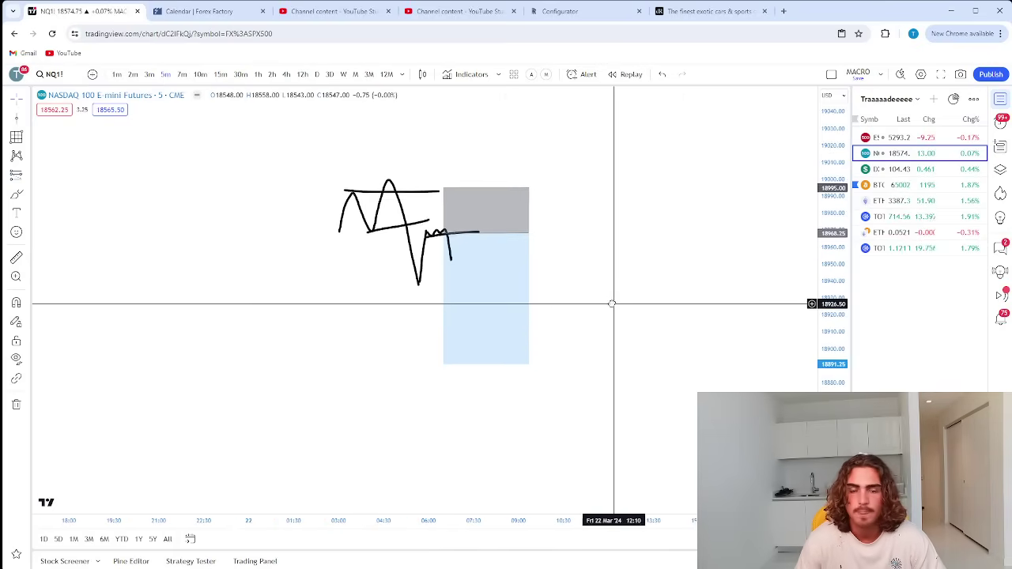
pyautogui.moveTo(612, 300); pyautogui.dragTo(601, 298)
pyautogui.click(480, 193)
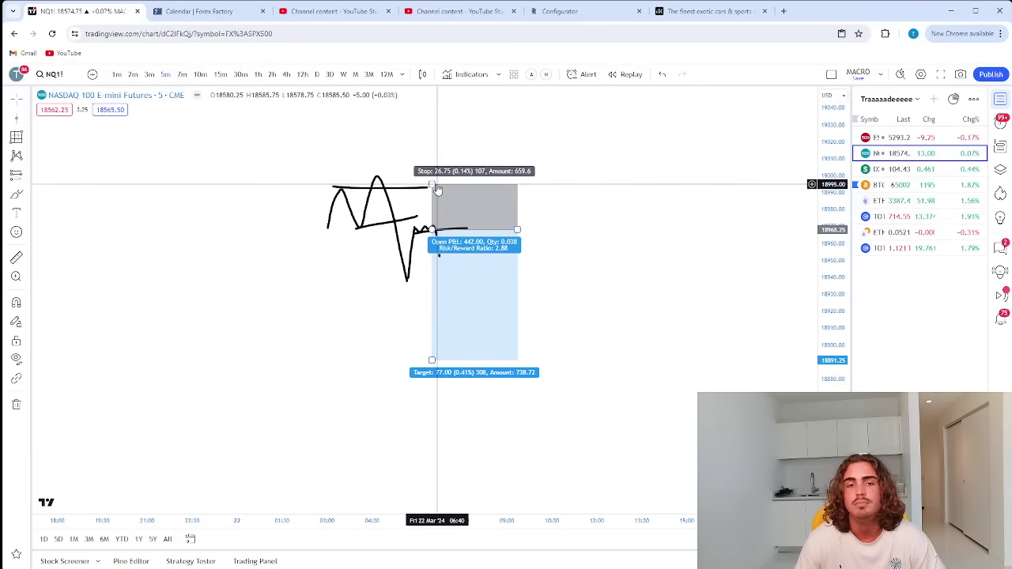
pyautogui.moveTo(432, 184); pyautogui.dragTo(431, 173)
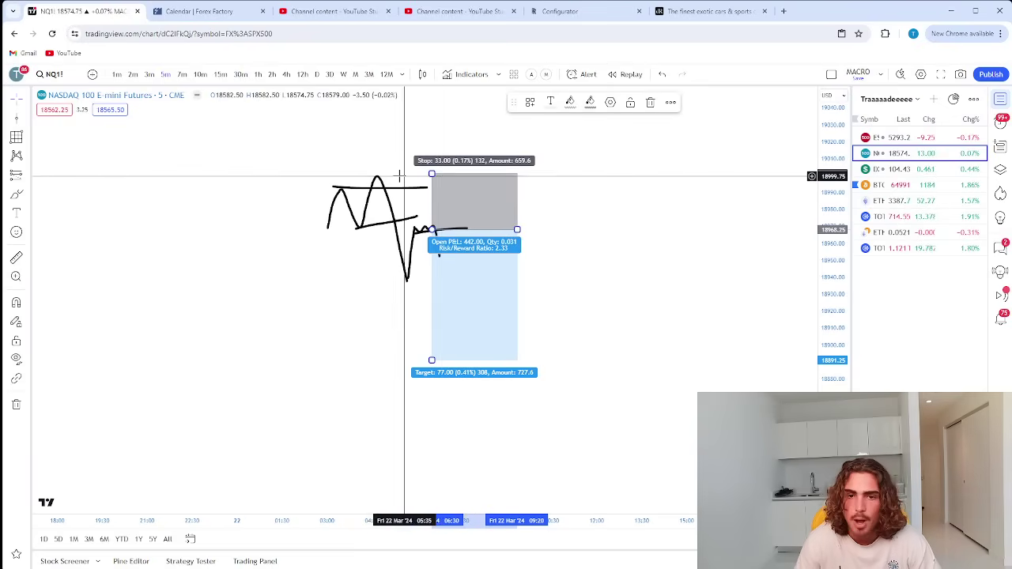
# Brush trial marks around the higher peak and an upward path from the sloping support line past the stop level
pyautogui.click(402, 190)
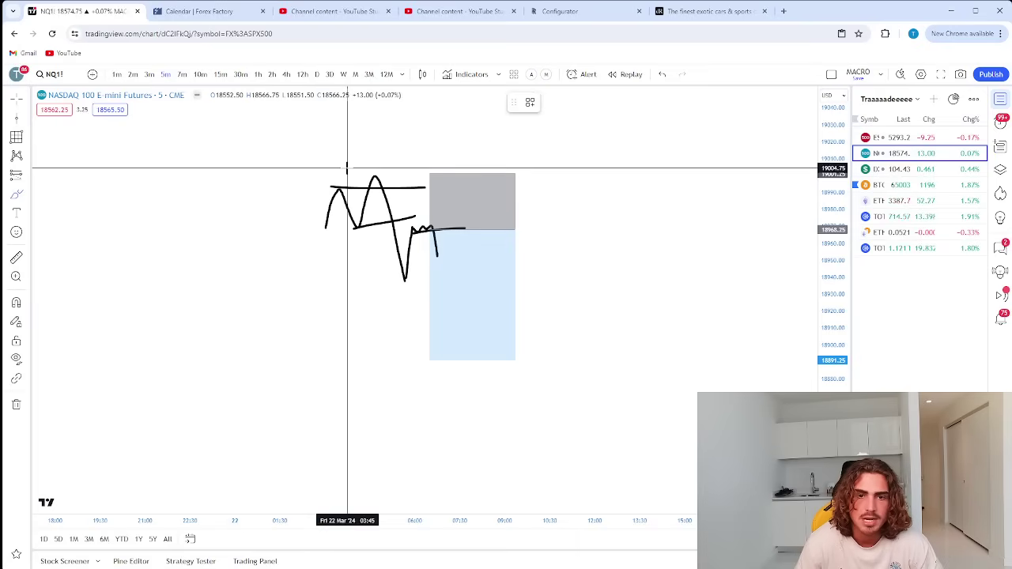
pyautogui.moveTo(359, 171)
pyautogui.mouseDown()
pyautogui.moveTo(414, 168)
pyautogui.moveTo(355, 205)
pyautogui.moveTo(418, 229)
pyautogui.moveTo(408, 180)
pyautogui.moveTo(404, 188)
pyautogui.mouseUp()
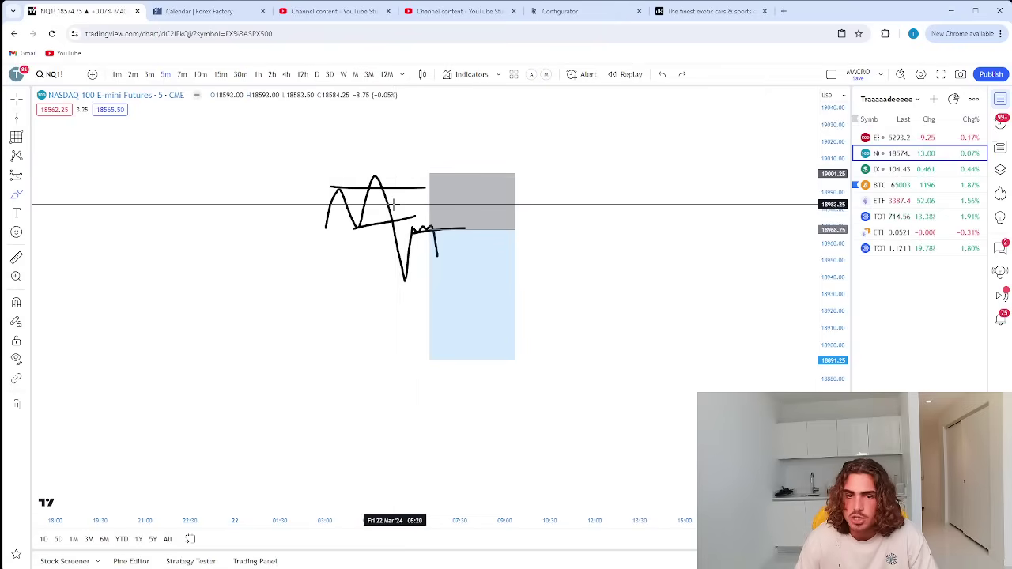
pyautogui.moveTo(393, 212); pyautogui.dragTo(439, 128)
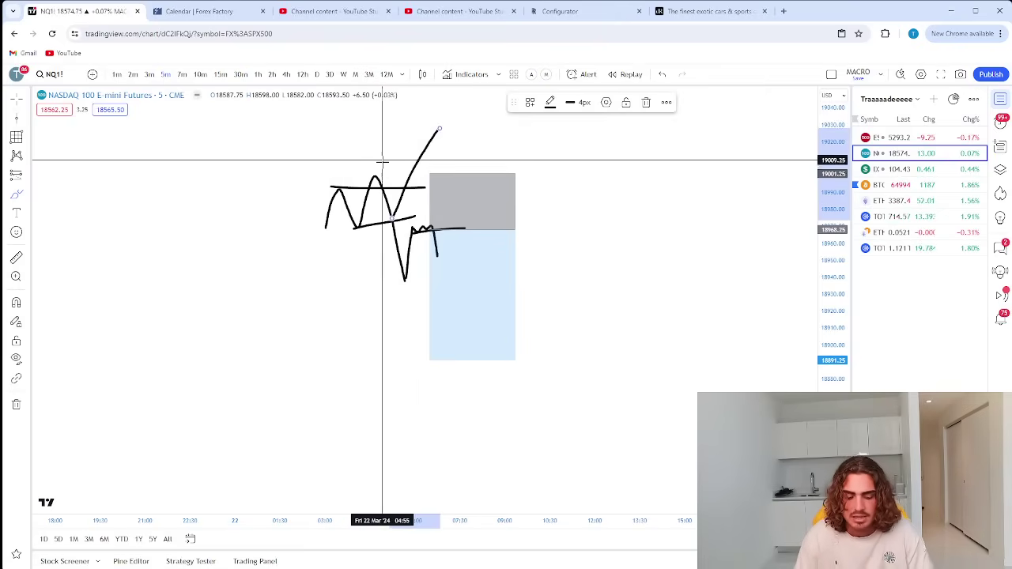
pyautogui.moveTo(385, 168); pyautogui.dragTo(389, 172)
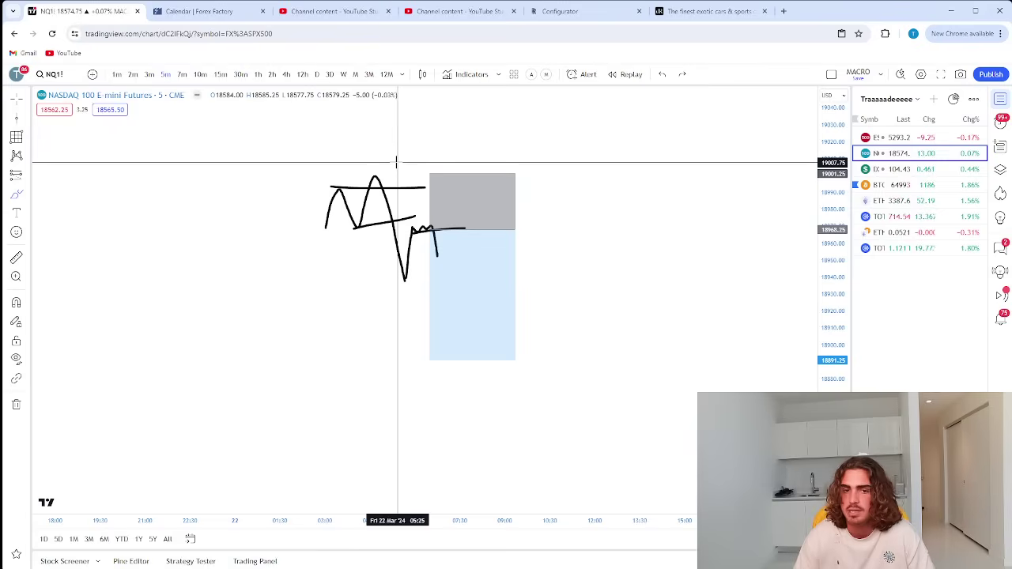
# Brush a longer upward path from the support line and undo it, then brush a short line above the higher peak and delete it
pyautogui.moveTo(393, 219); pyautogui.dragTo(472, 101)
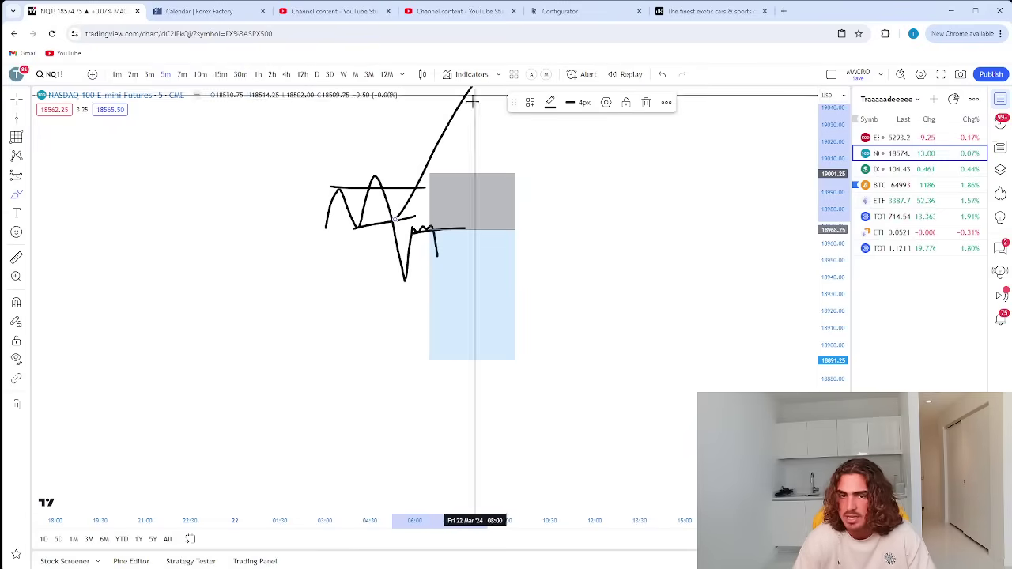
pyautogui.hotkey('ctrl', 'z')
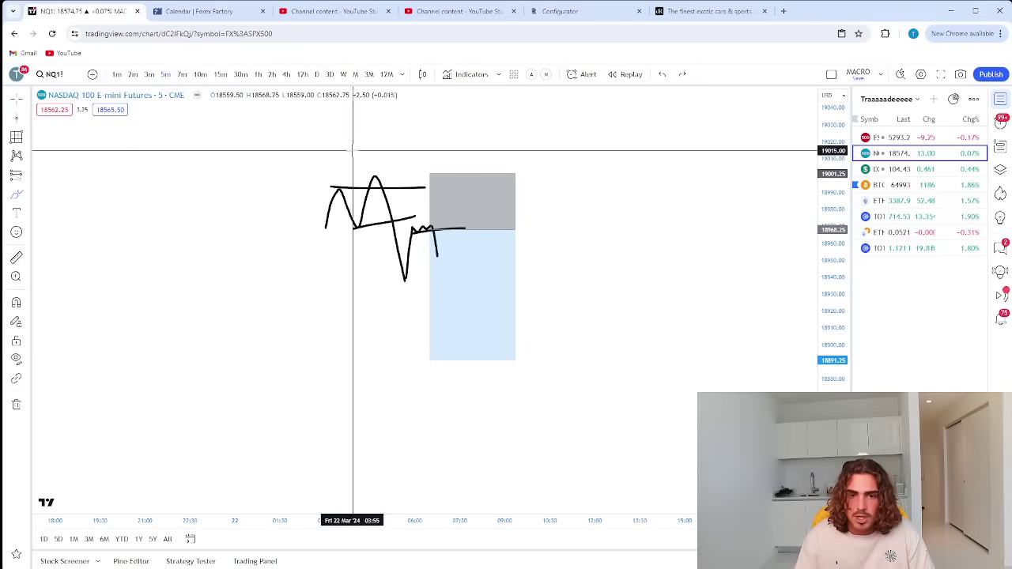
pyautogui.moveTo(364, 171); pyautogui.dragTo(388, 171)
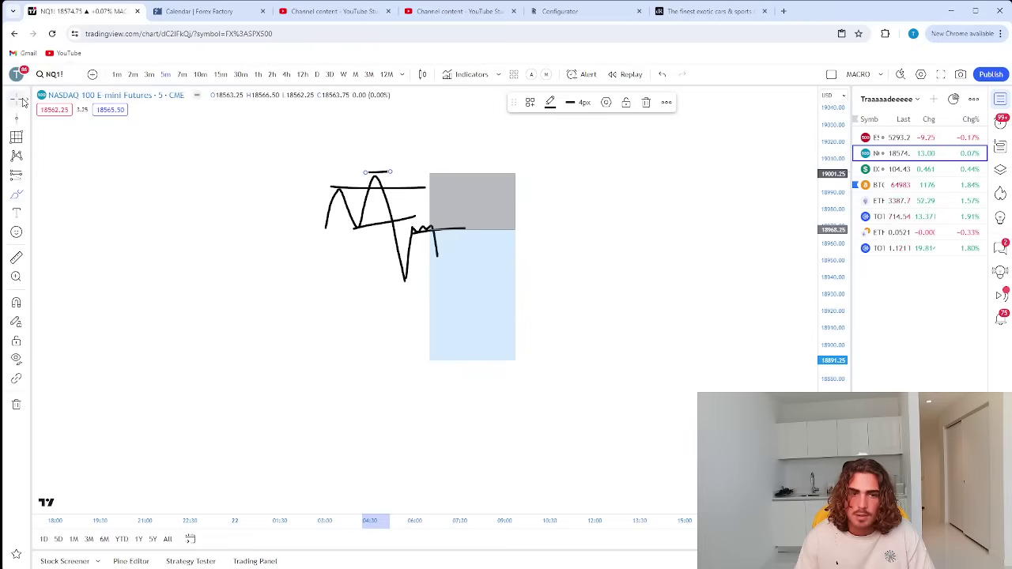
pyautogui.press('Delete')
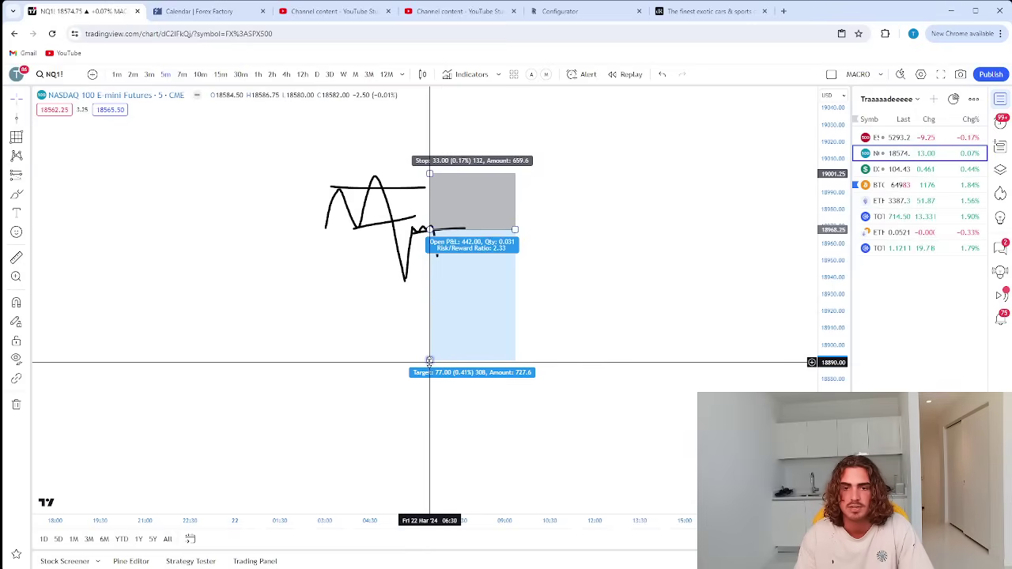
# Extend the short position's target to 18872.50 and tighten its stop to 18980.75
pyautogui.moveTo(429, 362)
pyautogui.mouseDown()
pyautogui.moveTo(444, 242)
pyautogui.moveTo(441, 260)
pyautogui.mouseUp()
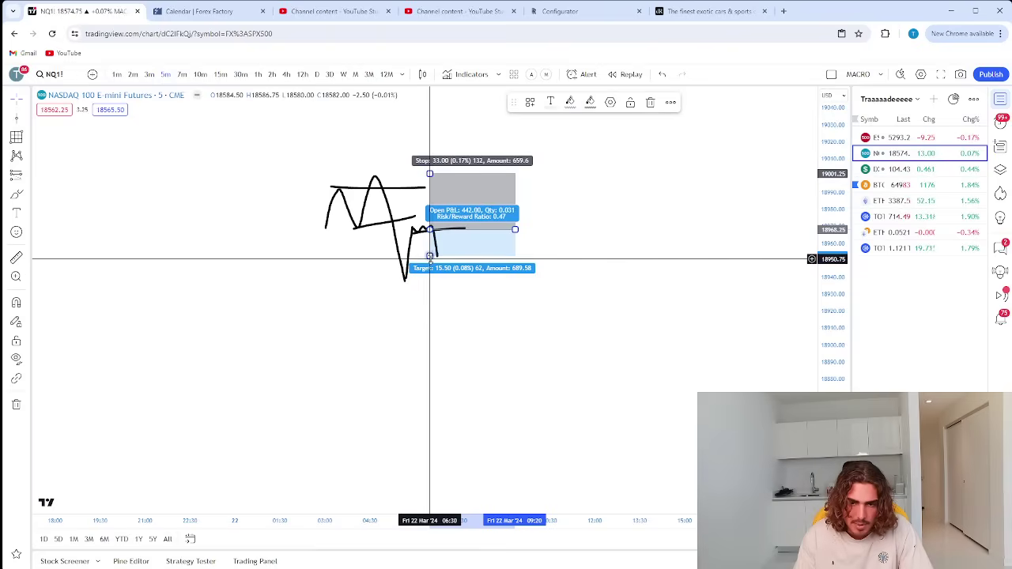
pyautogui.moveTo(429, 255); pyautogui.dragTo(429, 391)
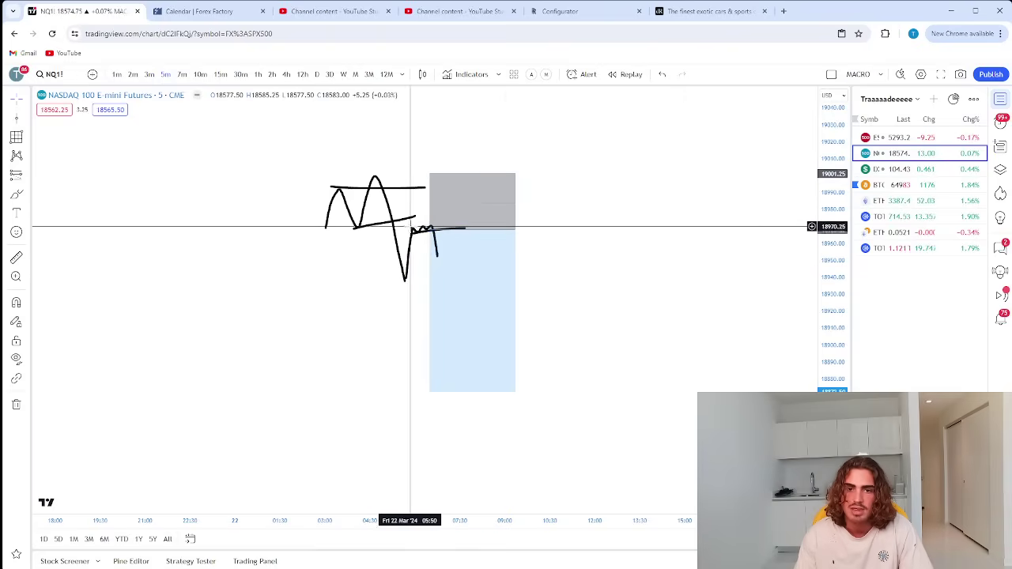
pyautogui.moveTo(429, 173); pyautogui.dragTo(431, 208)
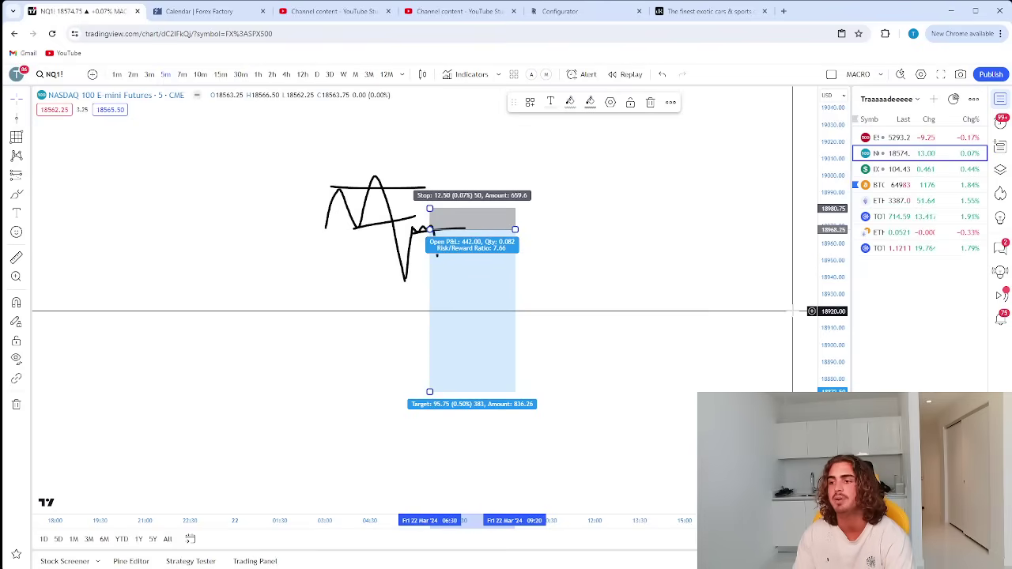
# Brush a pullback peak with a falling path and a mark at the entry, and set the short position's stop to 18980.00
pyautogui.scroll(3, 685, 282)
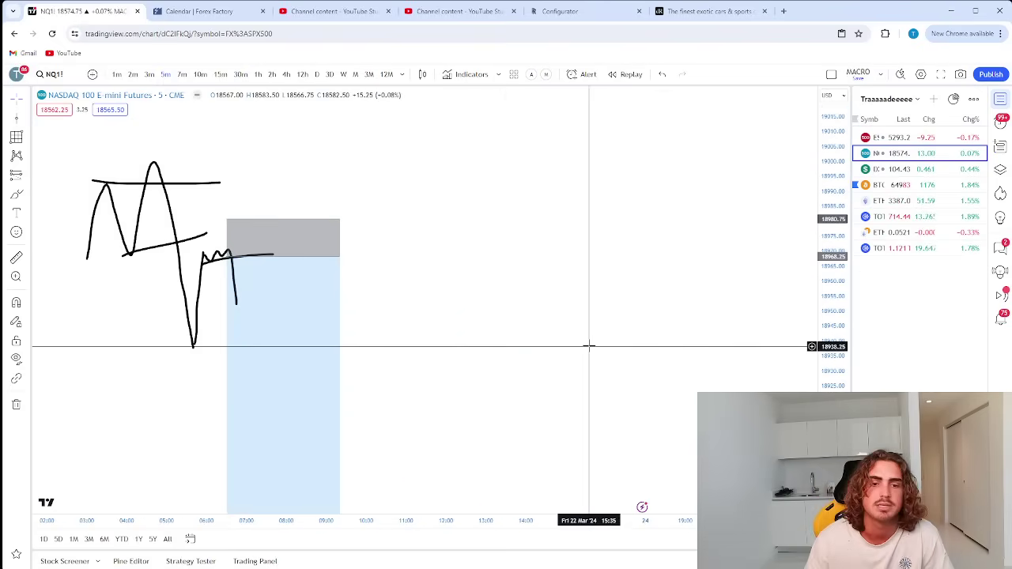
pyautogui.moveTo(552, 297); pyautogui.dragTo(599, 274)
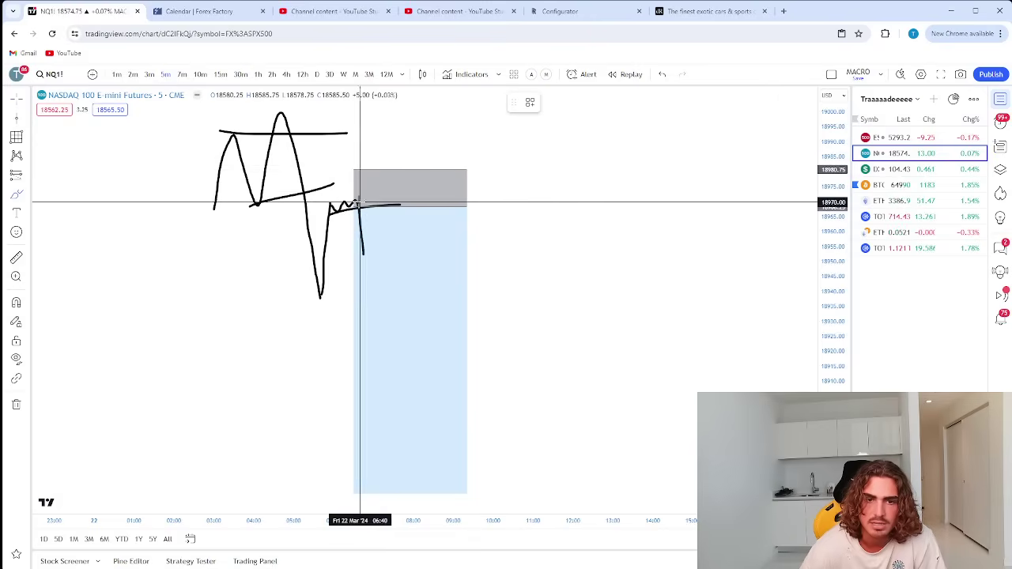
pyautogui.moveTo(323, 212); pyautogui.dragTo(354, 208)
pyautogui.moveTo(363, 247); pyautogui.dragTo(382, 299)
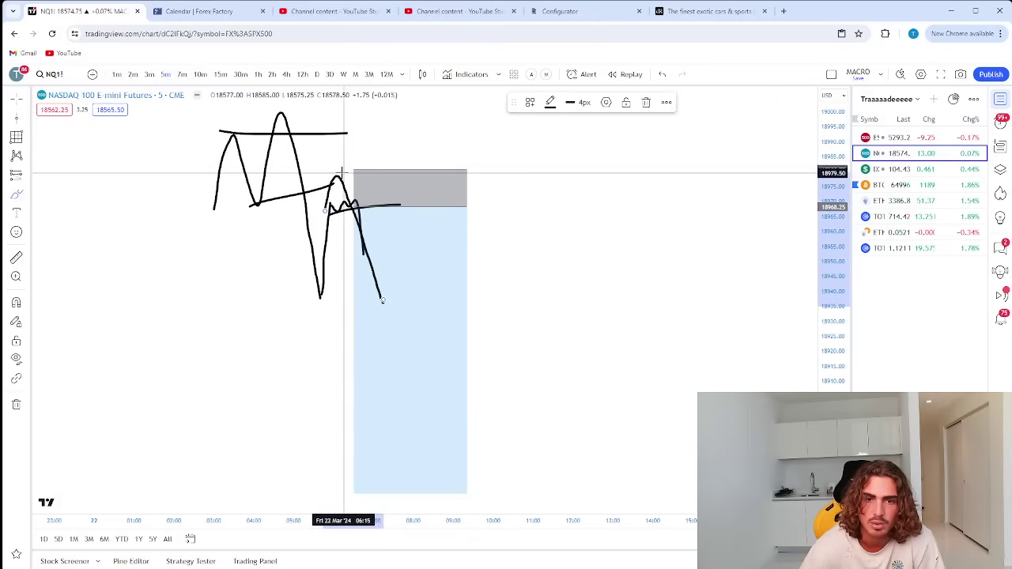
pyautogui.moveTo(373, 207); pyautogui.dragTo(355, 208)
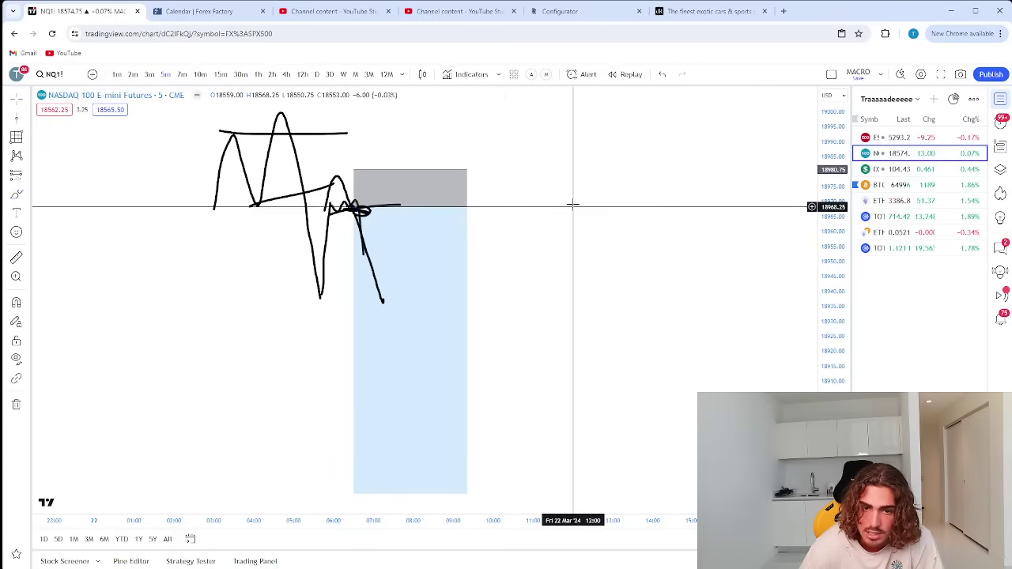
pyautogui.click(348, 173)
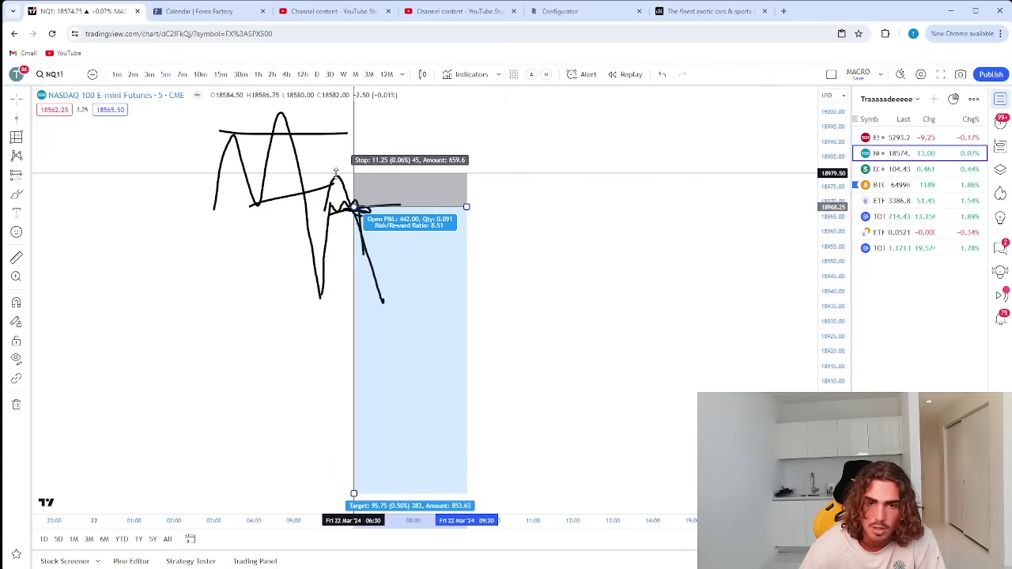
pyautogui.moveTo(335, 172); pyautogui.dragTo(335, 171)
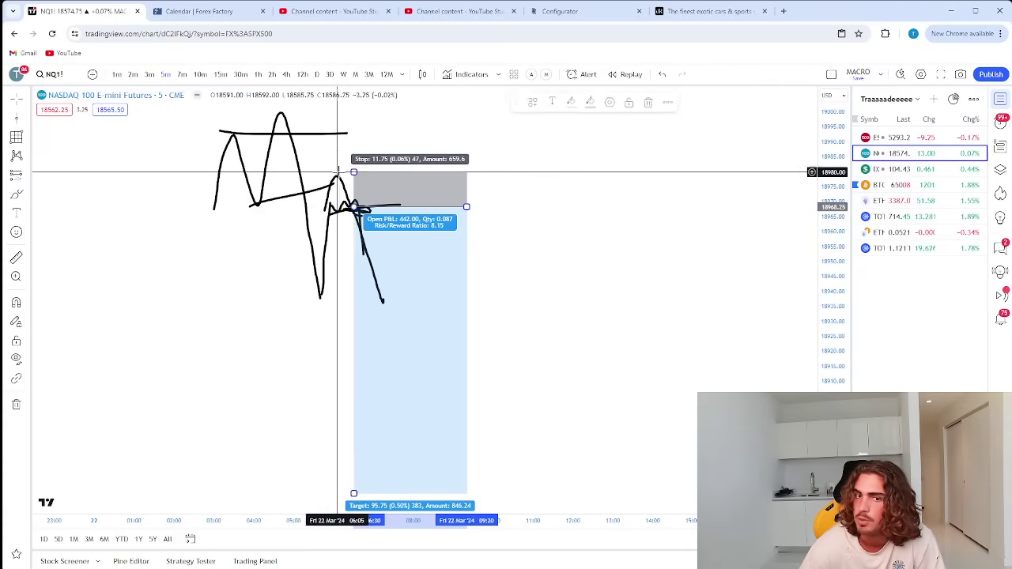
# Brush trial price paths rising past the stop and falling from the entry, plus an arc over the higher peak, and undo them
pyautogui.moveTo(628, 278)
pyautogui.mouseDown()
pyautogui.moveTo(719, 262)
pyautogui.moveTo(662, 355)
pyautogui.moveTo(689, 242)
pyautogui.mouseUp()
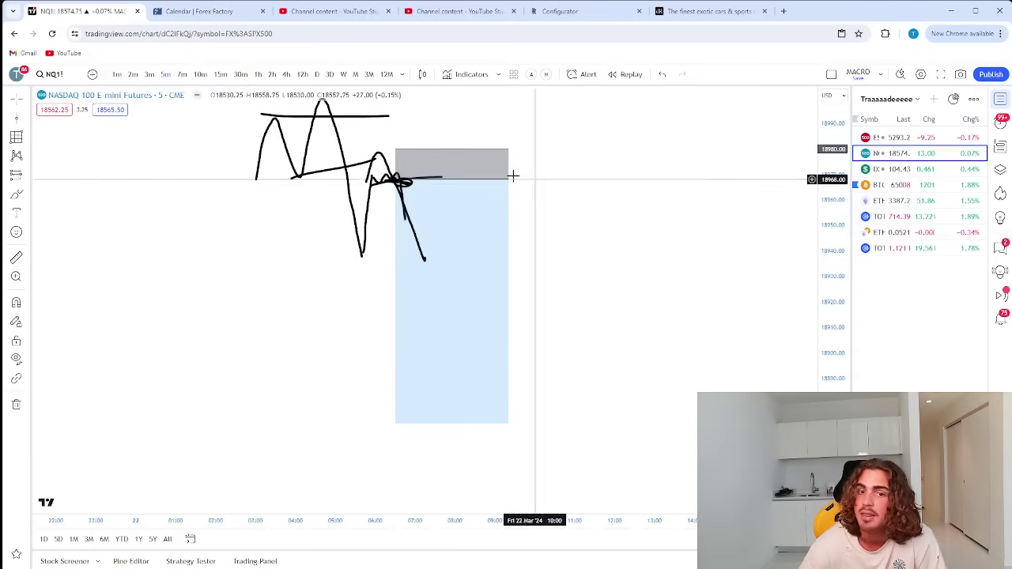
pyautogui.moveTo(593, 200); pyautogui.dragTo(599, 264)
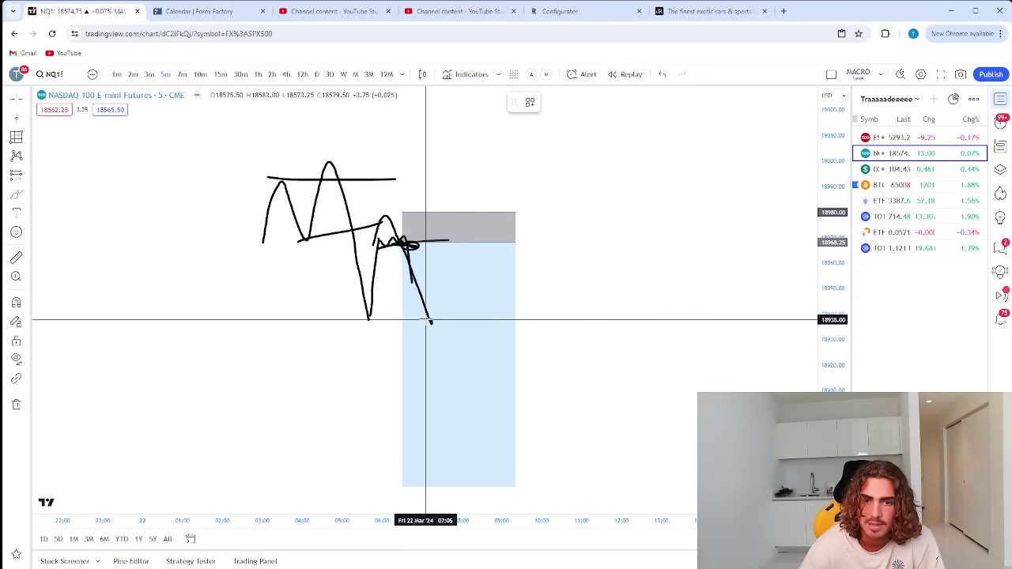
pyautogui.moveTo(452, 202); pyautogui.dragTo(430, 320)
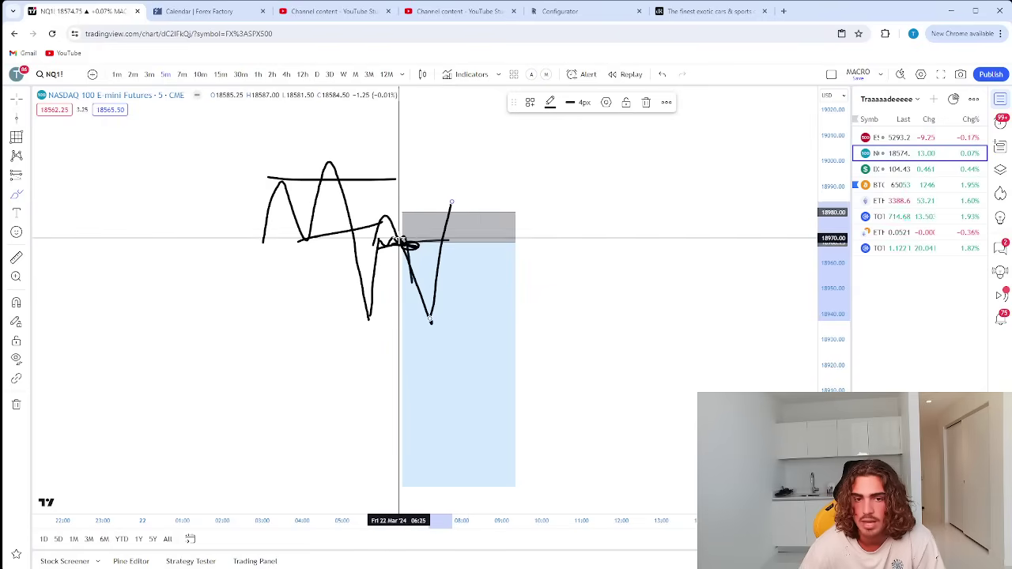
pyautogui.moveTo(399, 237); pyautogui.dragTo(451, 361)
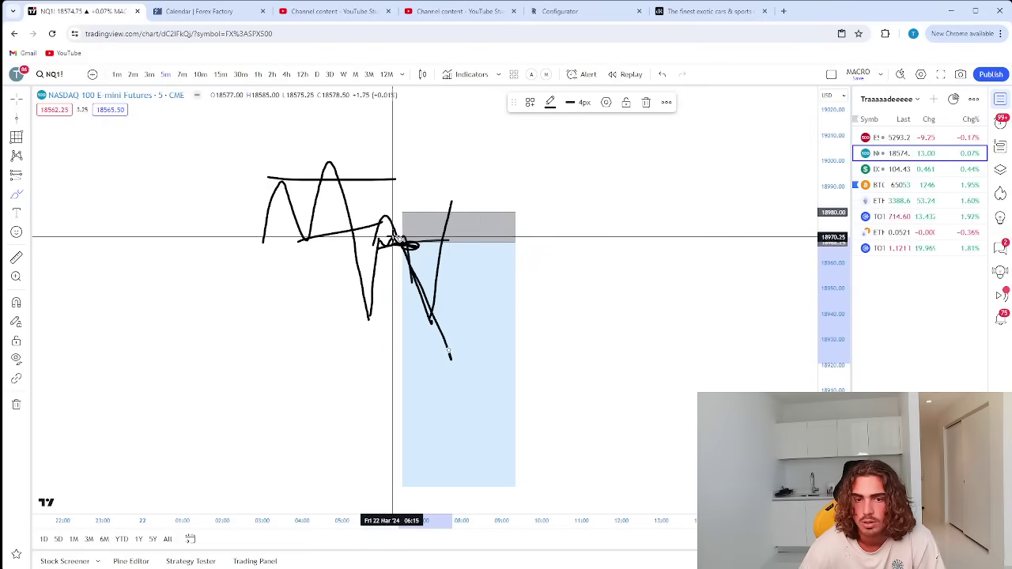
pyautogui.moveTo(396, 235)
pyautogui.mouseDown()
pyautogui.moveTo(440, 335)
pyautogui.moveTo(431, 300)
pyautogui.moveTo(468, 170)
pyautogui.mouseUp()
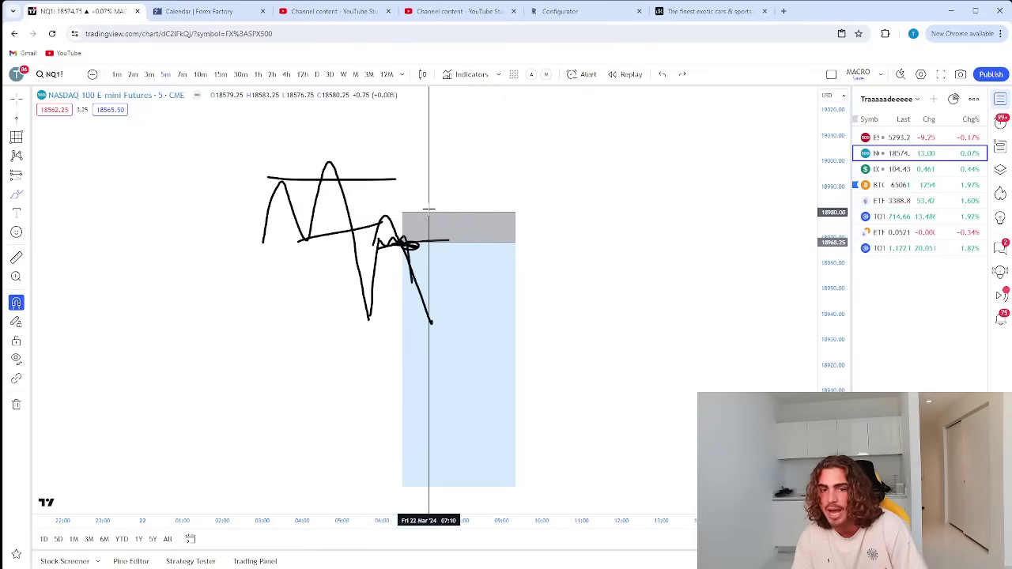
pyautogui.moveTo(393, 122); pyautogui.dragTo(340, 140)
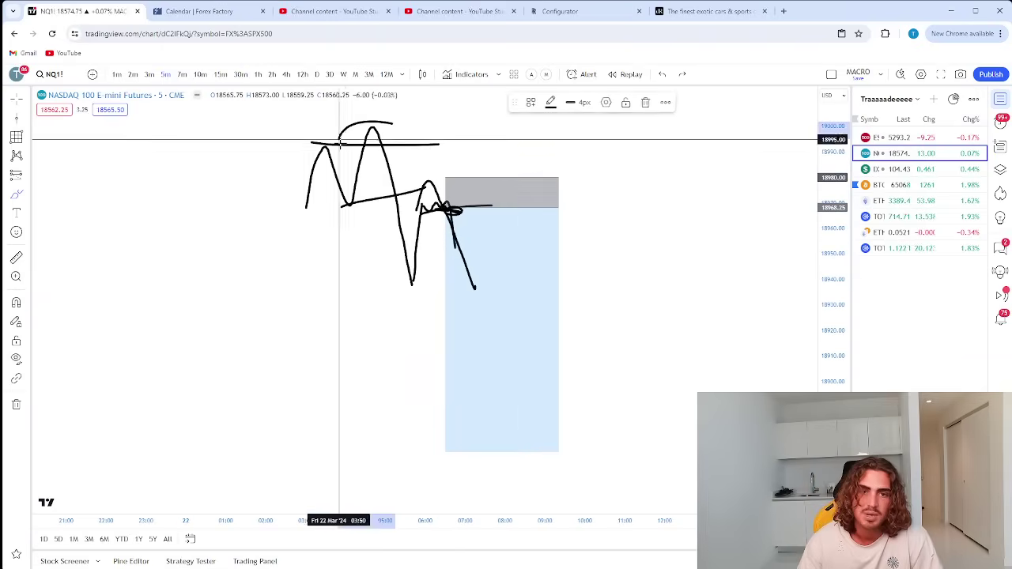
pyautogui.hotkey('ctrl', 'z')
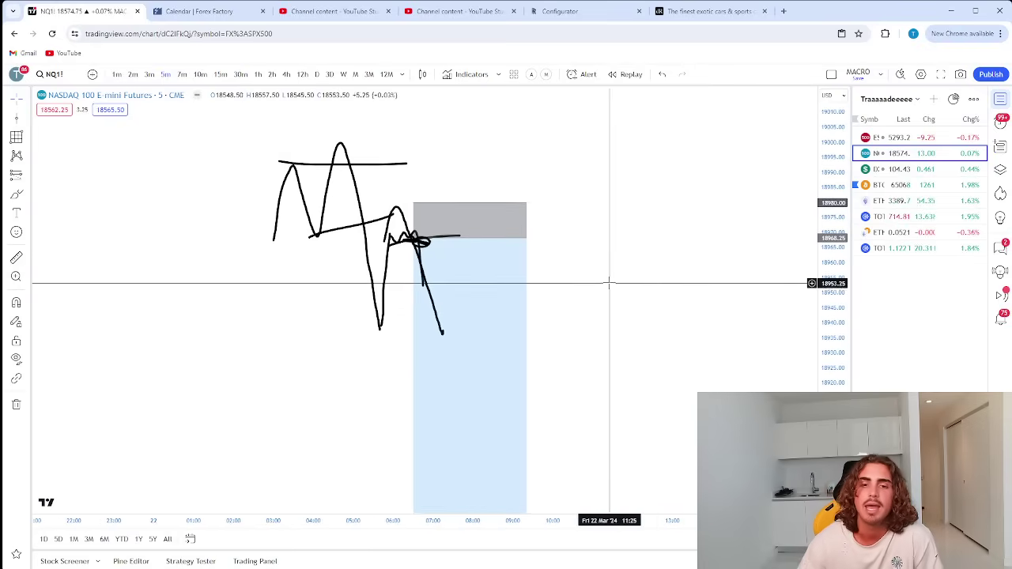
# Delete the brushed mark at the entry and shorten the short position's target to 18953.75
pyautogui.click(420, 241)
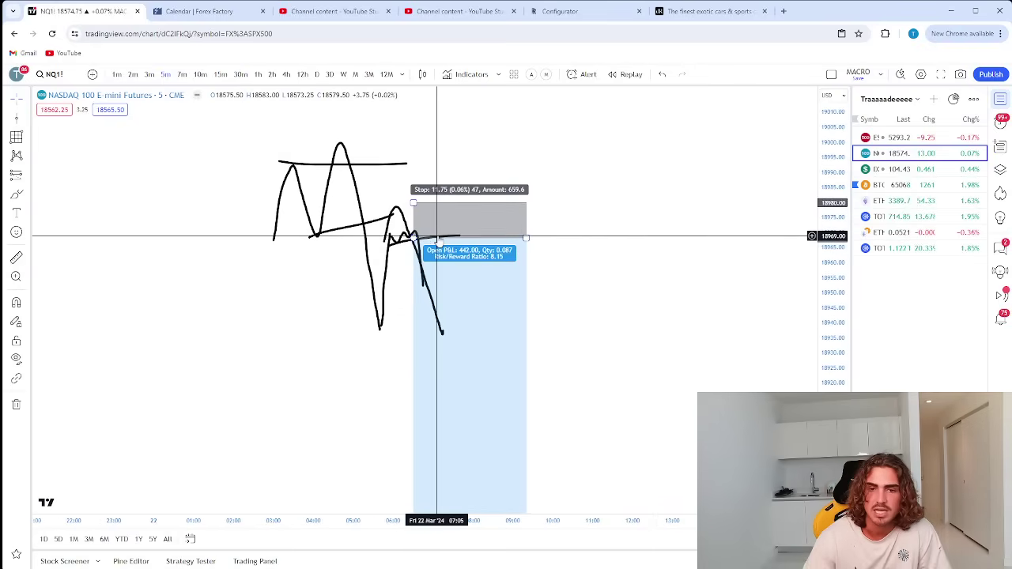
pyautogui.scroll(-3, 748, 222)
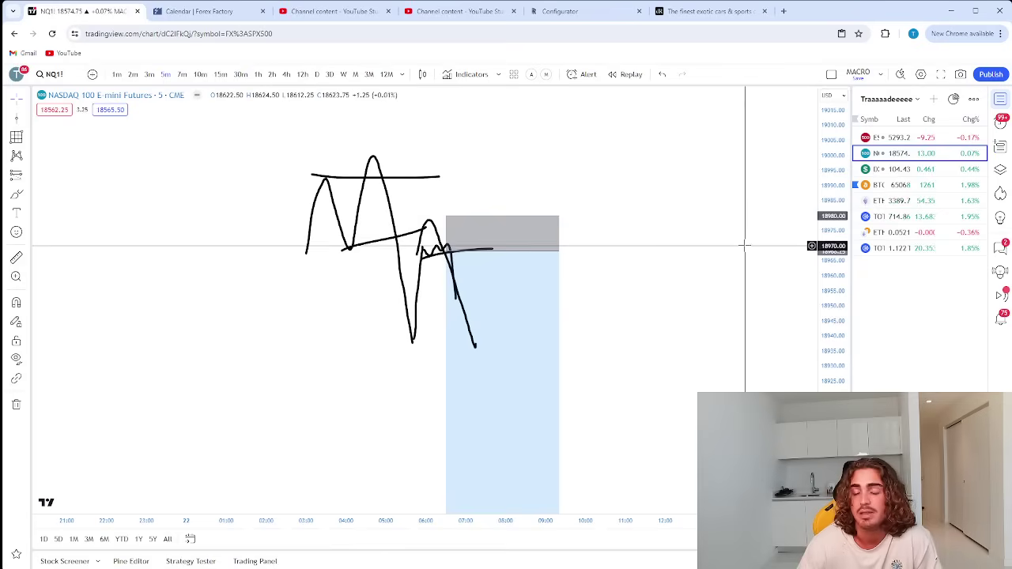
pyautogui.click(464, 372)
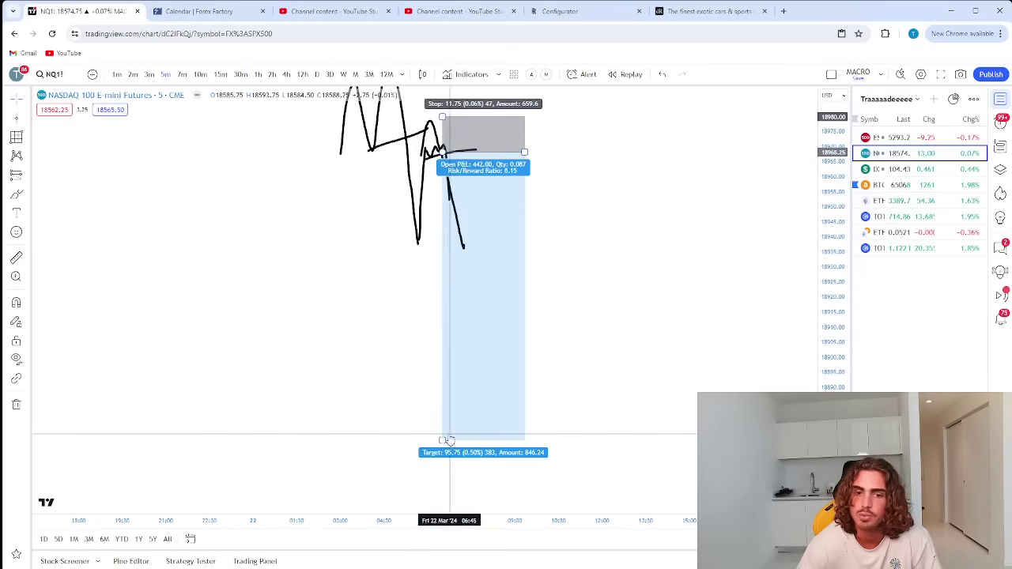
pyautogui.moveTo(604, 224); pyautogui.dragTo(638, 287)
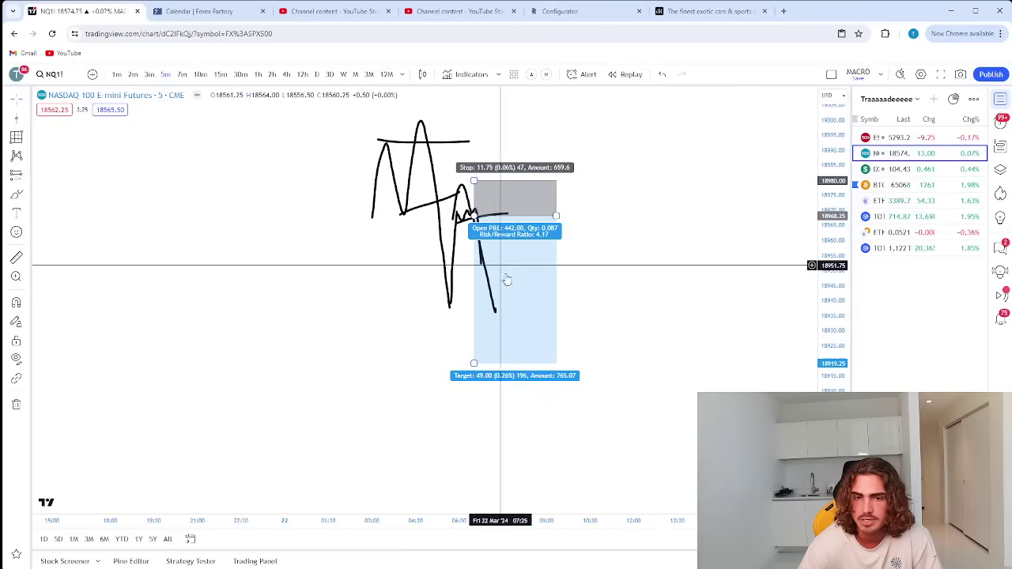
pyautogui.moveTo(467, 364); pyautogui.dragTo(465, 259)
# Raise the short position's stop to 19000.25 above the higher peak, and bring it back to 18980.50
pyautogui.moveTo(475, 178); pyautogui.dragTo(486, 118)
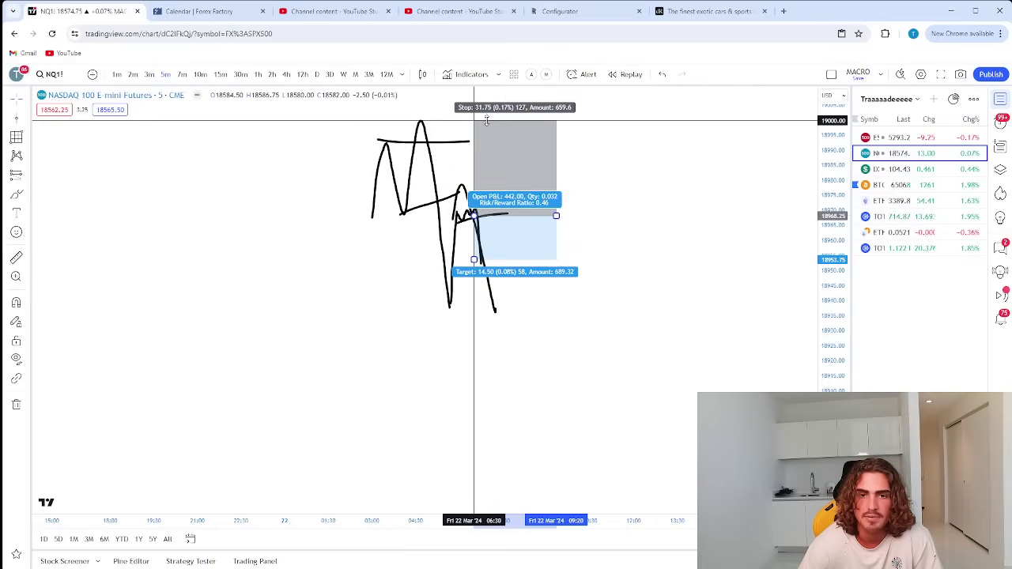
pyautogui.moveTo(648, 145); pyautogui.dragTo(651, 158)
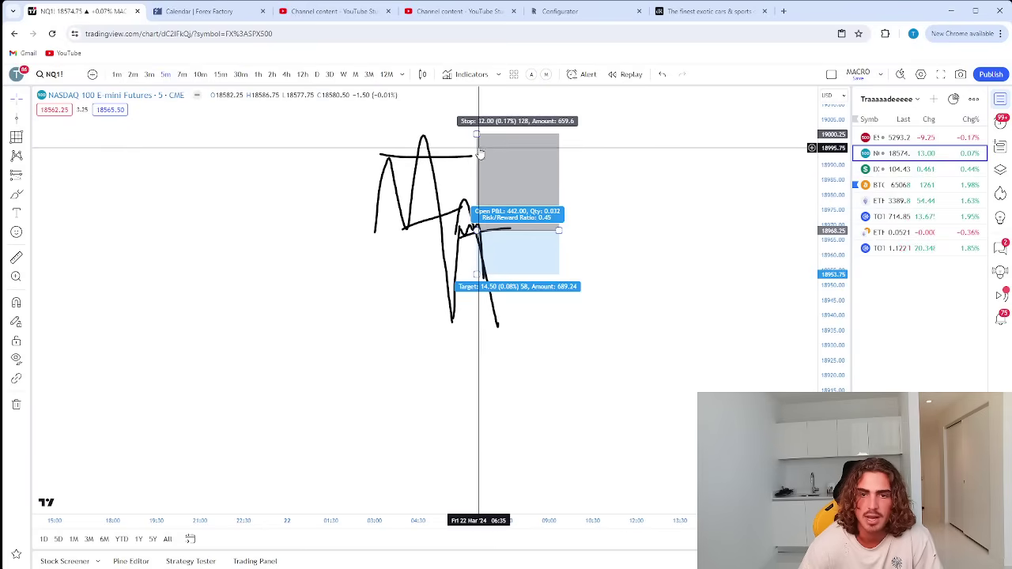
pyautogui.moveTo(476, 133); pyautogui.dragTo(478, 199)
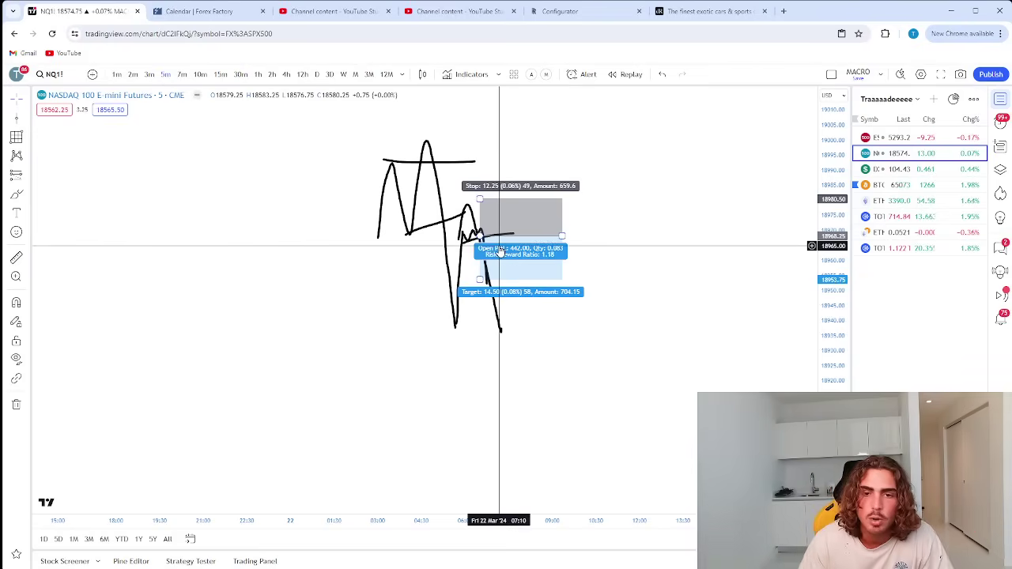
# Delete the pullback strokes and the short position, and remove all remaining drawings from the chart
pyautogui.click(507, 283)
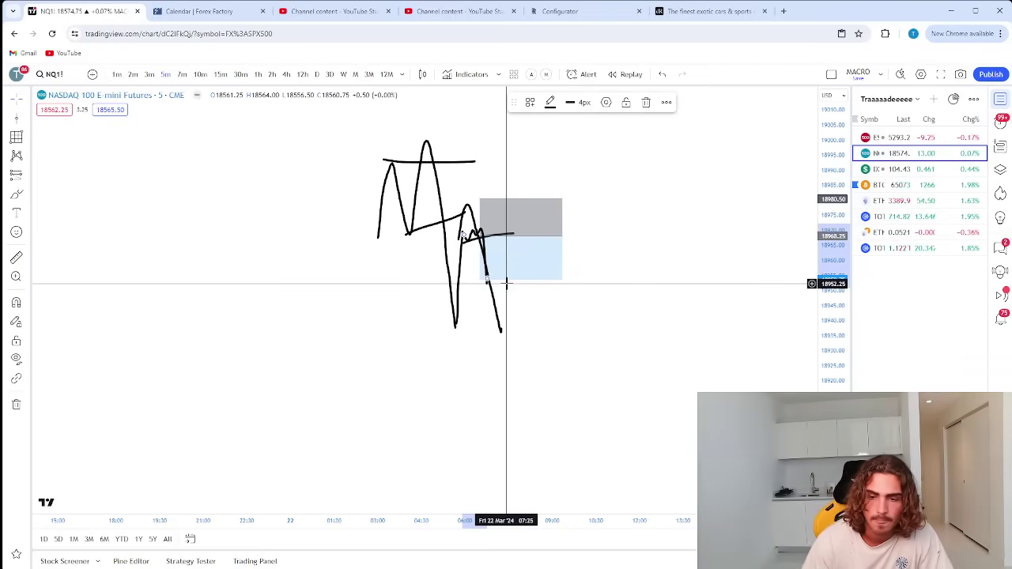
pyautogui.click(464, 237)
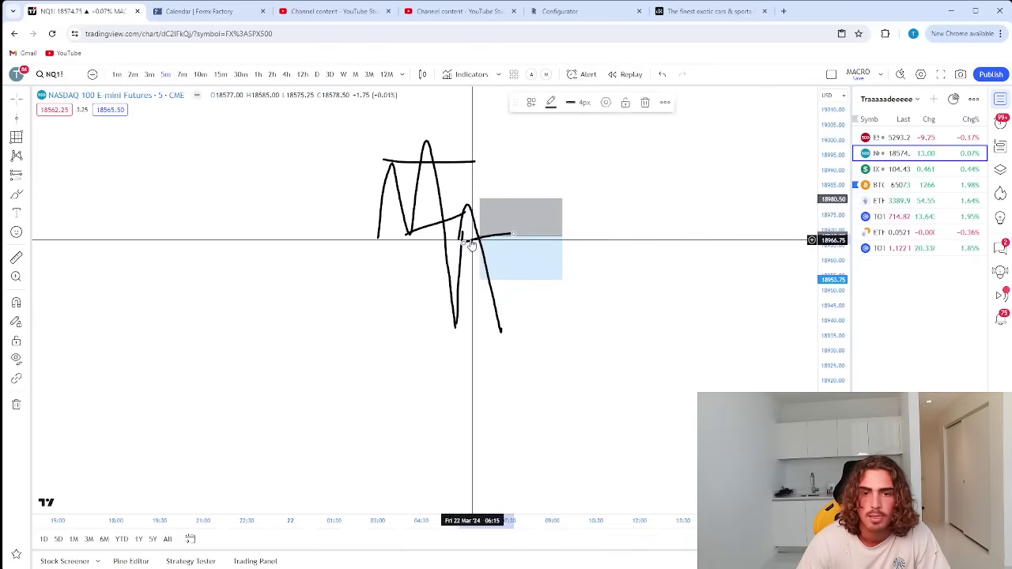
pyautogui.click(497, 320)
pyautogui.press('Delete')
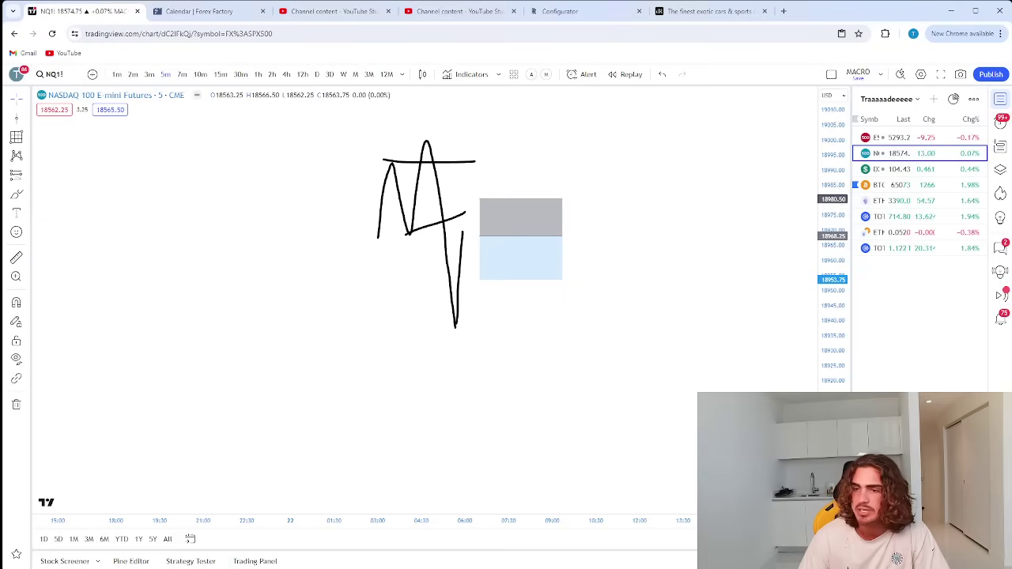
pyautogui.click(510, 245)
pyautogui.press('Delete')
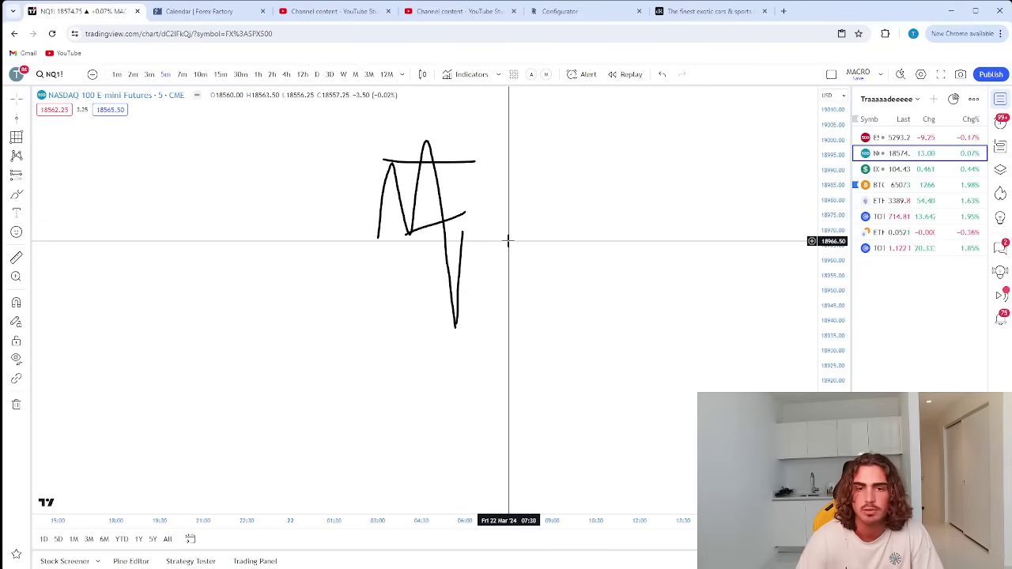
pyautogui.rightClick(502, 156)
pyautogui.click(584, 375)
# Brush a new peak with a short line just above it, and try a rising path from its right side past that line
pyautogui.moveTo(585, 376); pyautogui.dragTo(439, 324)
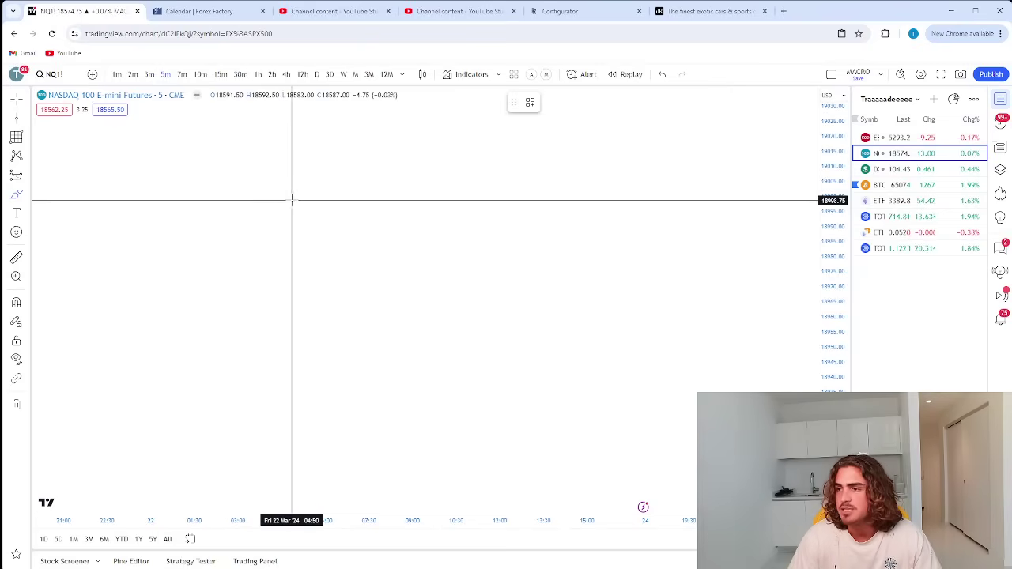
pyautogui.moveTo(259, 180)
pyautogui.mouseDown()
pyautogui.moveTo(268, 158)
pyautogui.moveTo(298, 172)
pyautogui.mouseUp()
pyautogui.moveTo(250, 147); pyautogui.dragTo(299, 144)
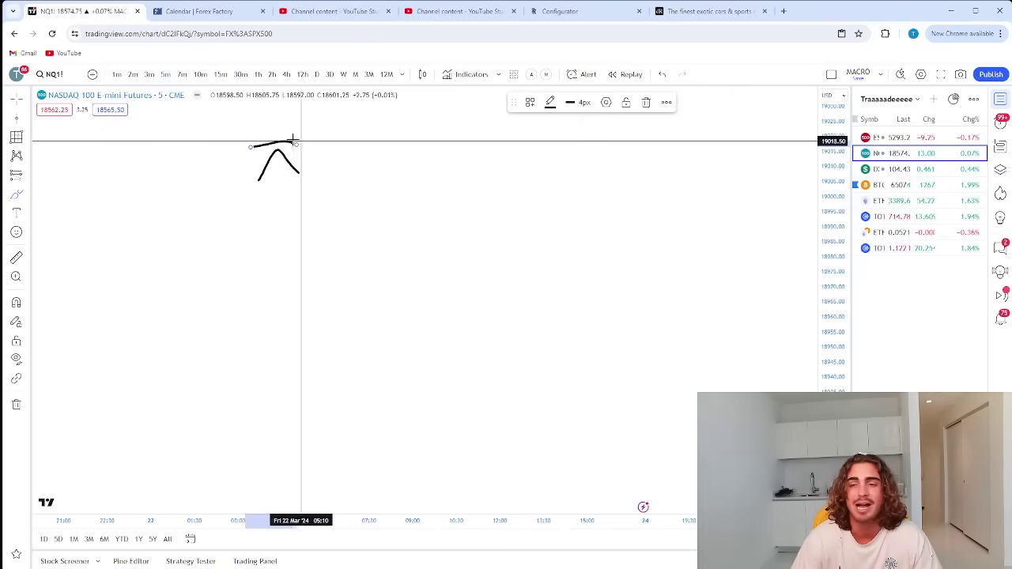
pyautogui.moveTo(300, 174); pyautogui.dragTo(322, 132)
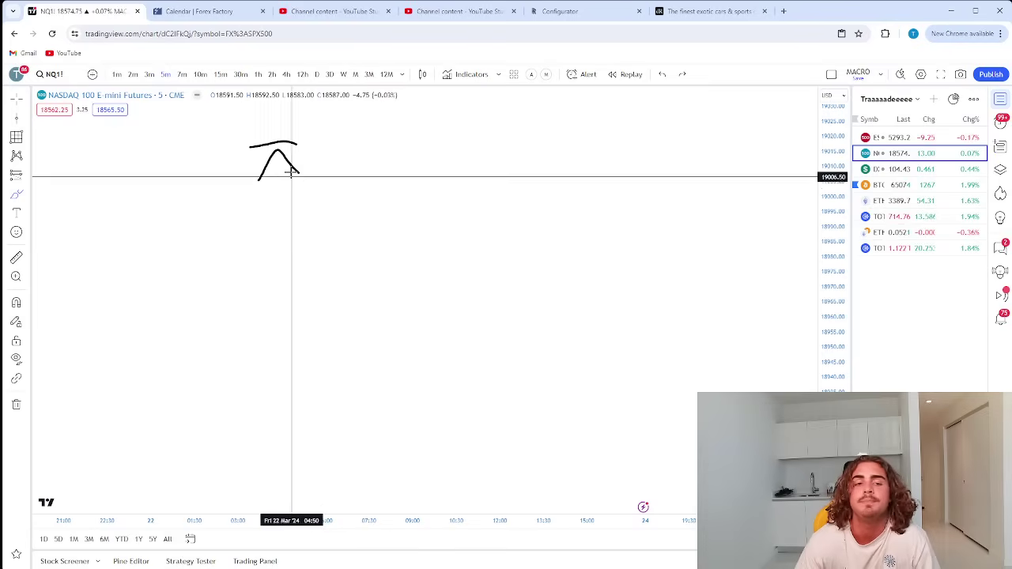
# Brush a steep drop from the peak to about 18980, two short horizontal levels across it, and a small pullback turning down
pyautogui.moveTo(296, 173); pyautogui.dragTo(301, 253)
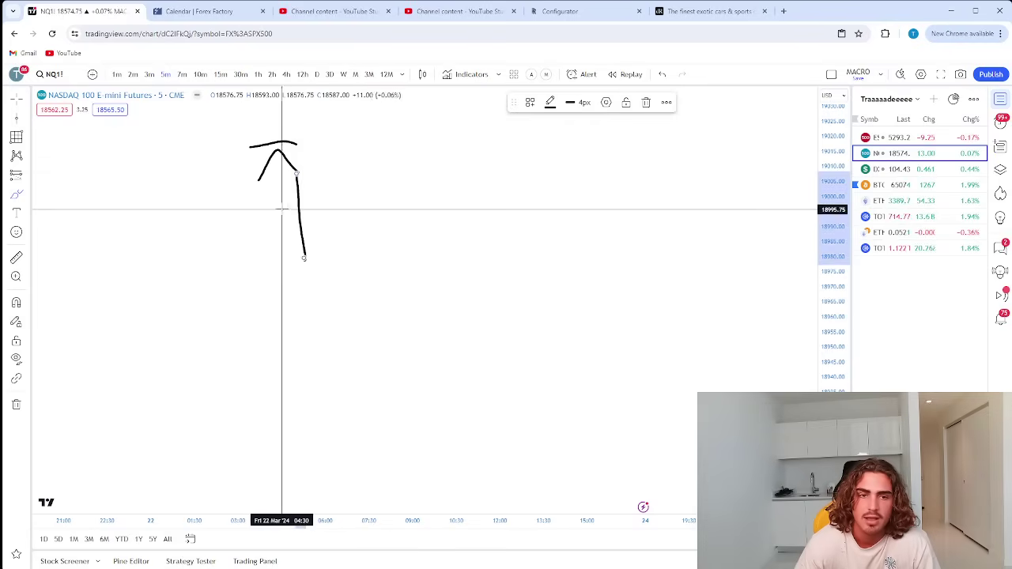
pyautogui.moveTo(283, 207); pyautogui.dragTo(335, 204)
pyautogui.moveTo(278, 229)
pyautogui.mouseDown()
pyautogui.moveTo(330, 227)
pyautogui.moveTo(321, 219)
pyautogui.moveTo(340, 250)
pyautogui.mouseUp()
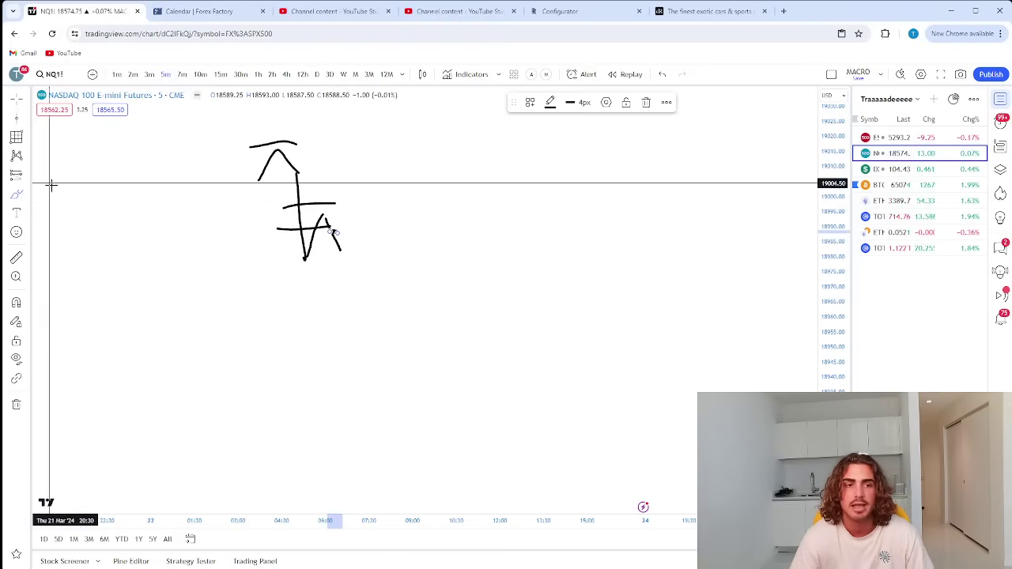
# Place a short position at the new pullback with entry at 18988.25 and stop at 19015.00, and set its target to 18962.00
pyautogui.click(26, 172)
pyautogui.click(342, 230)
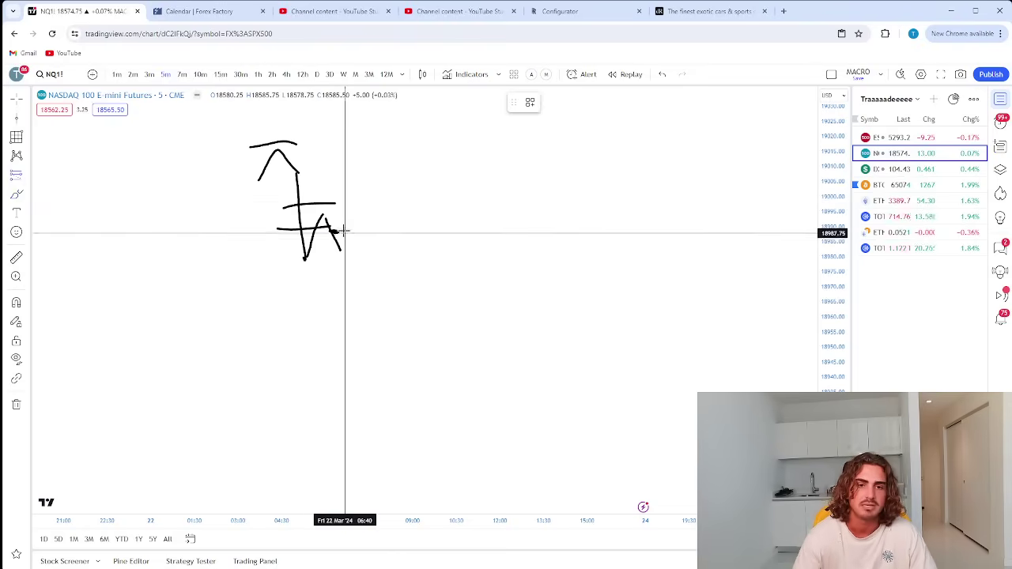
pyautogui.click(339, 231)
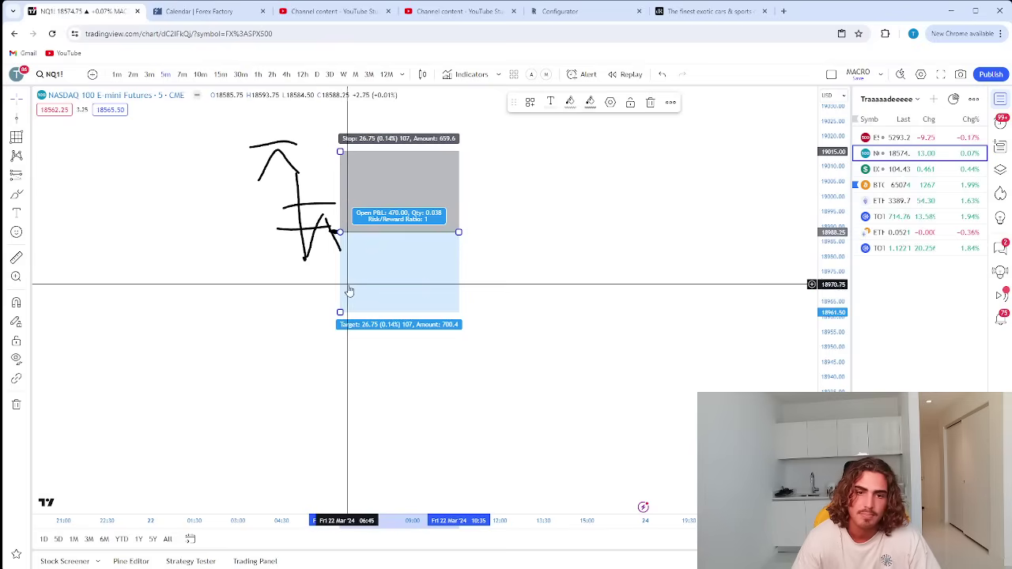
pyautogui.moveTo(339, 313)
pyautogui.mouseDown()
pyautogui.moveTo(340, 247)
pyautogui.moveTo(340, 311)
pyautogui.mouseUp()
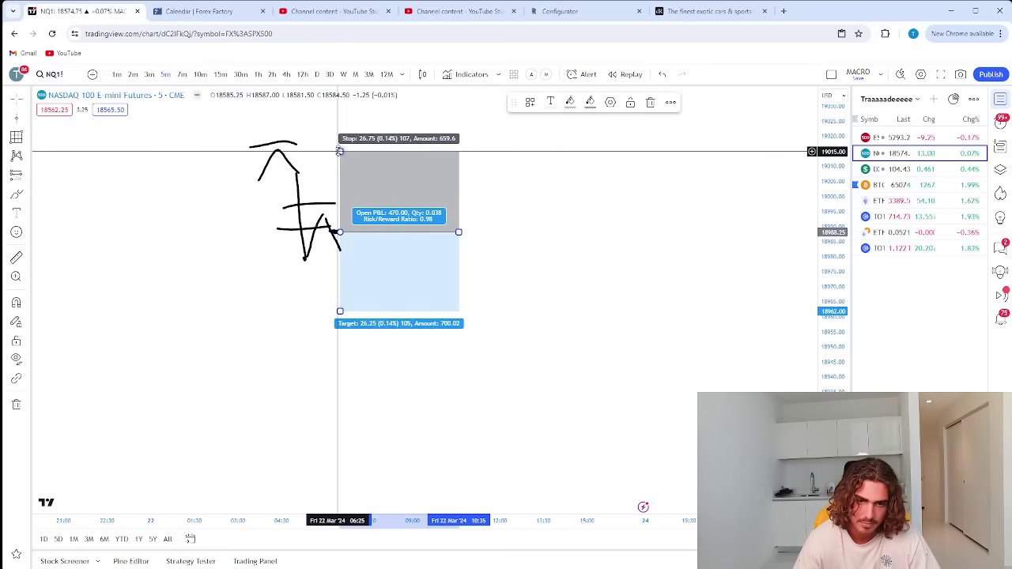
# Tighten the short position's stop to 18995.00, just above the pullback high, and set its target to 18971.50
pyautogui.moveTo(339, 151); pyautogui.dragTo(333, 211)
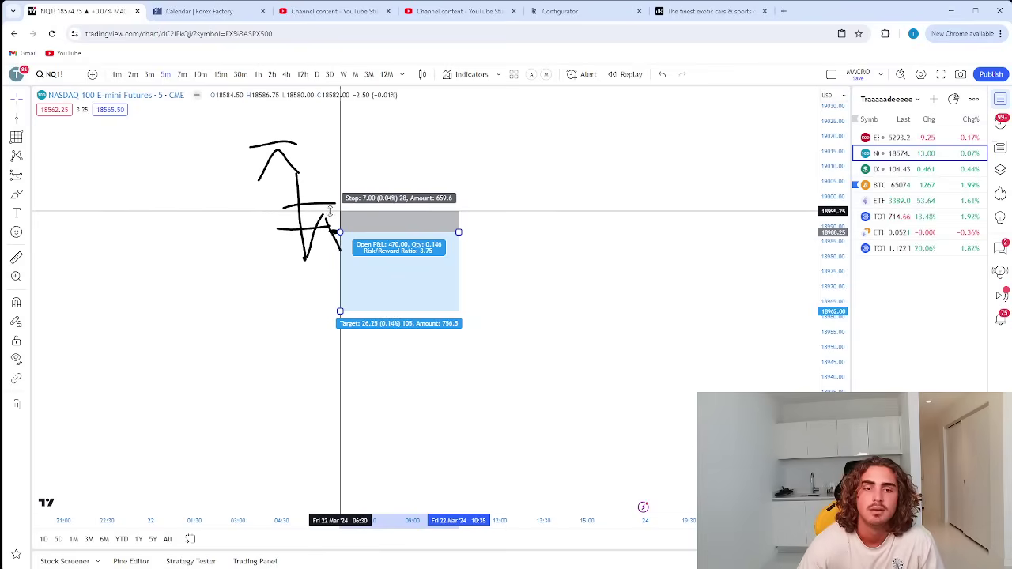
pyautogui.moveTo(340, 311); pyautogui.dragTo(340, 249)
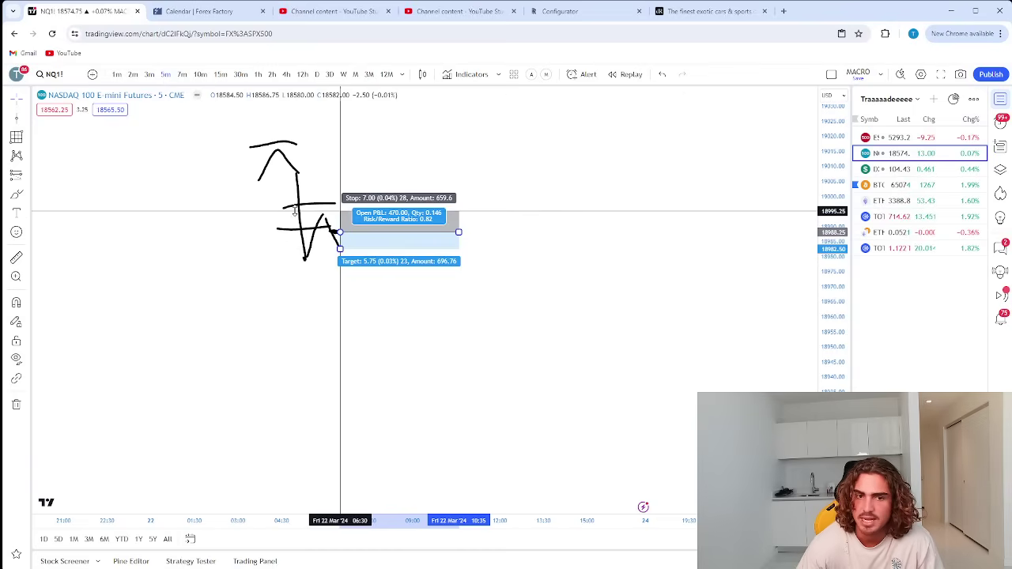
pyautogui.moveTo(316, 211); pyautogui.dragTo(313, 213)
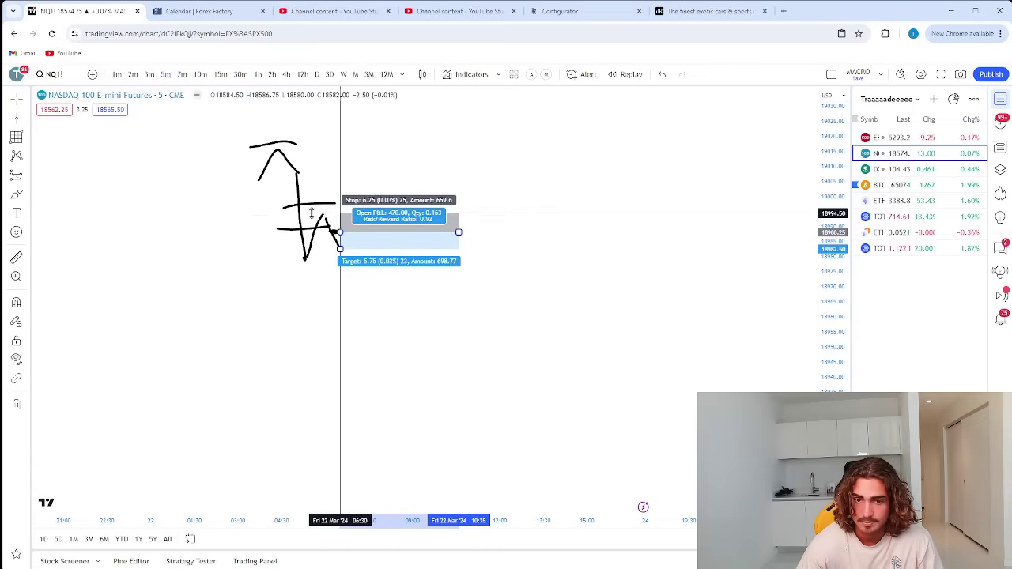
pyautogui.moveTo(340, 248); pyautogui.dragTo(341, 281)
pyautogui.moveTo(324, 214); pyautogui.dragTo(321, 211)
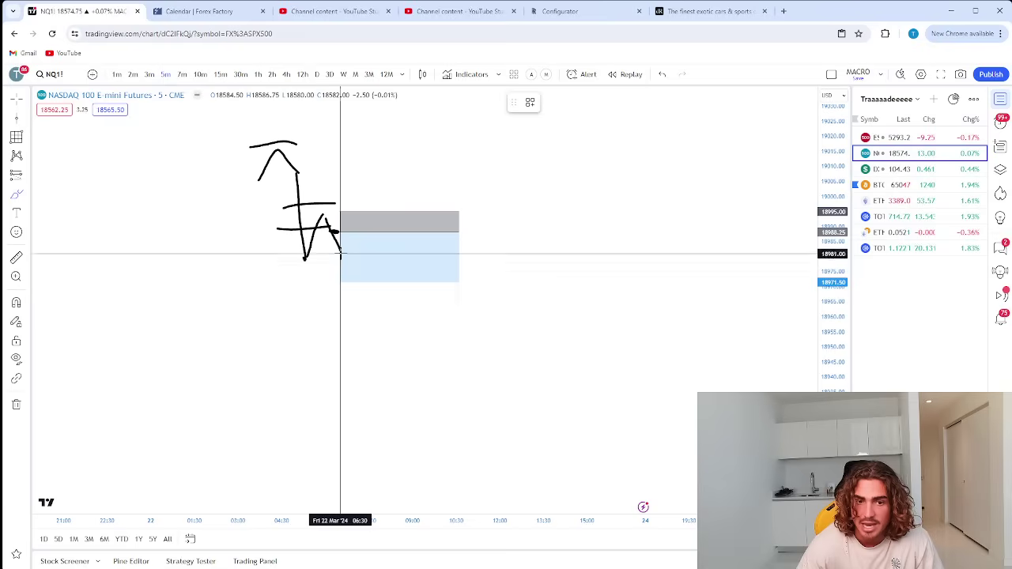
# Try a rising path from the pullback's end through the stop level, and raise the short position's stop to 19000.75
pyautogui.moveTo(339, 253); pyautogui.dragTo(368, 174)
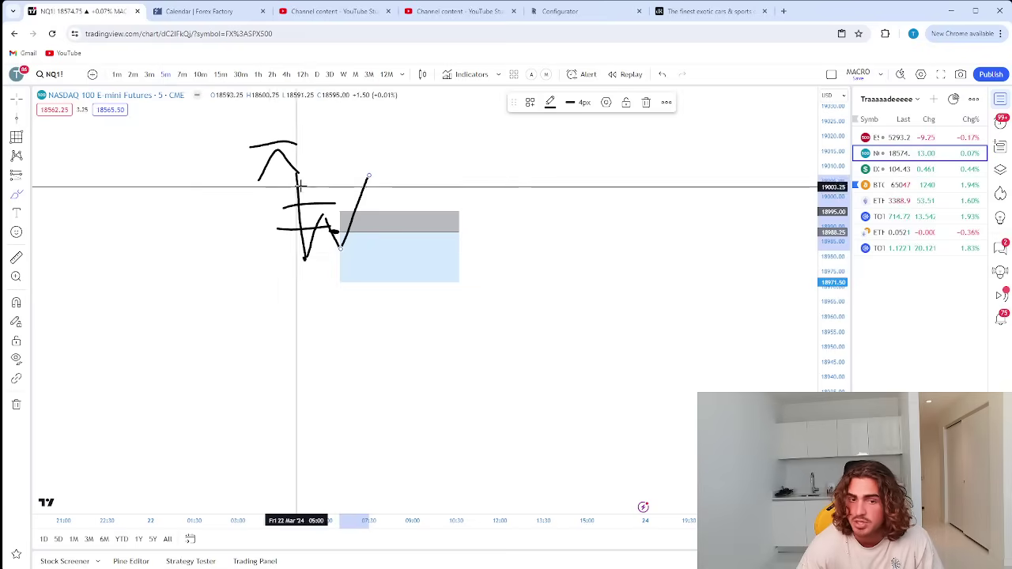
pyautogui.press('Delete')
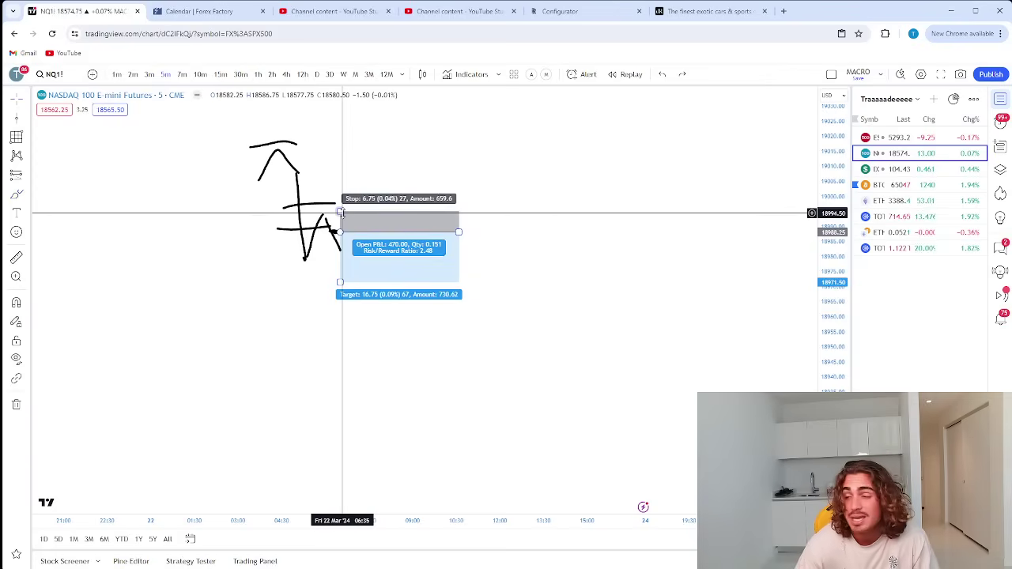
pyautogui.click(340, 212)
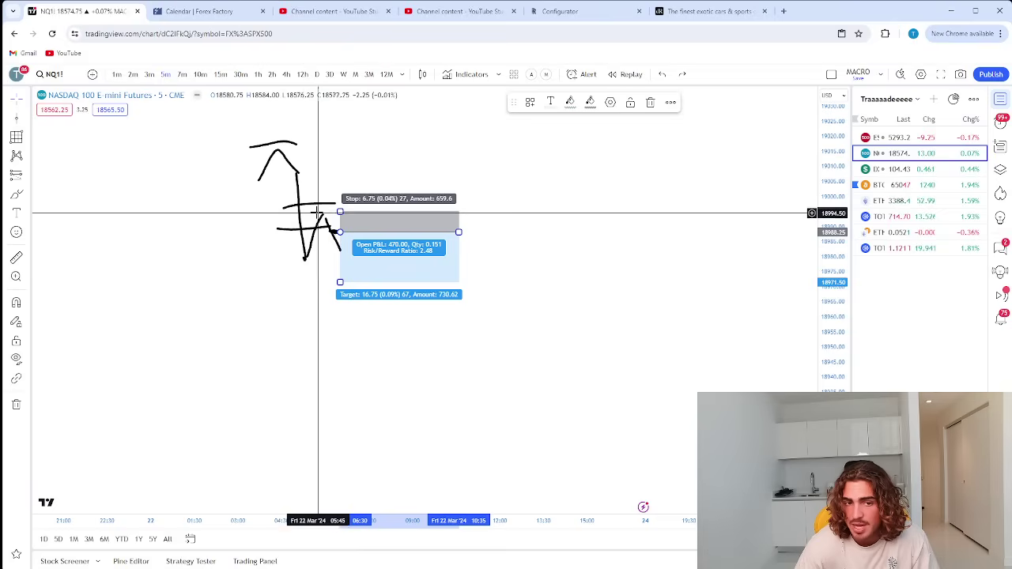
pyautogui.moveTo(340, 212); pyautogui.dragTo(340, 194)
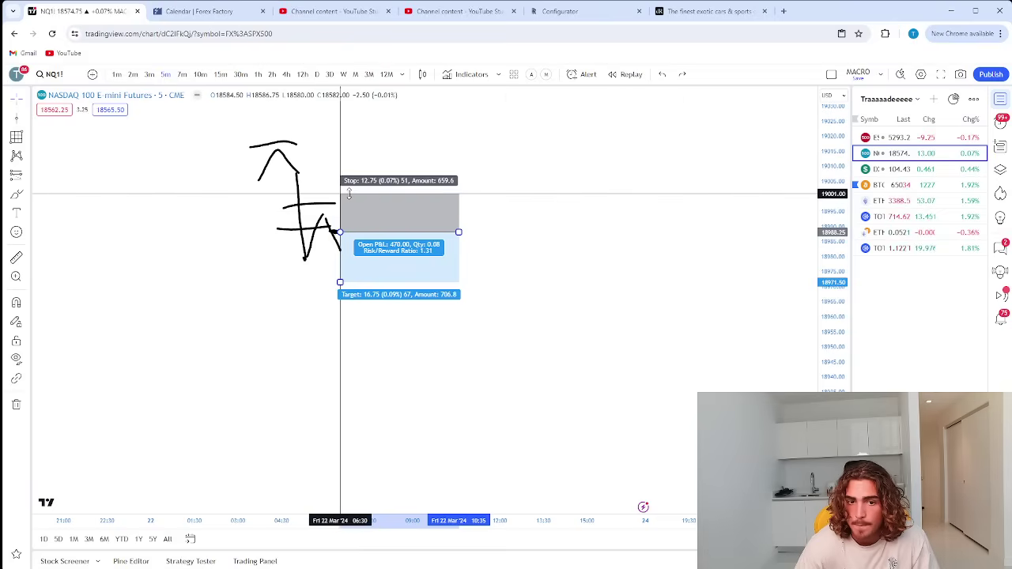
# Brush a path from the pullback's end up into the stop zone and down past the target to about 18958
pyautogui.click(159, 166)
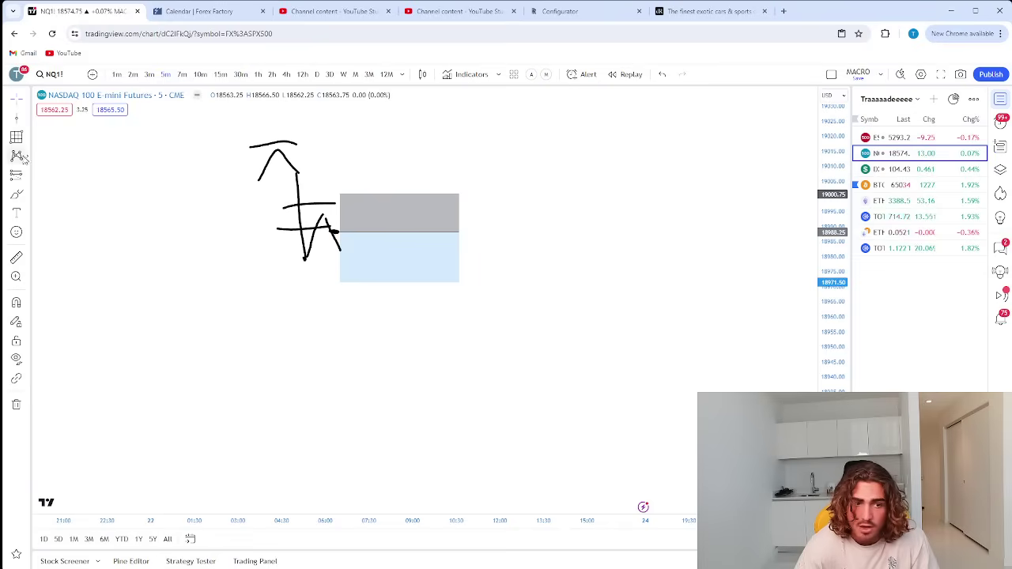
pyautogui.click(16, 198)
pyautogui.moveTo(344, 250)
pyautogui.mouseDown()
pyautogui.moveTo(355, 207)
pyautogui.moveTo(395, 323)
pyautogui.mouseUp()
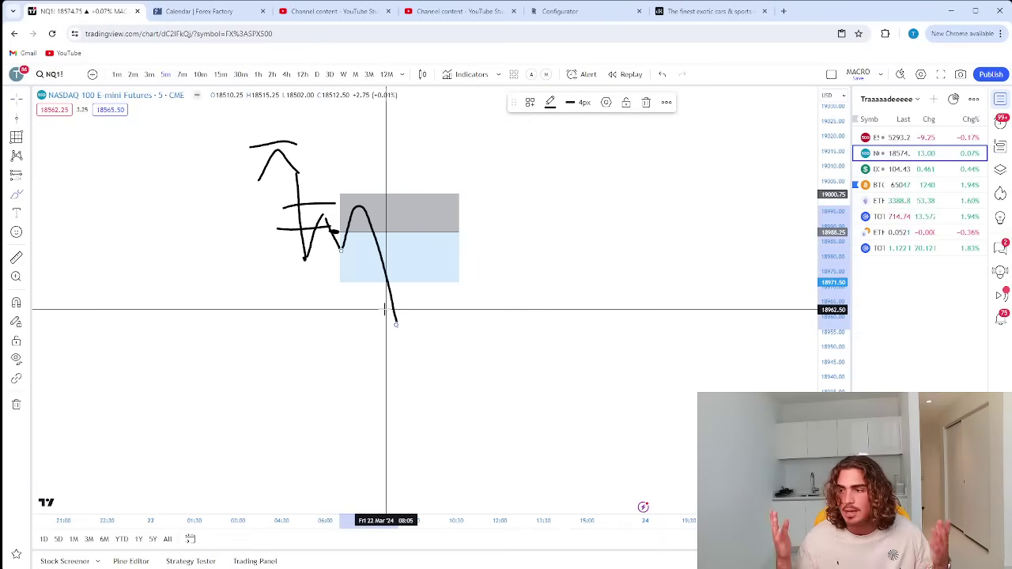
# Undo the brush strokes and the short position until the chart has no drawings
pyautogui.hotkey('ctrl', 'z')
pyautogui.hotkey('ctrl', 'z')
pyautogui.hotkey('ctrl', 'z')
pyautogui.hotkey('ctrl', 'z')
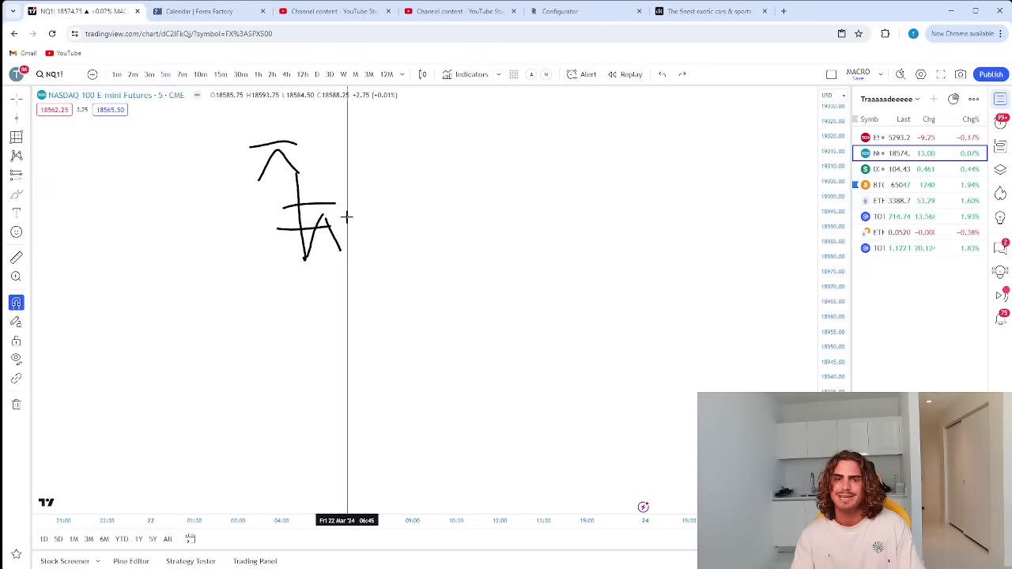
pyautogui.hotkey('ctrl', 'z')
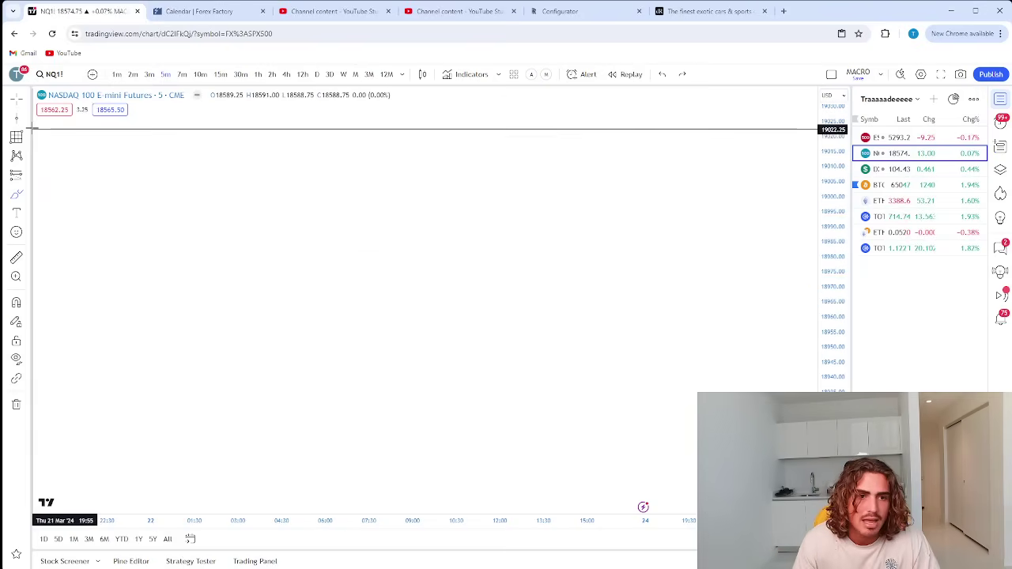
pyautogui.hotkey('ctrl', 'z')
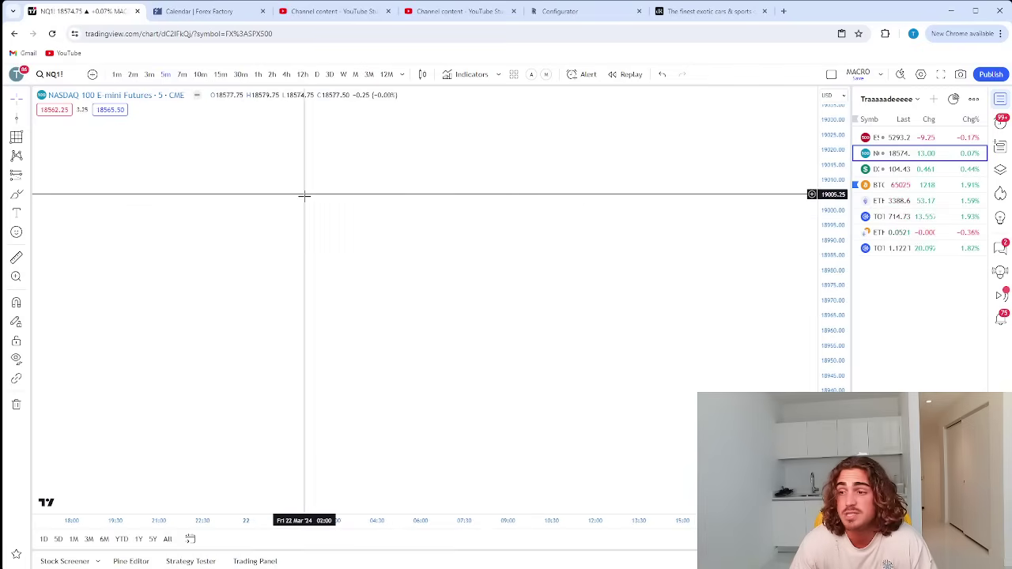
# Brush a wide peak at about 19037 and a smaller, lower one at about 19011, each with a short line above it
pyautogui.moveTo(467, 217); pyautogui.dragTo(331, 266)
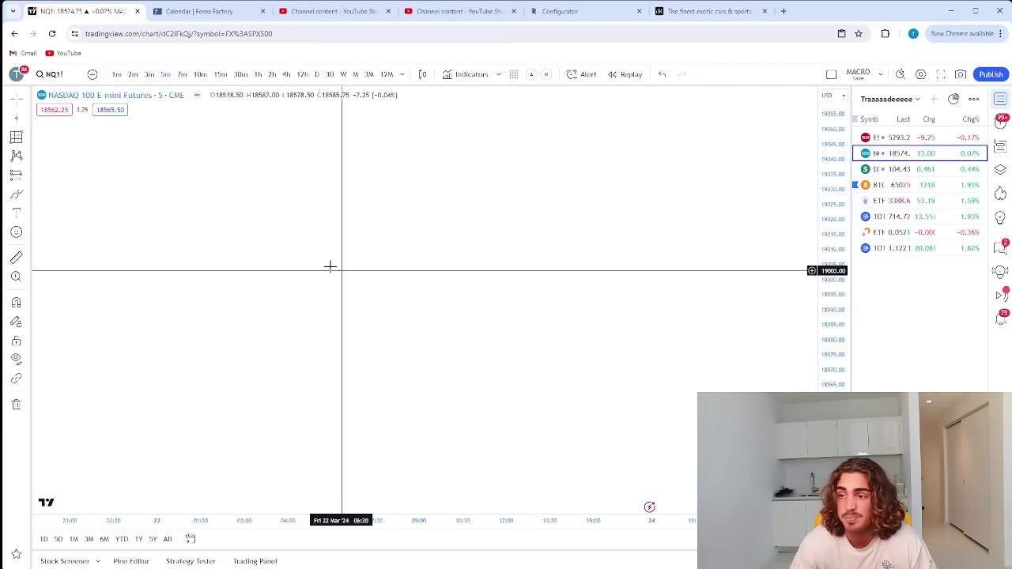
pyautogui.click(16, 194)
pyautogui.moveTo(245, 207)
pyautogui.mouseDown()
pyautogui.moveTo(255, 178)
pyautogui.moveTo(302, 194)
pyautogui.mouseUp()
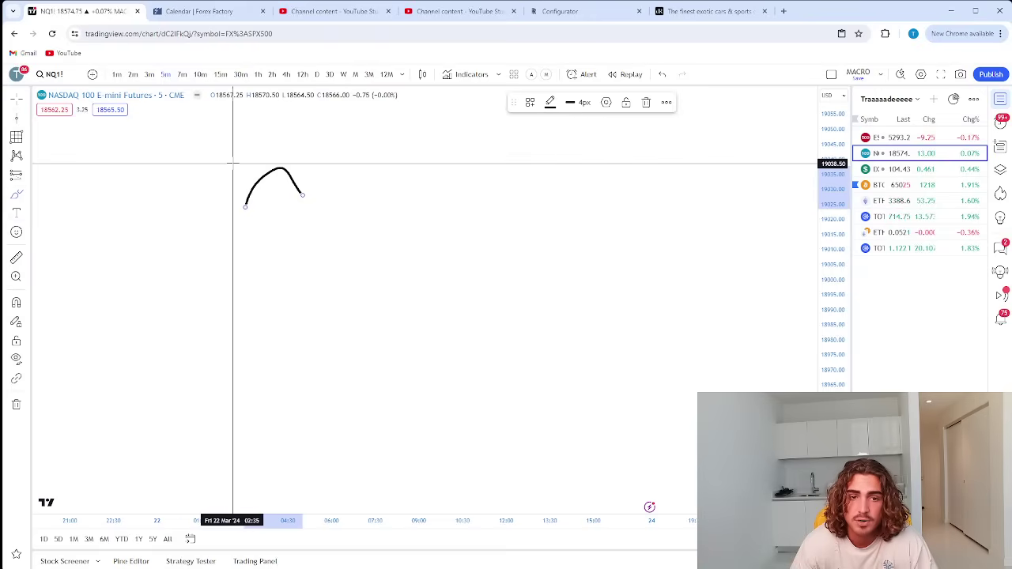
pyautogui.moveTo(236, 161); pyautogui.dragTo(332, 153)
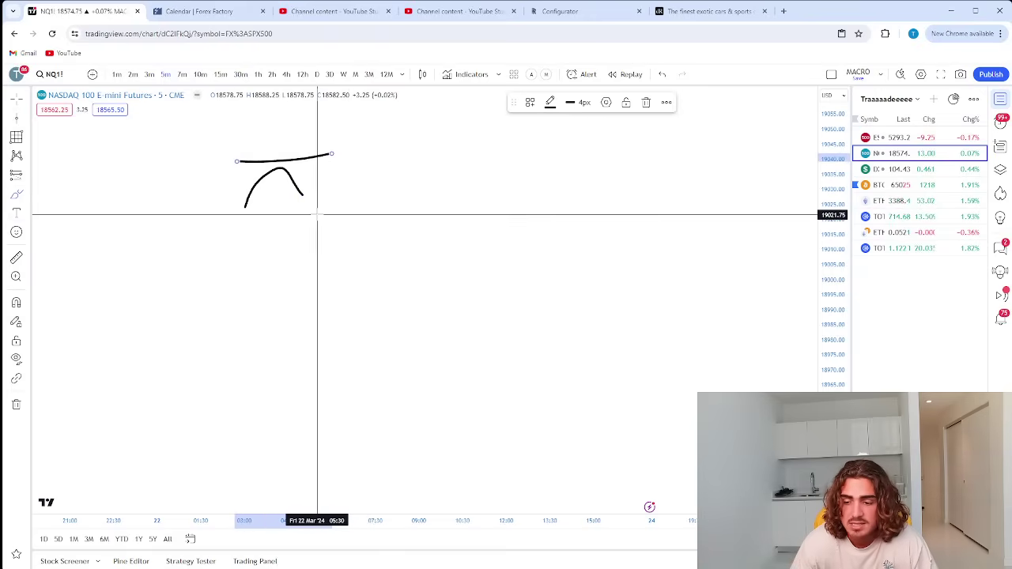
pyautogui.moveTo(364, 272); pyautogui.dragTo(401, 270)
pyautogui.moveTo(363, 243); pyautogui.dragTo(419, 240)
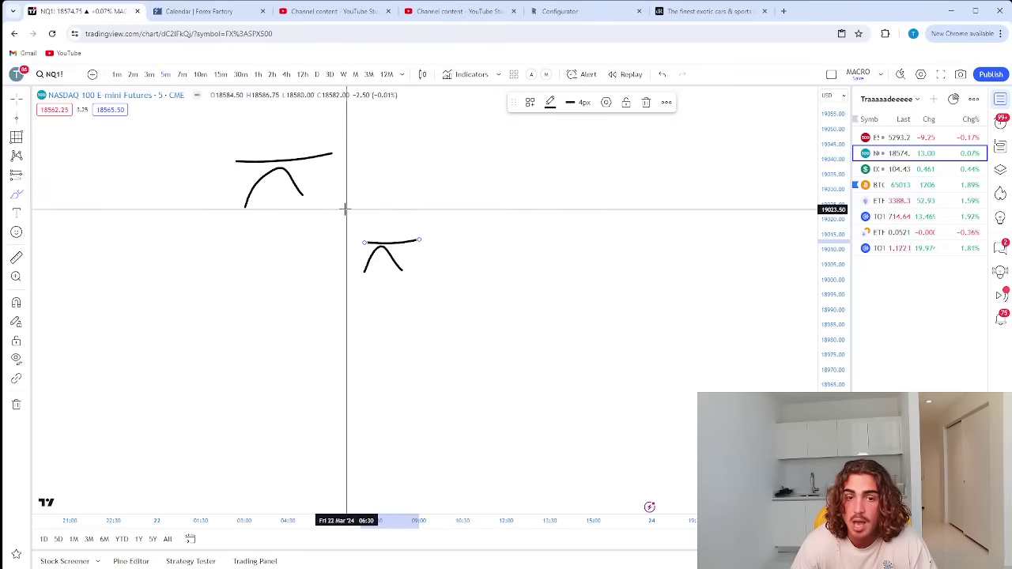
# Try further brush strokes above the smaller peak, and undo them together with that peak and its line
pyautogui.moveTo(349, 209); pyautogui.dragTo(440, 209)
pyautogui.moveTo(295, 212)
pyautogui.mouseDown()
pyautogui.moveTo(346, 221)
pyautogui.moveTo(276, 210)
pyautogui.mouseUp()
pyautogui.press('ctrl')
pyautogui.hotkey('ctrl', 'z')
pyautogui.hotkey('ctrl', 'z')
pyautogui.hotkey('ctrl', 'z')
pyautogui.hotkey('ctrl', 'z')
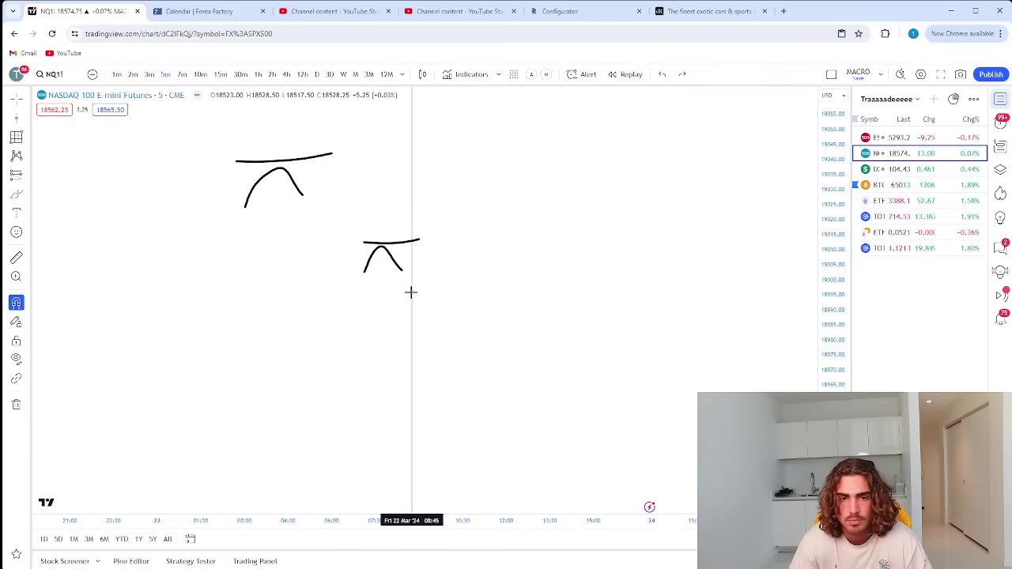
# Brush a box below the wide peak, a peak reaching into it with a short line on top, and a line just above the box
pyautogui.moveTo(299, 246)
pyautogui.mouseDown()
pyautogui.moveTo(368, 287)
pyautogui.moveTo(303, 251)
pyautogui.mouseUp()
pyautogui.moveTo(292, 334)
pyautogui.mouseDown()
pyautogui.moveTo(339, 267)
pyautogui.moveTo(361, 324)
pyautogui.mouseUp()
pyautogui.moveTo(327, 265); pyautogui.dragTo(365, 265)
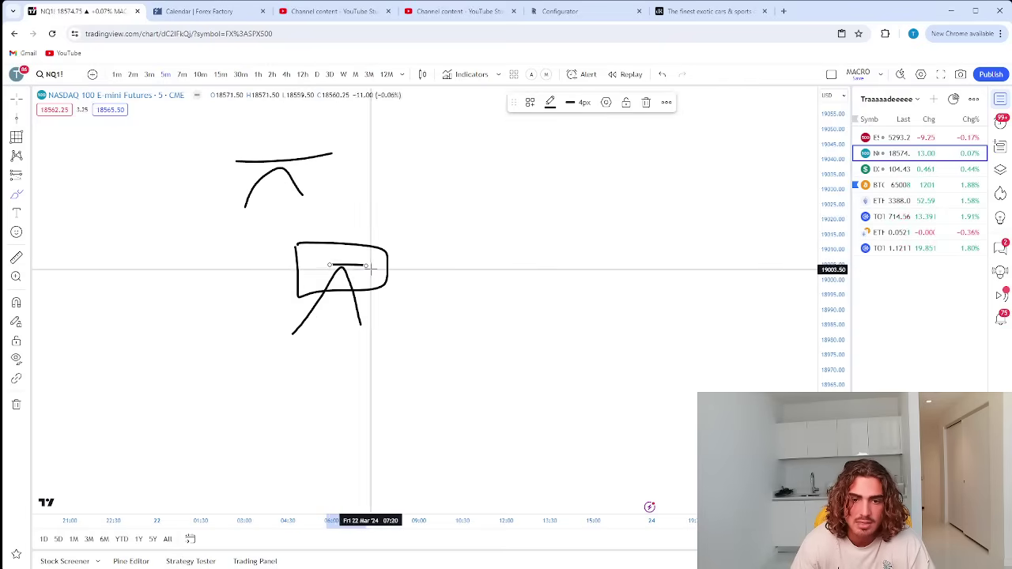
pyautogui.moveTo(294, 236); pyautogui.dragTo(371, 236)
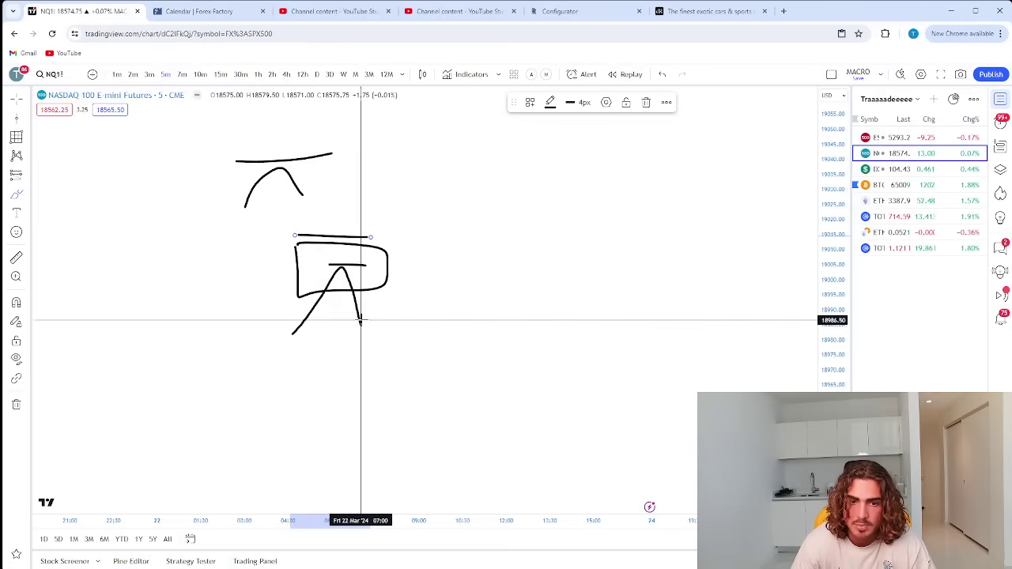
# Brush a rise through the box falling to about 18962, an alternative rise to about 19025, and a wavy stroke inside the box
pyautogui.moveTo(378, 283)
pyautogui.mouseDown()
pyautogui.moveTo(393, 274)
pyautogui.moveTo(394, 250)
pyautogui.moveTo(440, 392)
pyautogui.mouseUp()
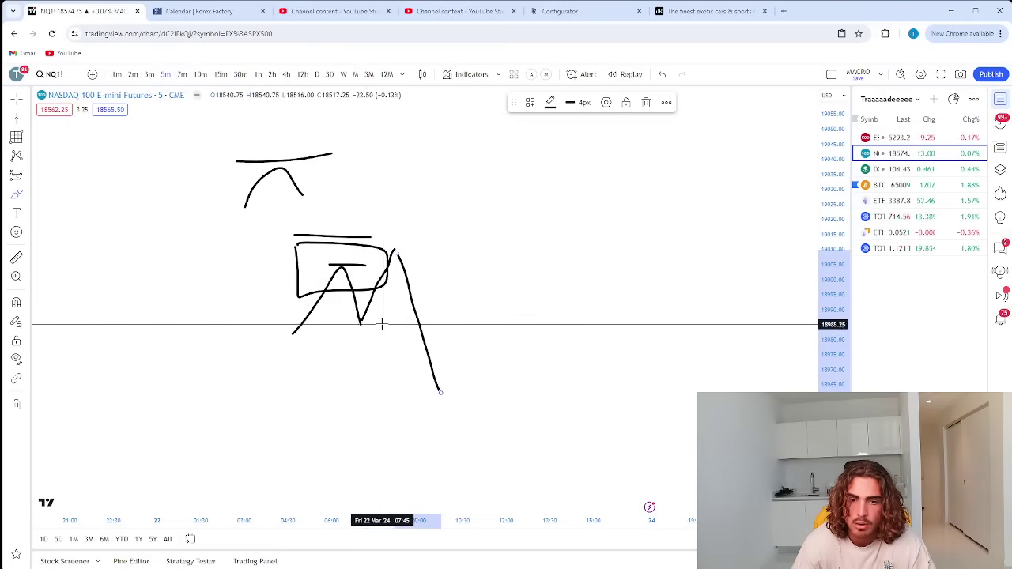
pyautogui.moveTo(362, 318); pyautogui.dragTo(411, 204)
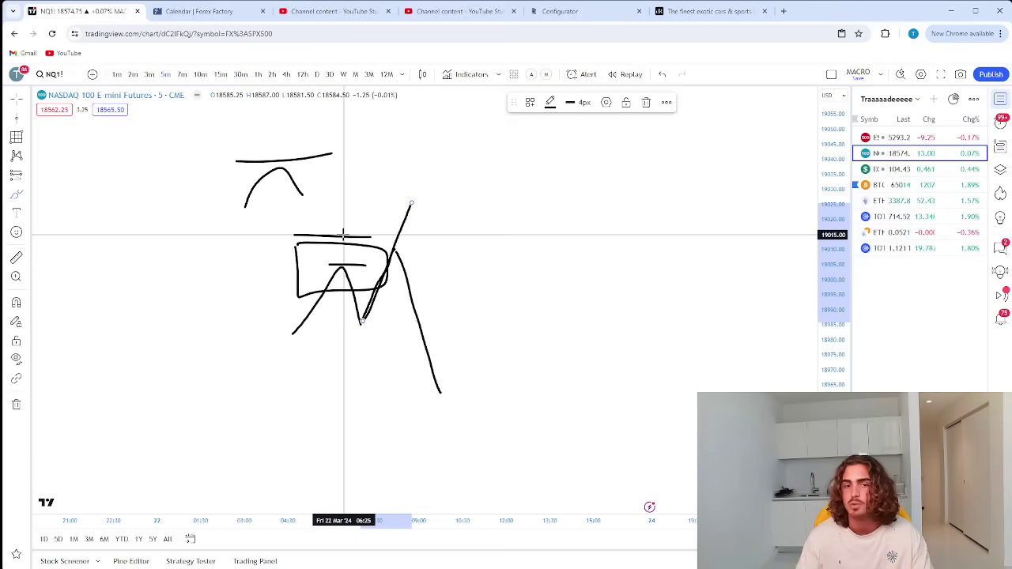
pyautogui.moveTo(310, 281); pyautogui.dragTo(379, 261)
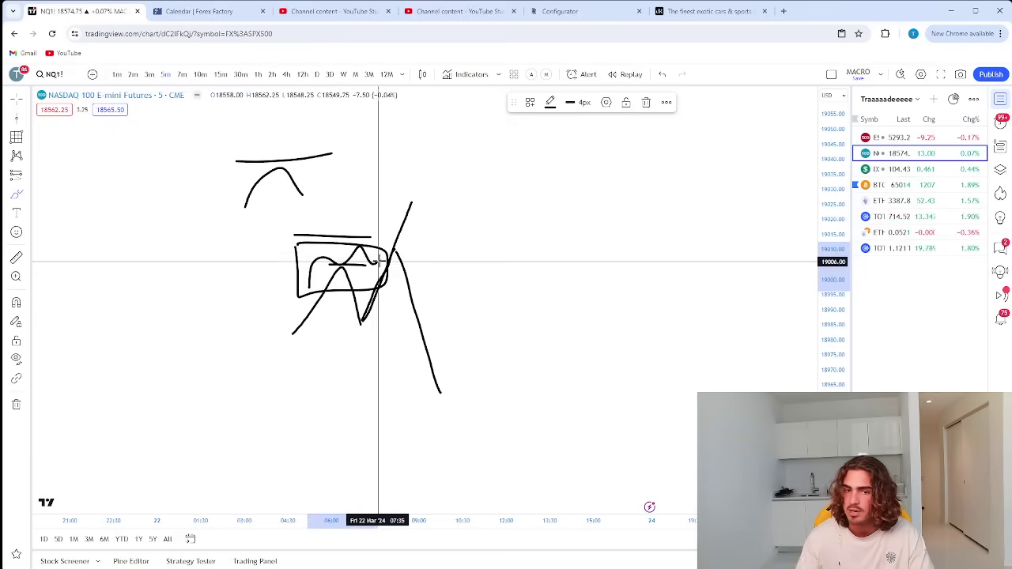
# Undo the box sketch and the wide peak with its line to empty the chart
pyautogui.hotkey('ctrl', 'z')
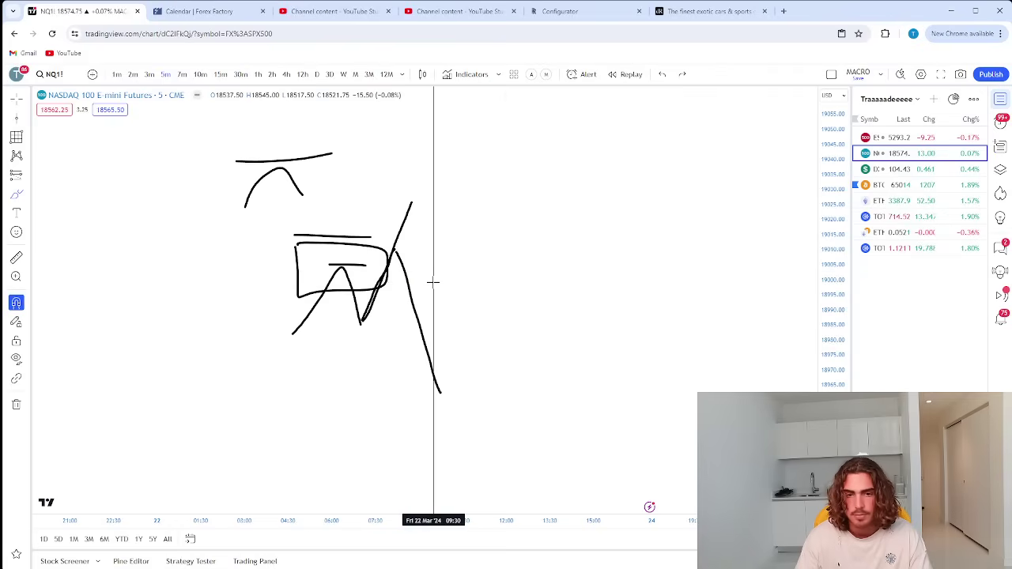
pyautogui.hotkey('ctrl', 'z')
pyautogui.hotkey('ctrl', 'z')
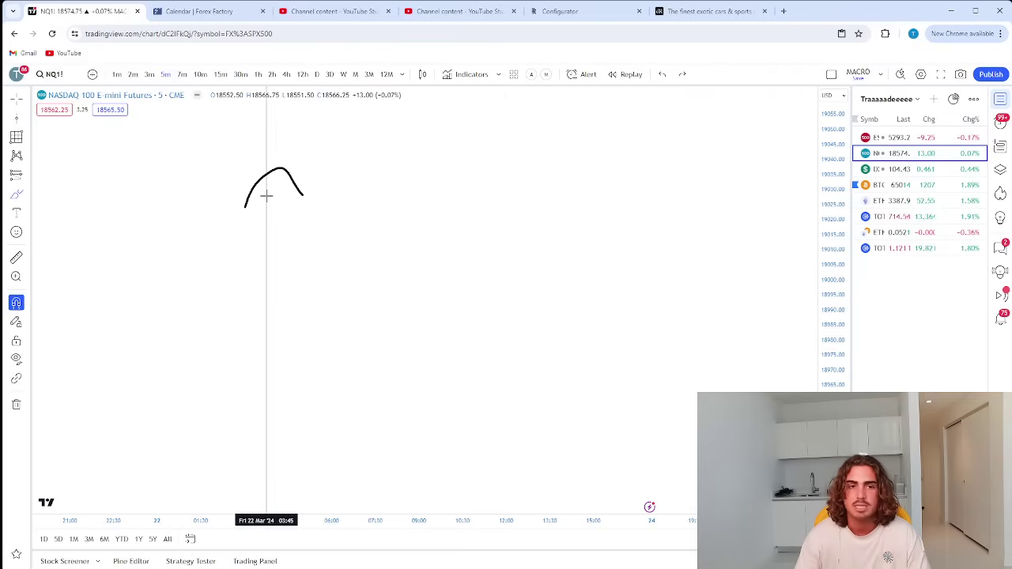
pyautogui.hotkey('ctrl', 'z')
# Brush a W-shaped path rising to about 19036, a line at its first low near 19015, and an arc under its second low
pyautogui.moveTo(199, 200)
pyautogui.mouseDown()
pyautogui.moveTo(253, 215)
pyautogui.moveTo(319, 170)
pyautogui.mouseUp()
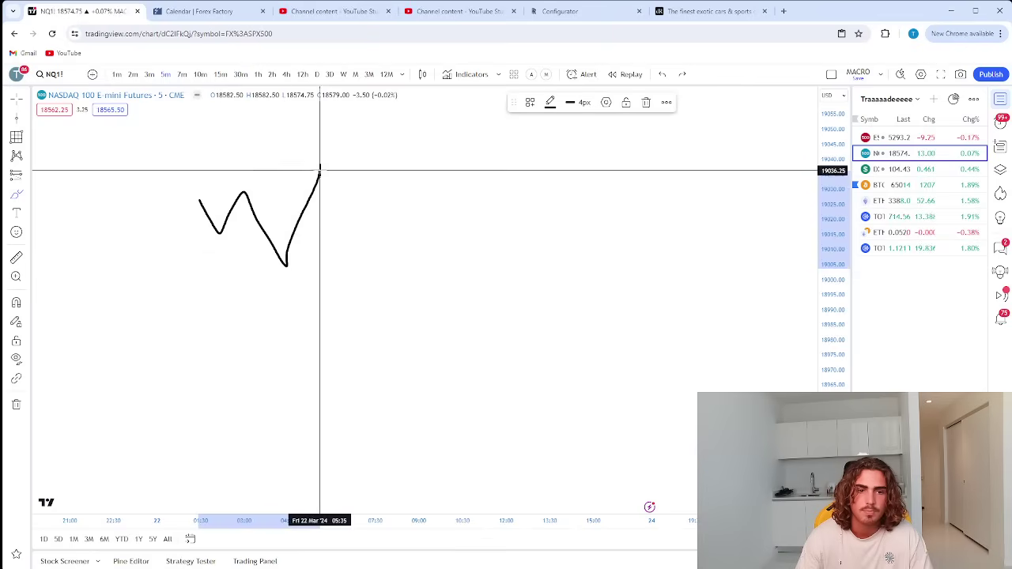
pyautogui.moveTo(204, 235); pyautogui.dragTo(323, 234)
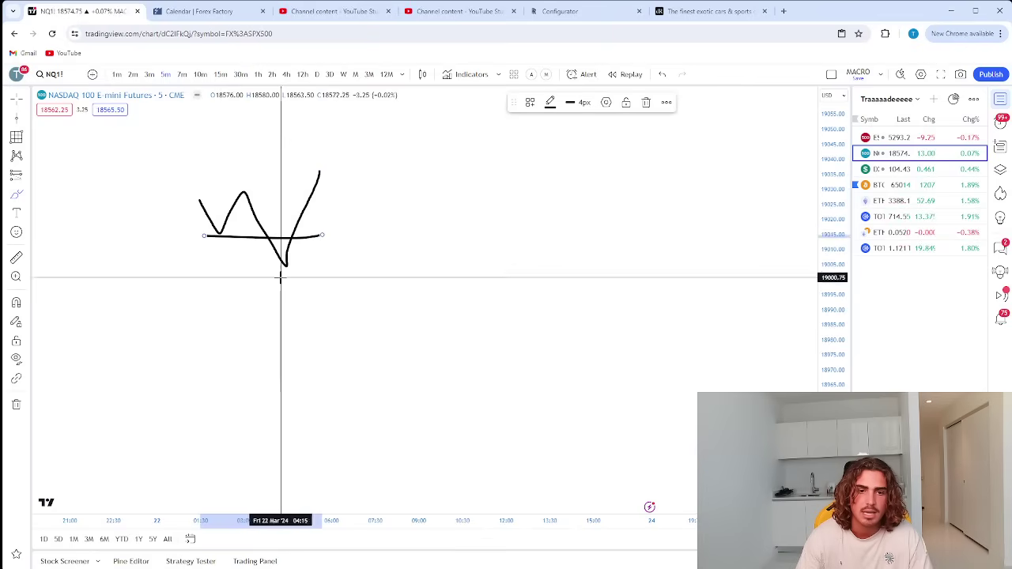
pyautogui.moveTo(273, 268); pyautogui.dragTo(317, 268)
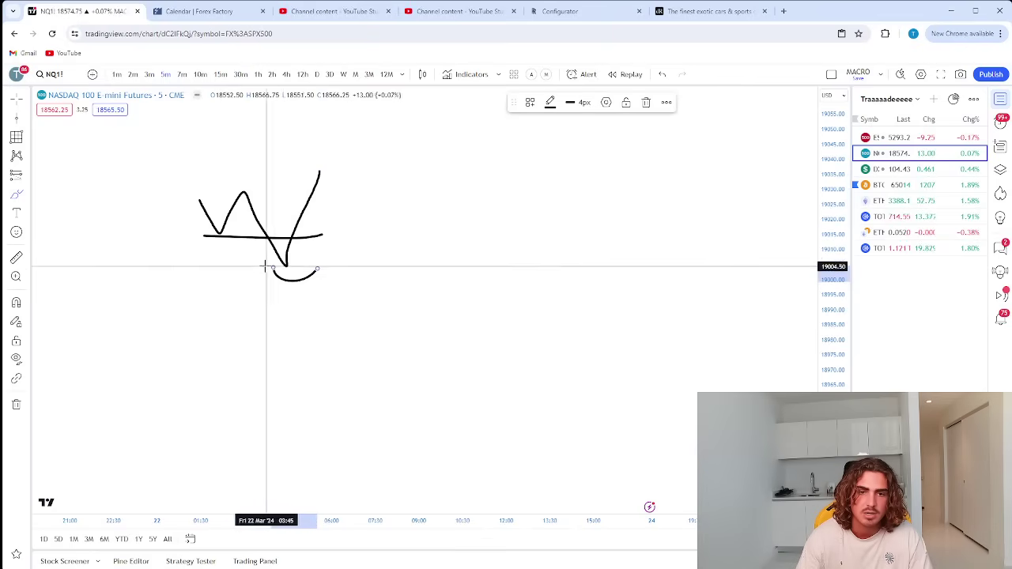
# Try a steep drop from the end of the W-shaped path, and brush a horizontal line from its middle peak at about 19028
pyautogui.moveTo(319, 170); pyautogui.dragTo(374, 395)
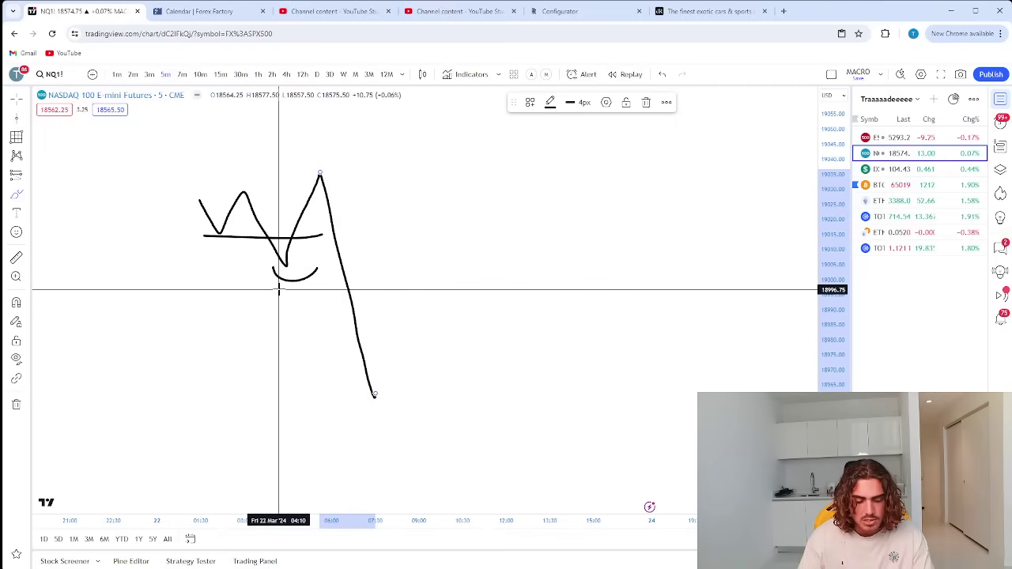
pyautogui.press('Delete')
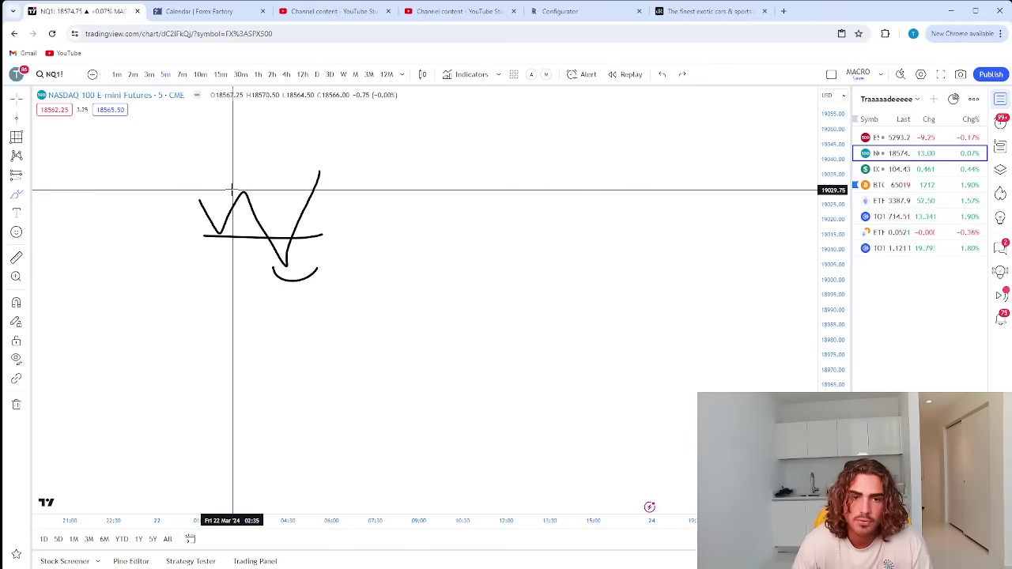
pyautogui.moveTo(234, 193); pyautogui.dragTo(390, 197)
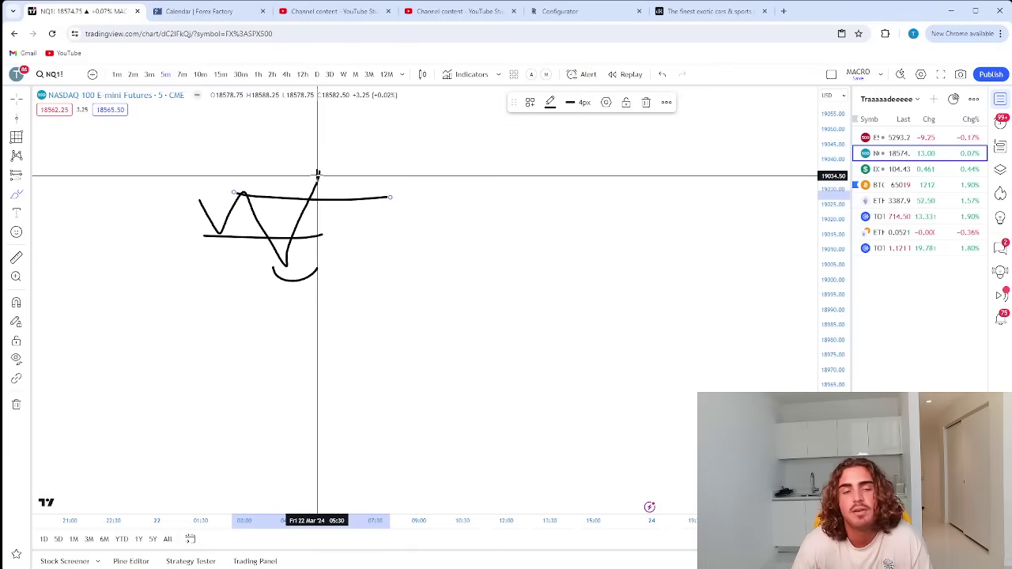
# Extend the path above the line with a pullback into a brushed zone, and mark the pullback low and an entry near 19042
pyautogui.moveTo(317, 172)
pyautogui.mouseDown()
pyautogui.moveTo(329, 144)
pyautogui.moveTo(304, 176)
pyautogui.moveTo(379, 185)
pyautogui.moveTo(335, 158)
pyautogui.moveTo(345, 171)
pyautogui.moveTo(372, 135)
pyautogui.mouseUp()
pyautogui.moveTo(339, 175); pyautogui.dragTo(388, 176)
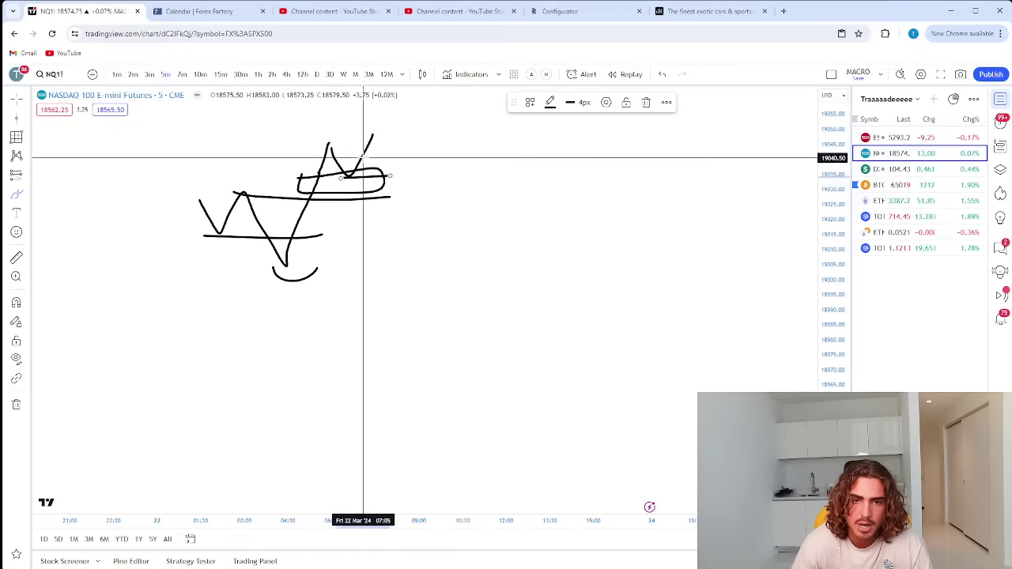
pyautogui.moveTo(357, 154); pyautogui.dragTo(370, 149)
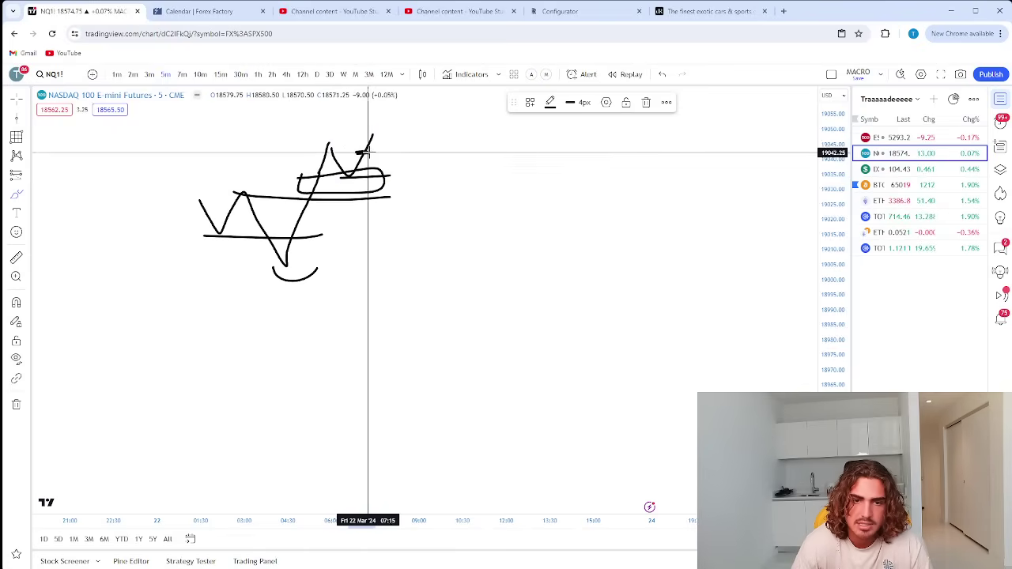
# Place a long position beside the entry mark with entry at 19043.25, target at 19058.00 and stop at 19033.25
pyautogui.click(25, 176)
pyautogui.click(84, 194)
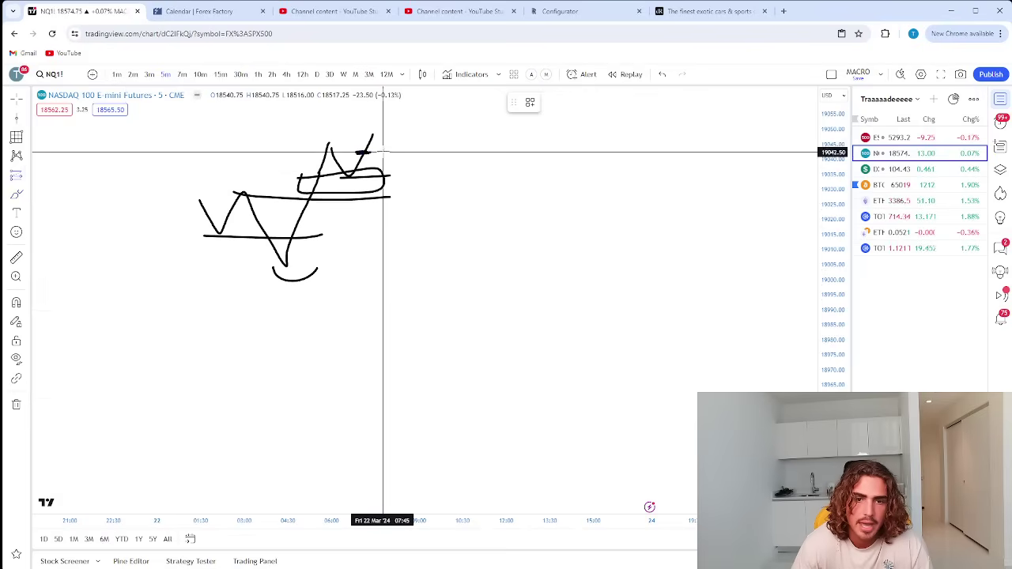
pyautogui.moveTo(378, 150); pyautogui.dragTo(389, 263)
pyautogui.click(642, 289)
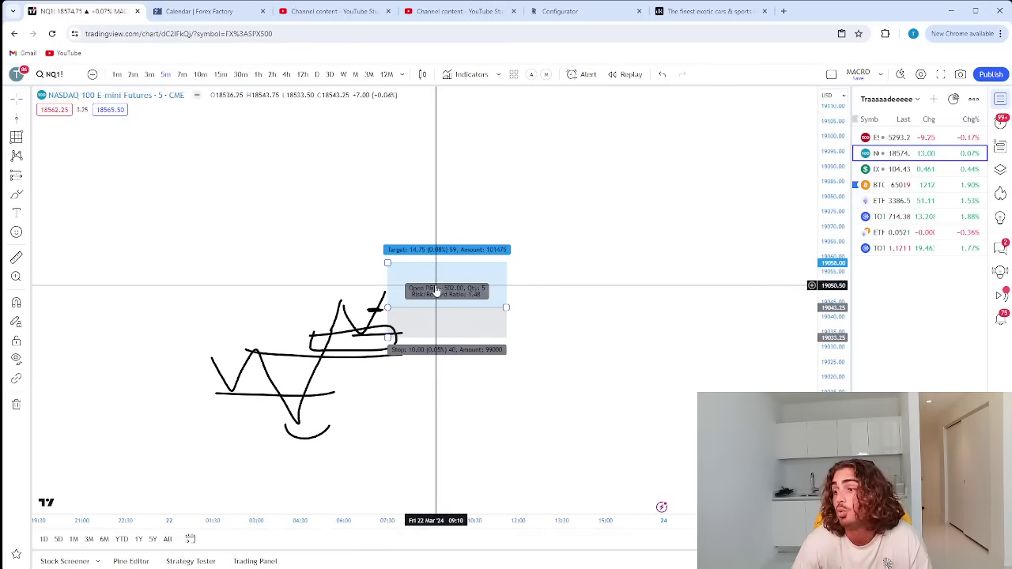
# Raise the long position's target to 19068.00 and lower its stop to 19028.50, below the brushed zone
pyautogui.moveTo(388, 256); pyautogui.dragTo(389, 234)
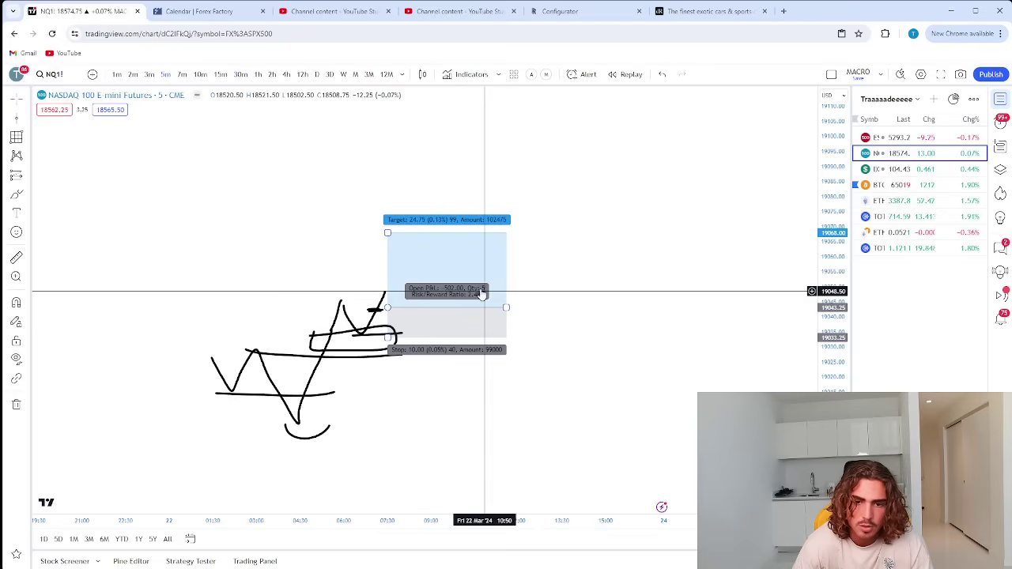
pyautogui.moveTo(387, 337); pyautogui.dragTo(387, 352)
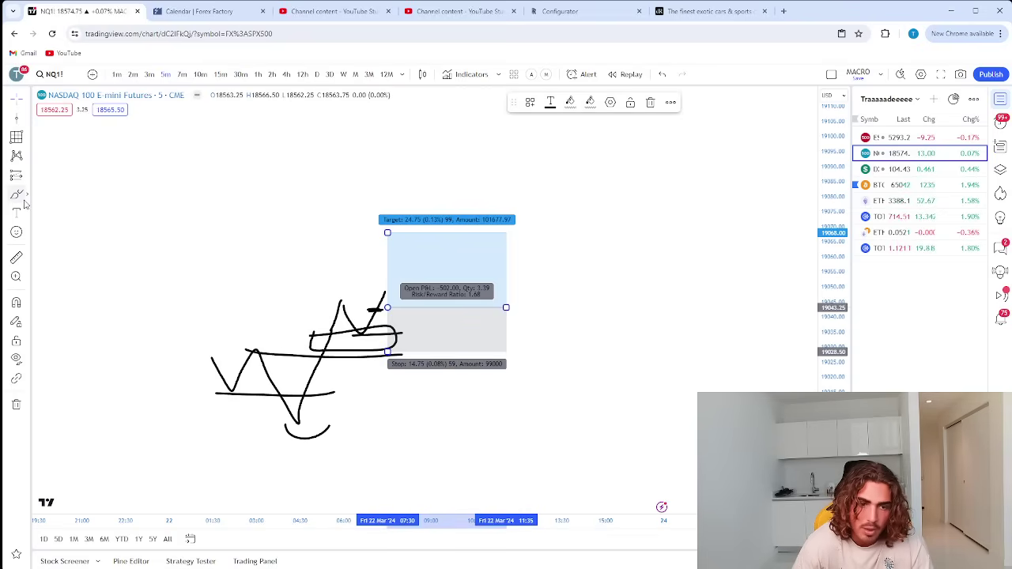
# Brush a dip to about 19031 with two rises through the target, and a line under the zone near 19027
pyautogui.click(340, 355)
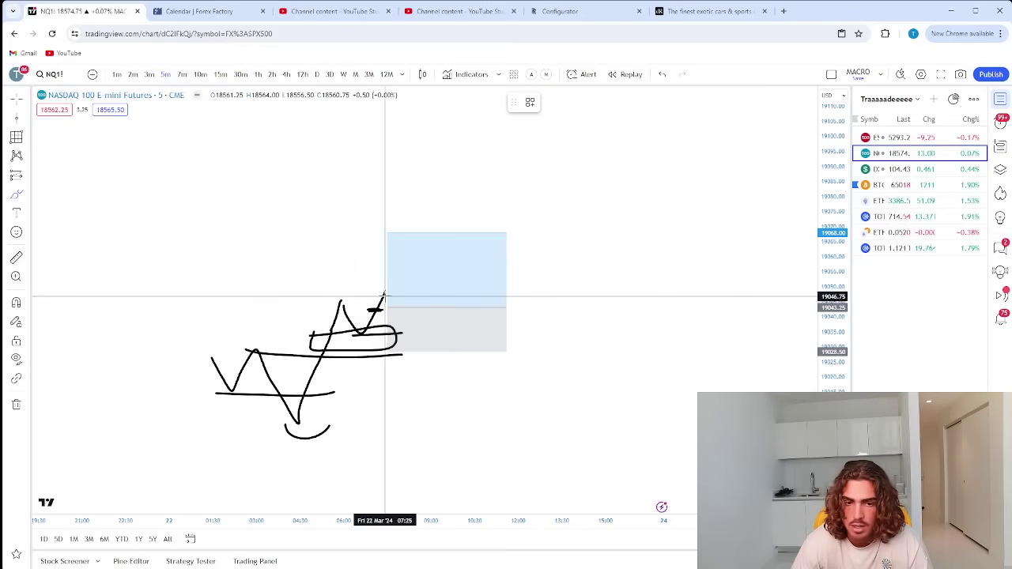
pyautogui.moveTo(393, 345); pyautogui.dragTo(426, 232)
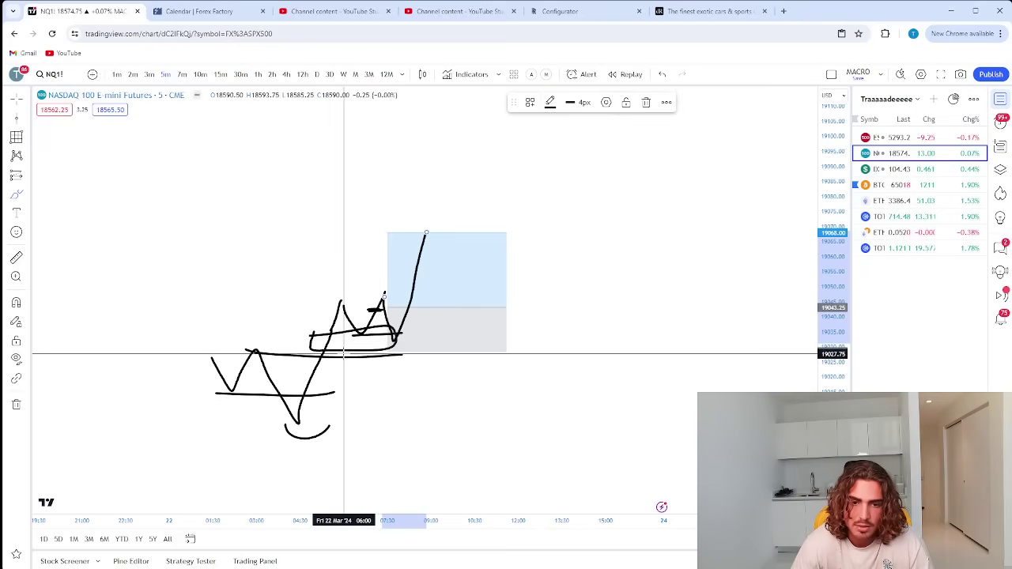
pyautogui.moveTo(344, 353); pyautogui.dragTo(424, 356)
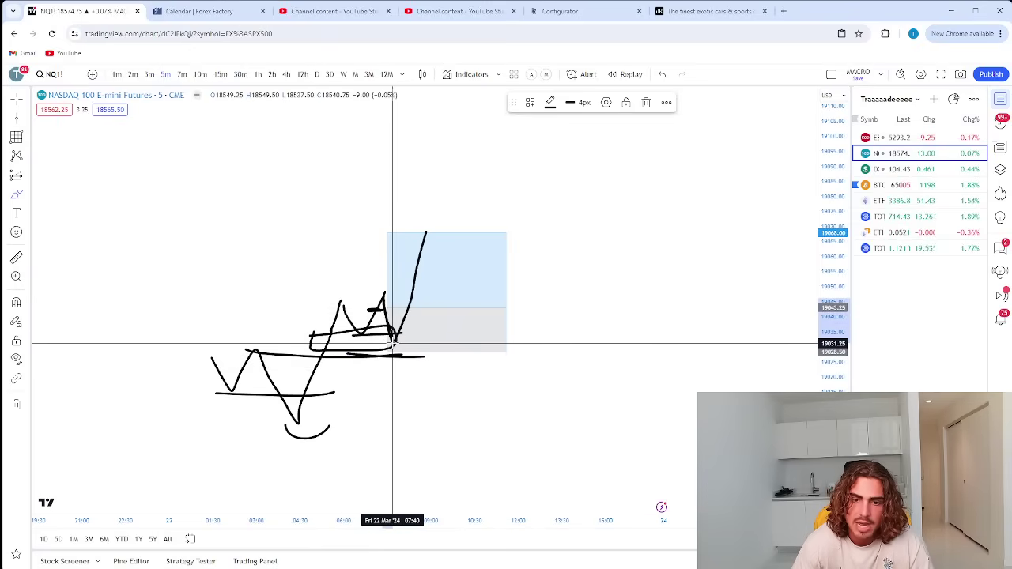
pyautogui.moveTo(393, 344); pyautogui.dragTo(428, 206)
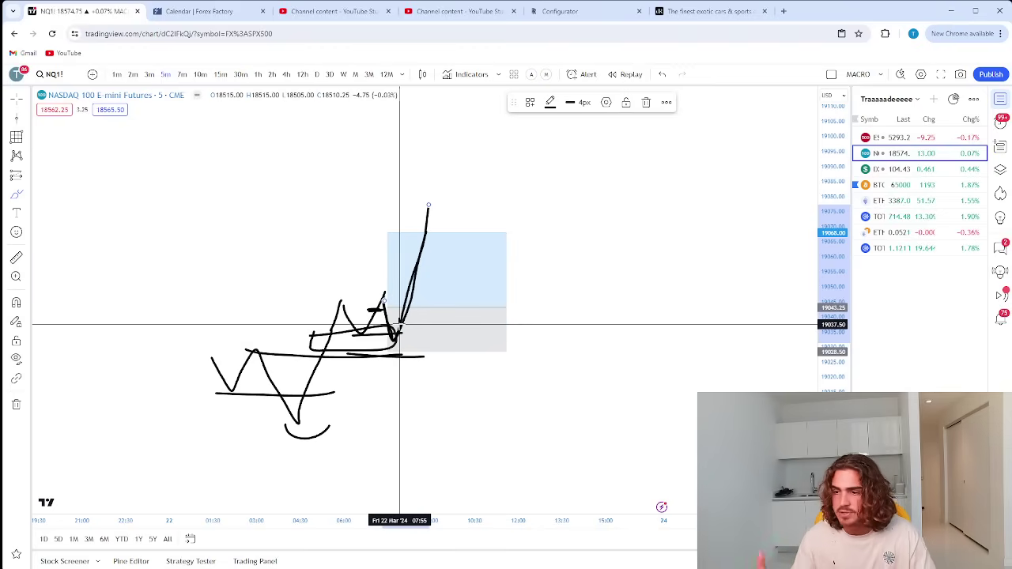
# Try another brushed line beneath the zone, sloping from about 19027 down to about 19024
pyautogui.moveTo(284, 413)
pyautogui.mouseDown()
pyautogui.moveTo(262, 429)
pyautogui.moveTo(288, 432)
pyautogui.mouseUp()
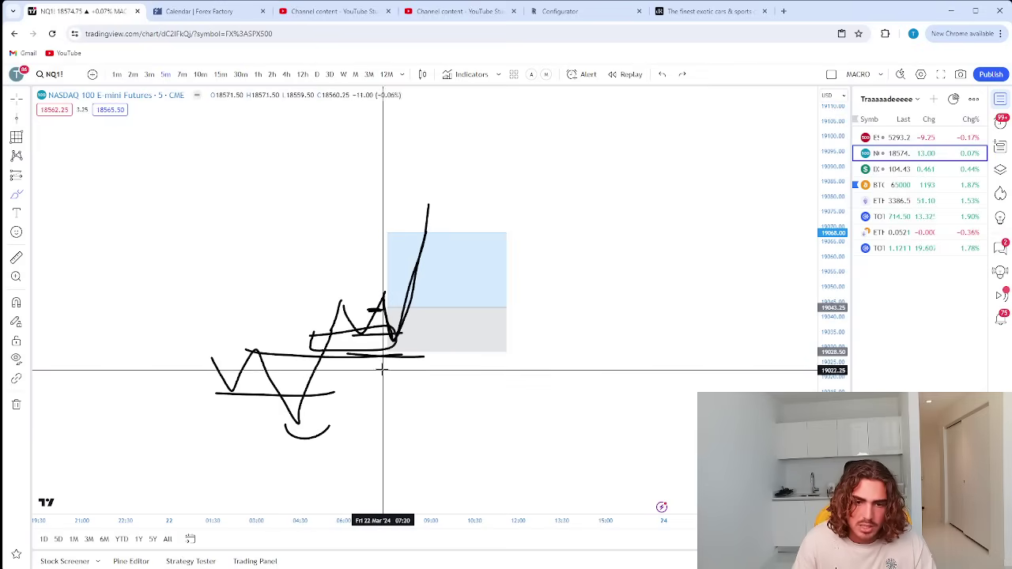
pyautogui.click(350, 355)
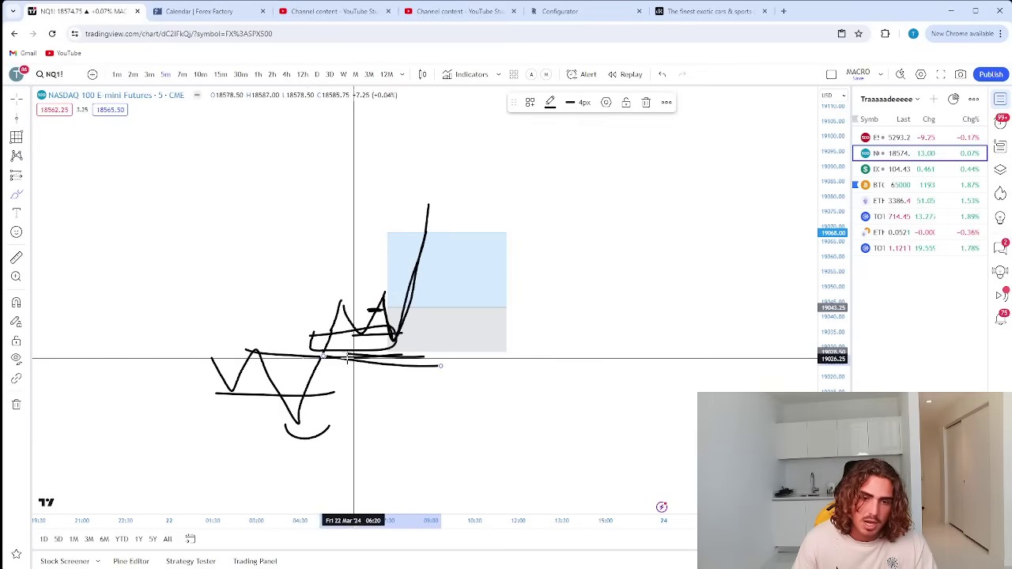
pyautogui.click(410, 365)
pyautogui.click(388, 343)
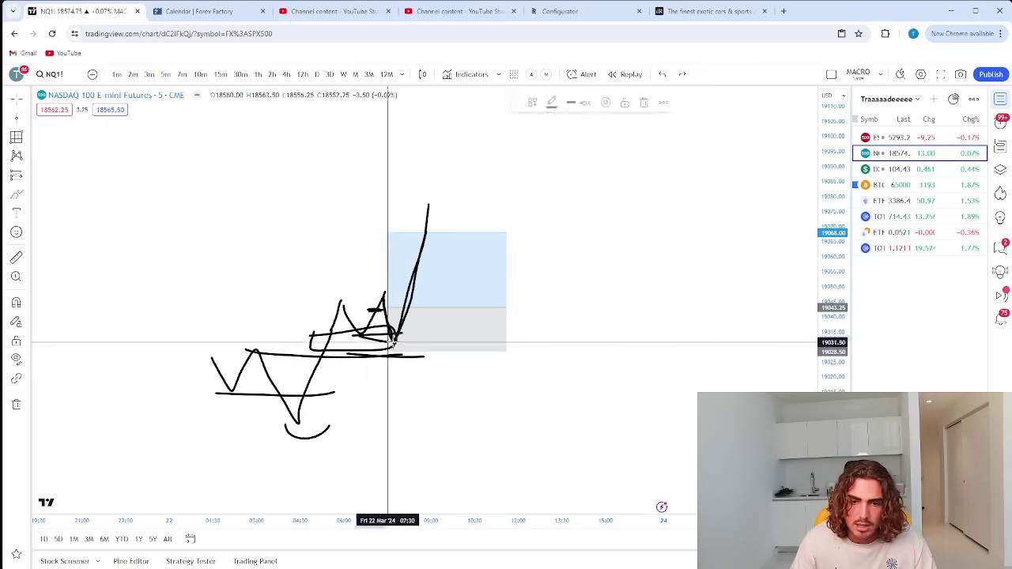
pyautogui.click(356, 355)
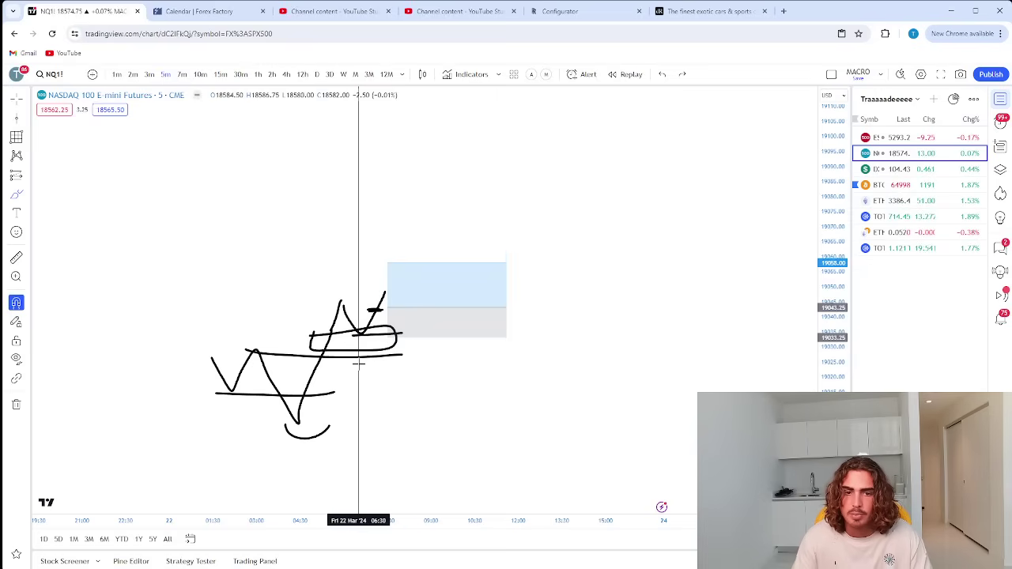
# Undo the long position and all brushed strokes of the long-trade sketch to clear the chart
pyautogui.scroll(-3, 356, 364)
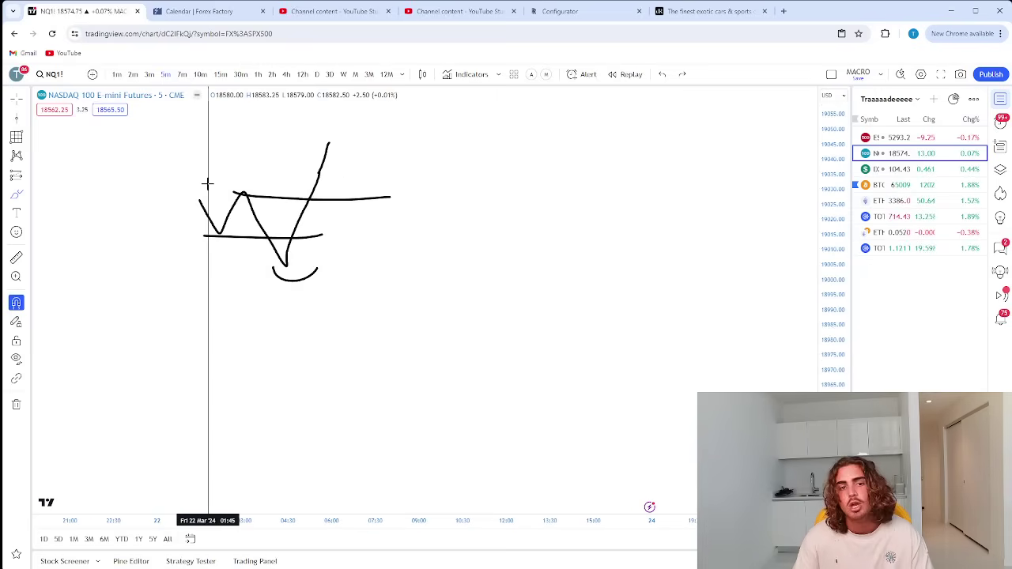
pyautogui.hotkey('ctrl', 'z')
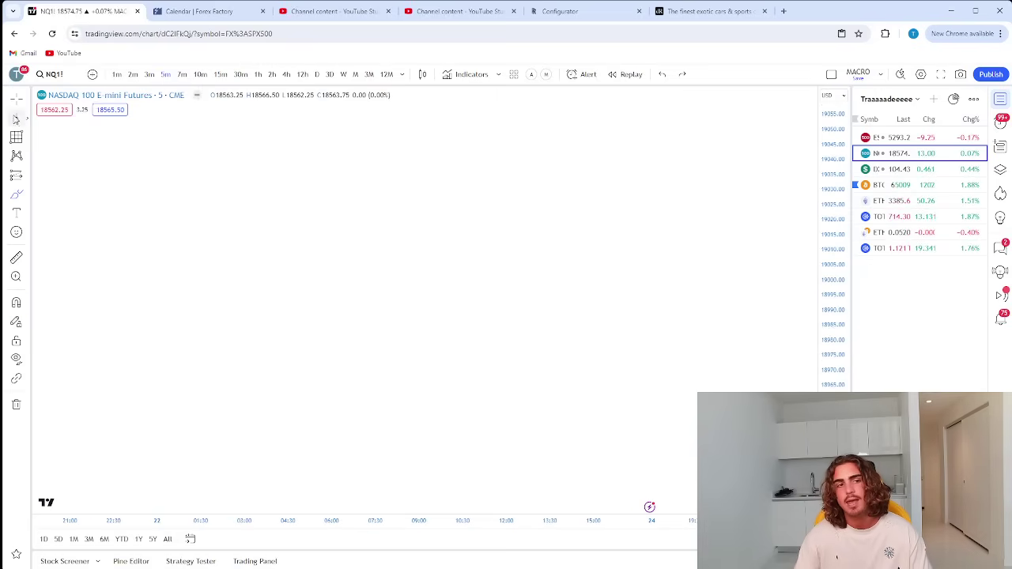
pyautogui.scroll(3, 477, 389)
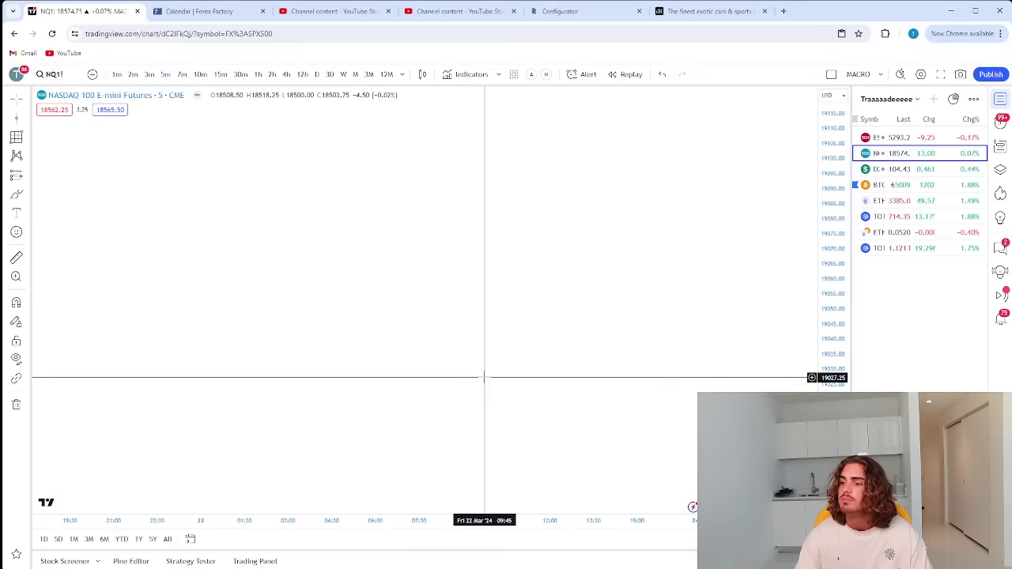